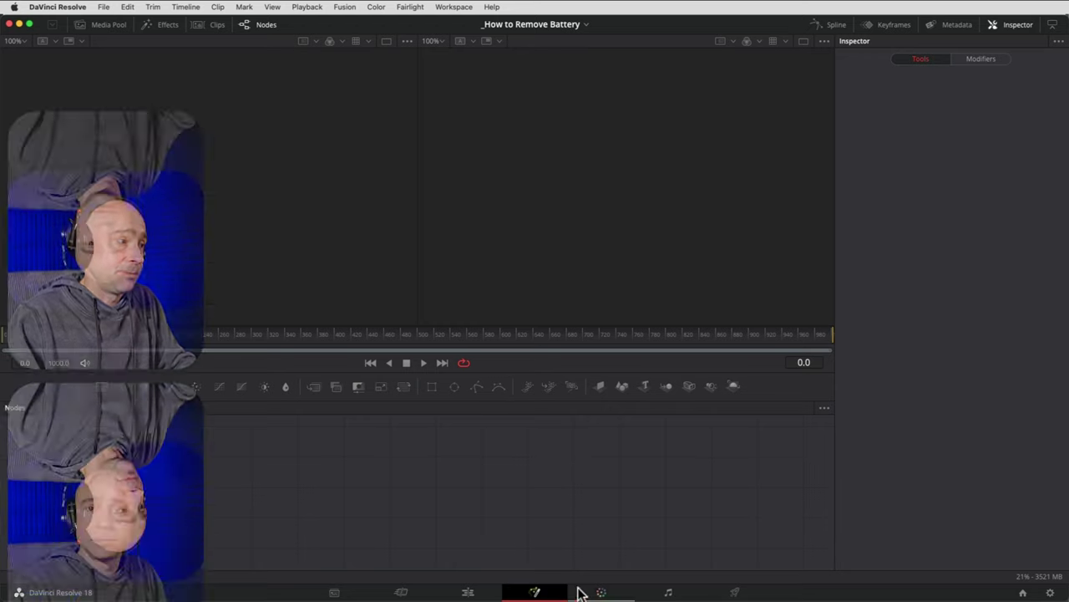
View the Color, Fairlight and Deliver pages one after another.
{"action": "left_click", "coordinate": [612, 594]}
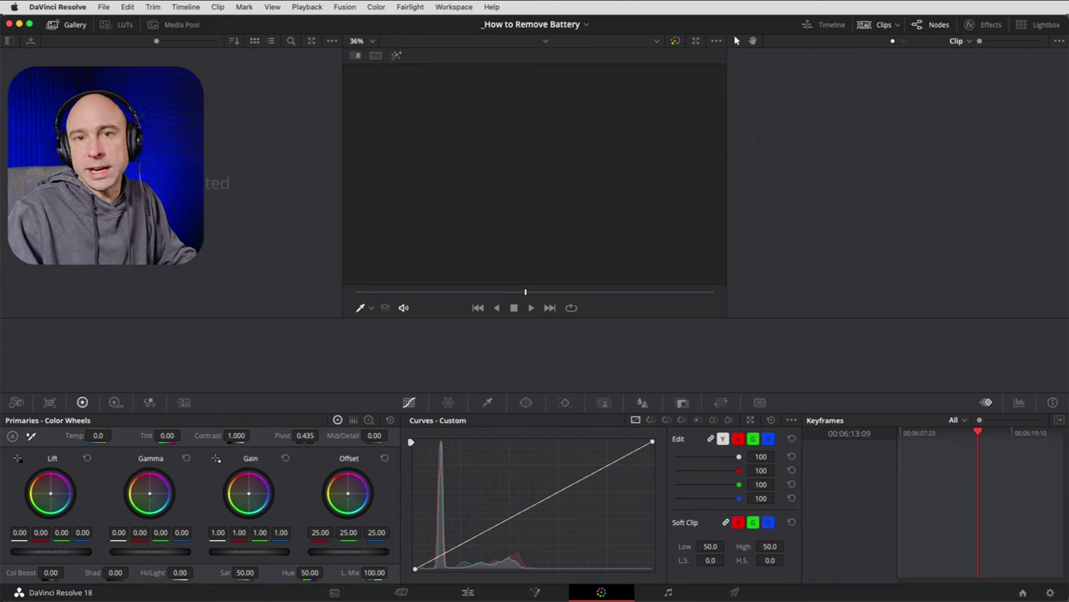
{"action": "left_click", "coordinate": [679, 591]}
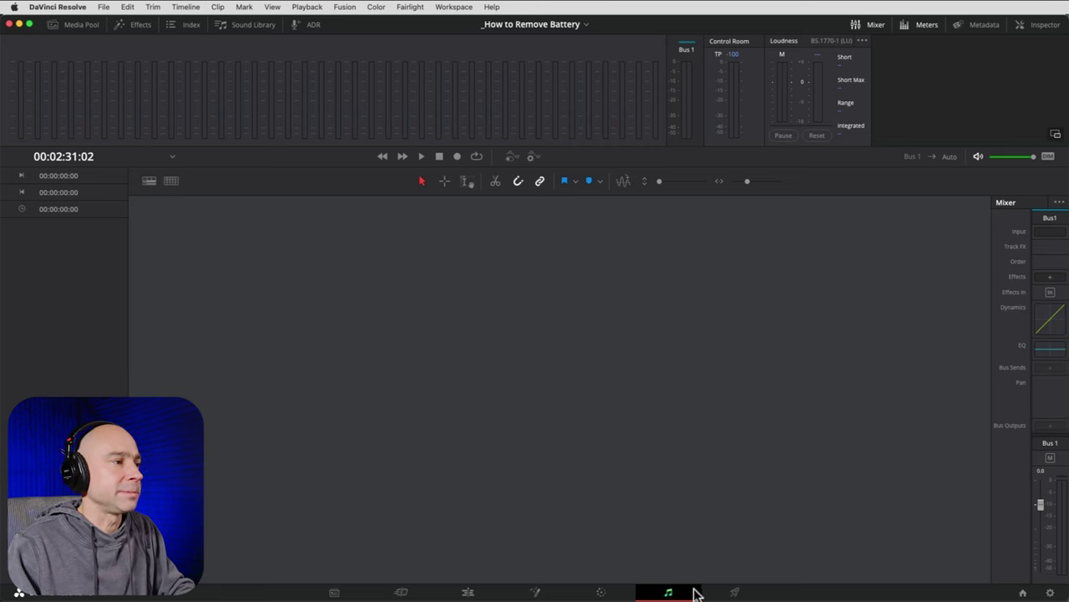
{"action": "left_click", "coordinate": [735, 591]}
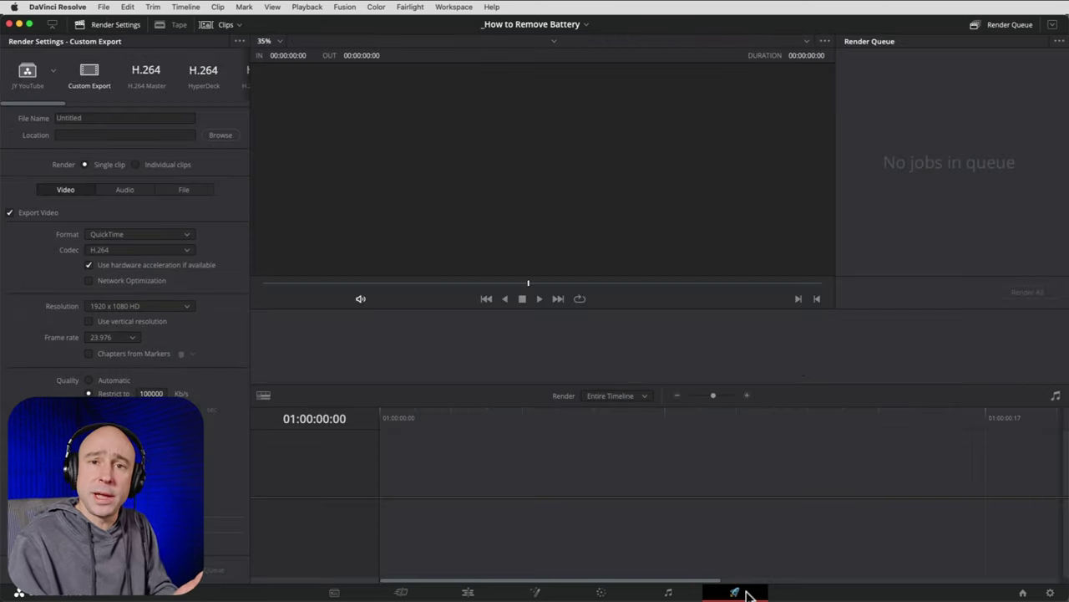
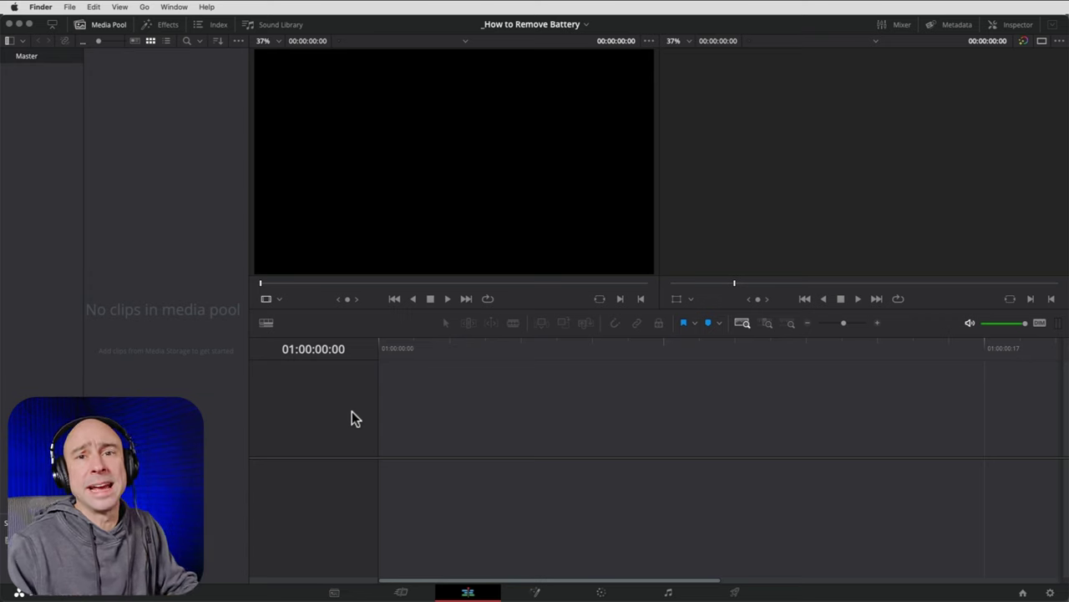
Review the workspace layout options, and hide and show the Media Pool on the Edit page.
{"action": "left_click", "coordinate": [134, 147]}
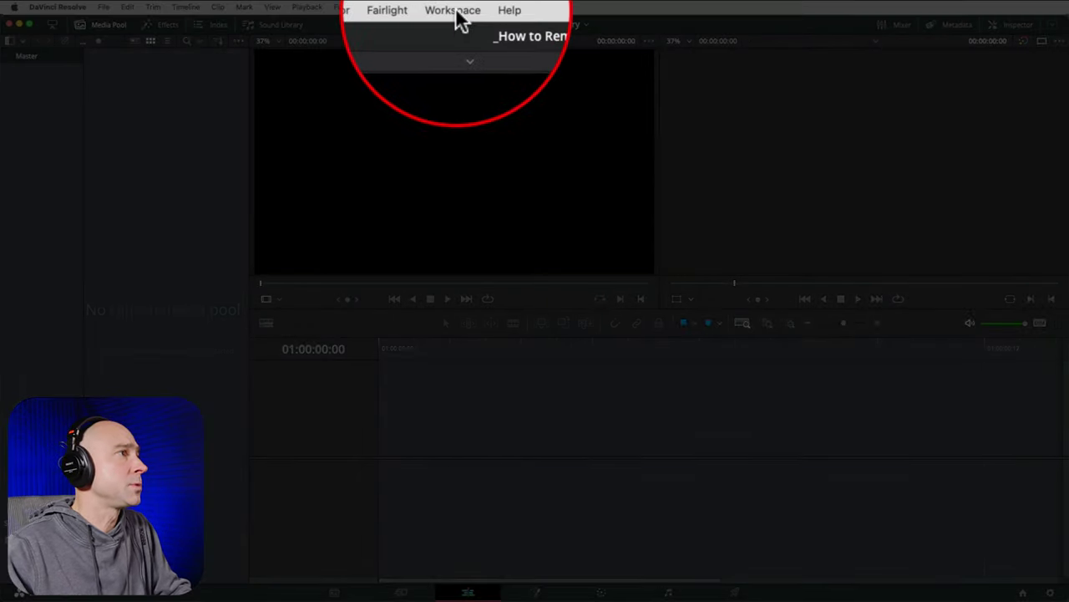
{"action": "left_click", "coordinate": [453, 7]}
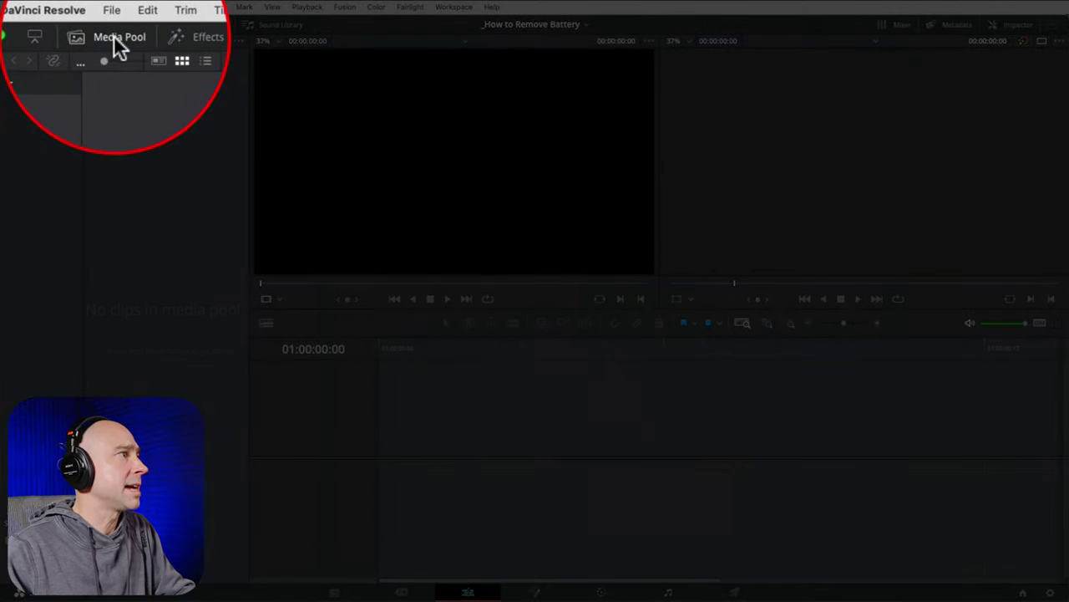
{"action": "left_click", "coordinate": [117, 25]}
{"action": "left_click", "coordinate": [107, 27]}
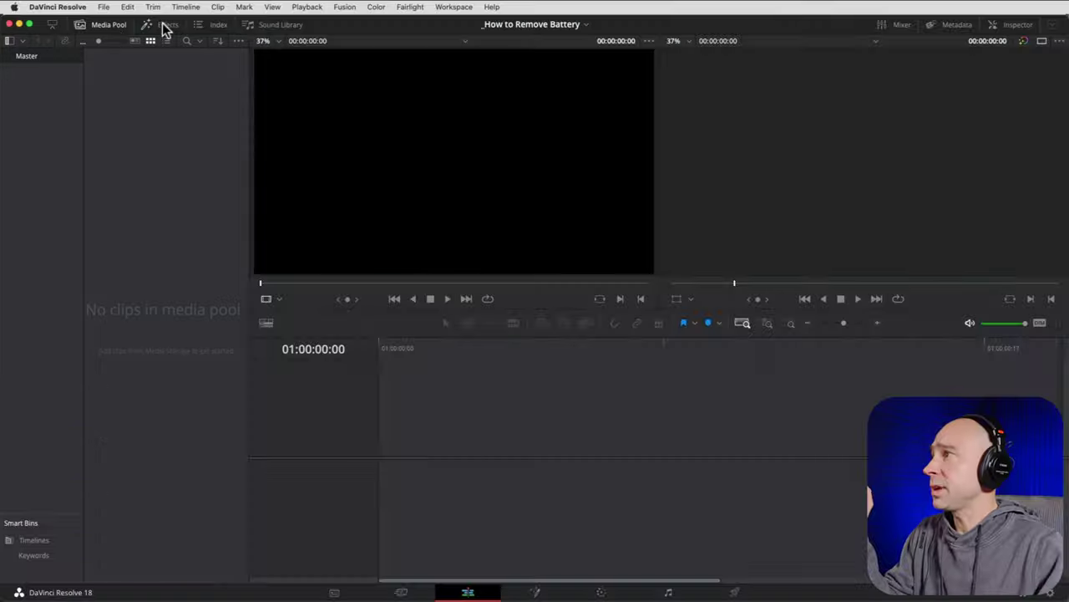
Show the effects library in place of the Media Pool and browse its Titles, Open FX and Audio FX categories.
{"action": "left_click", "coordinate": [163, 30]}
{"action": "left_click", "coordinate": [115, 35]}
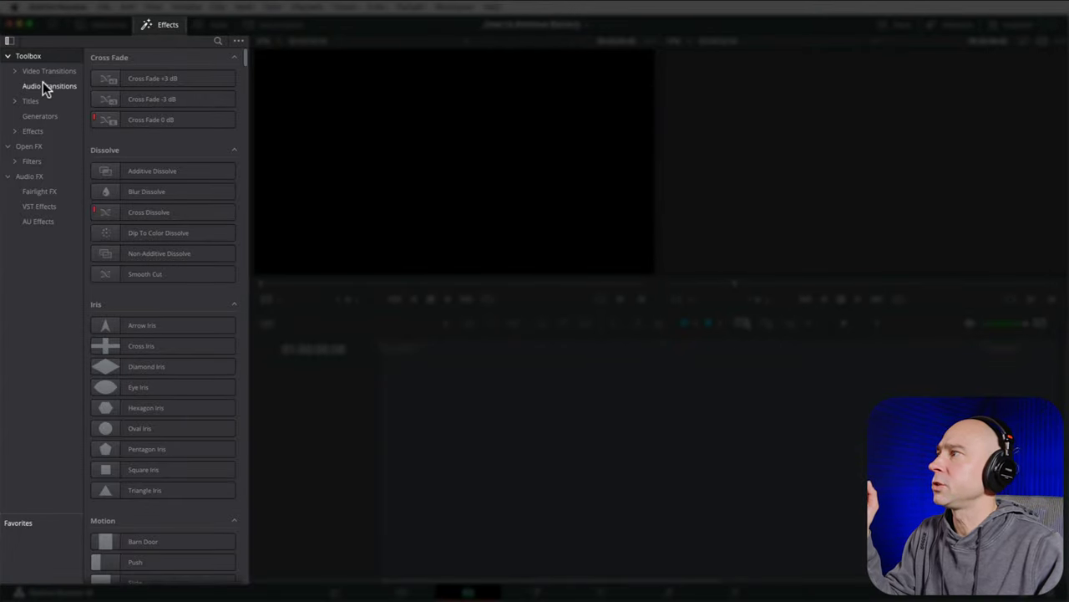
{"action": "left_click", "coordinate": [30, 101]}
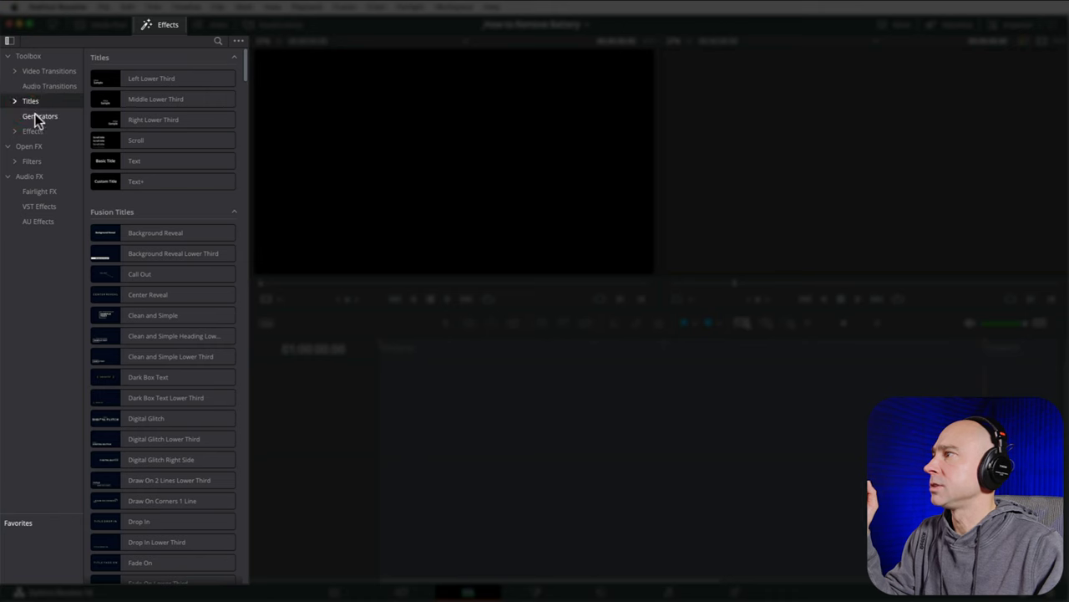
{"action": "left_click", "coordinate": [28, 147]}
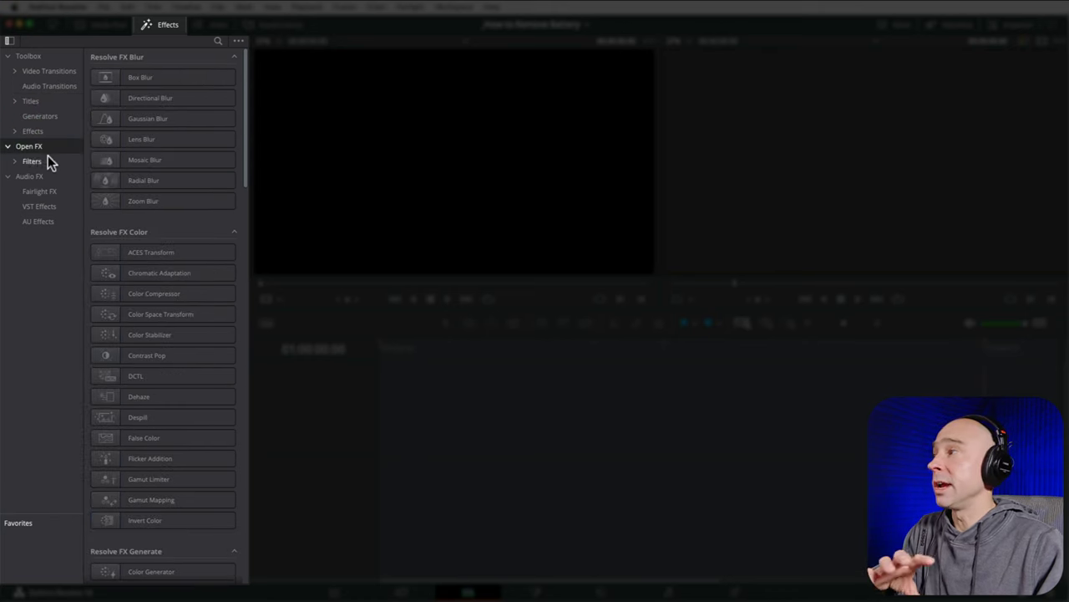
{"action": "left_click", "coordinate": [31, 179]}
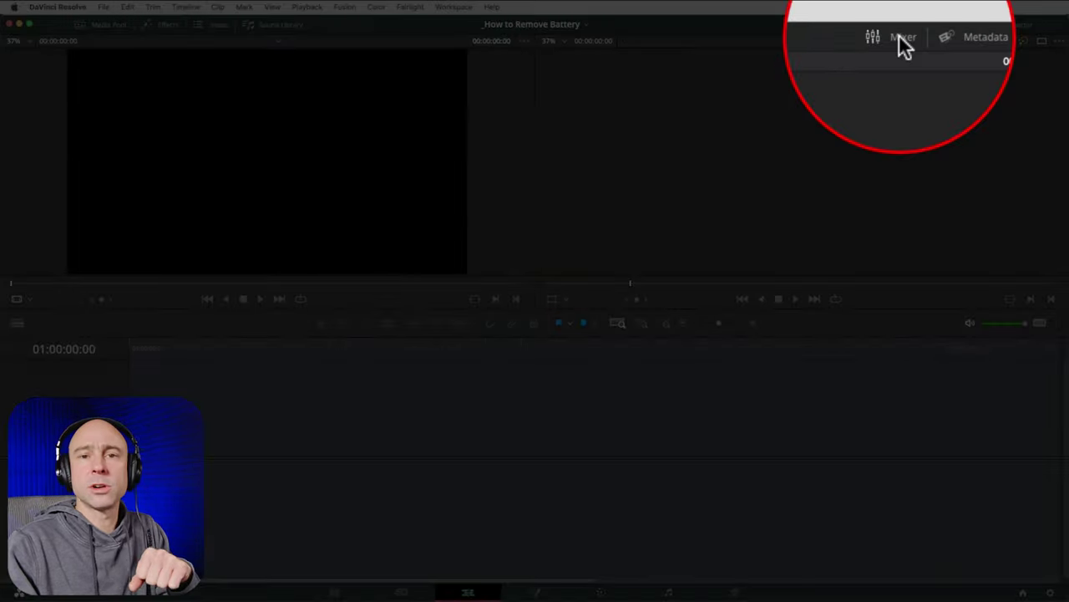
Look at the audio Mixer, and show and hide the Inspector.
{"action": "left_click", "coordinate": [899, 32]}
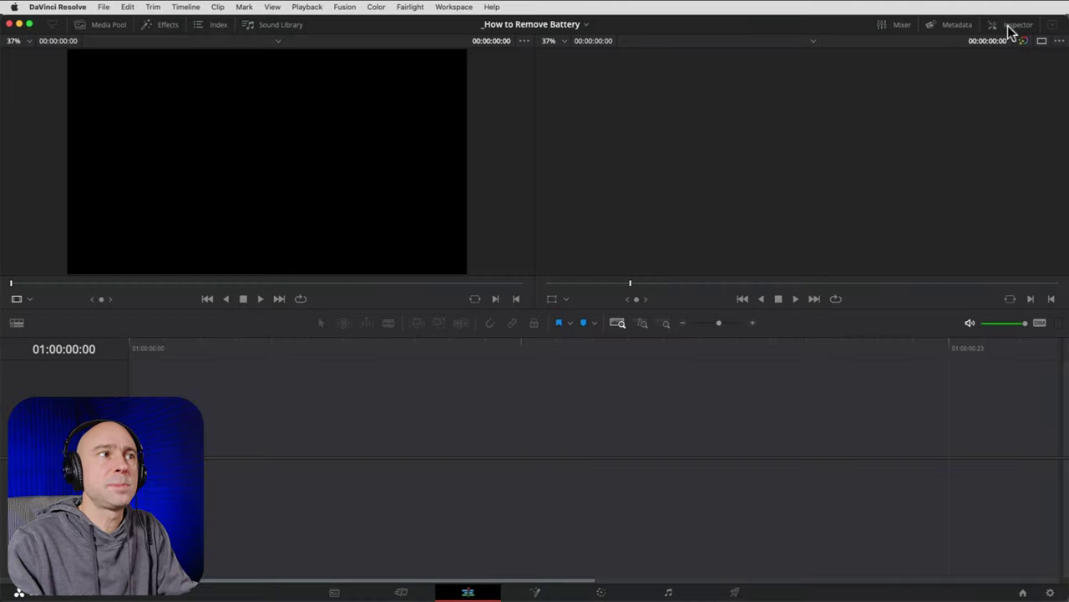
{"action": "left_click", "coordinate": [1012, 24]}
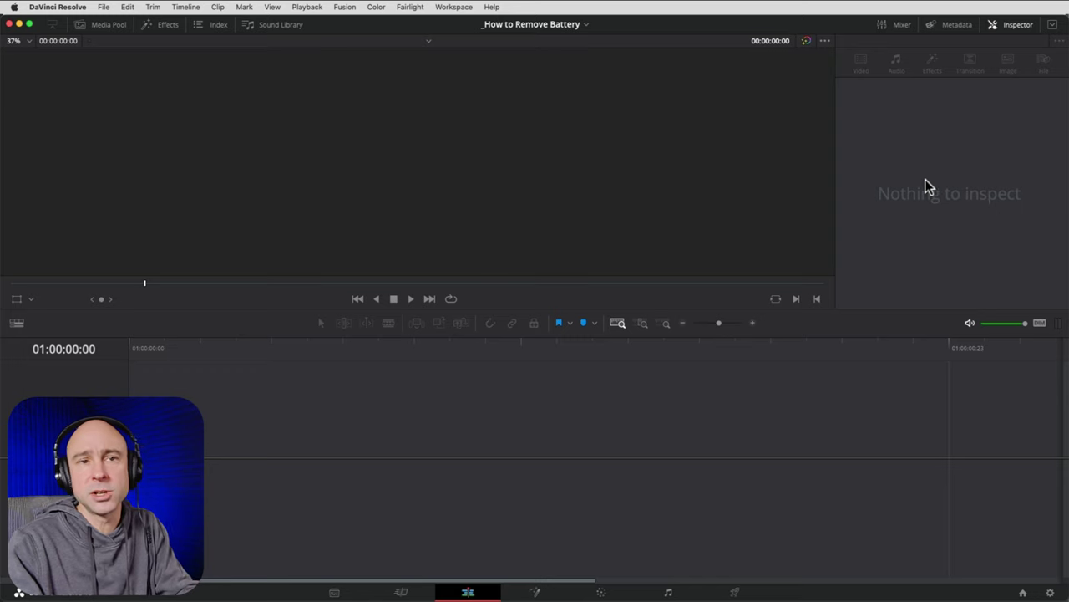
{"action": "left_click", "coordinate": [1012, 24]}
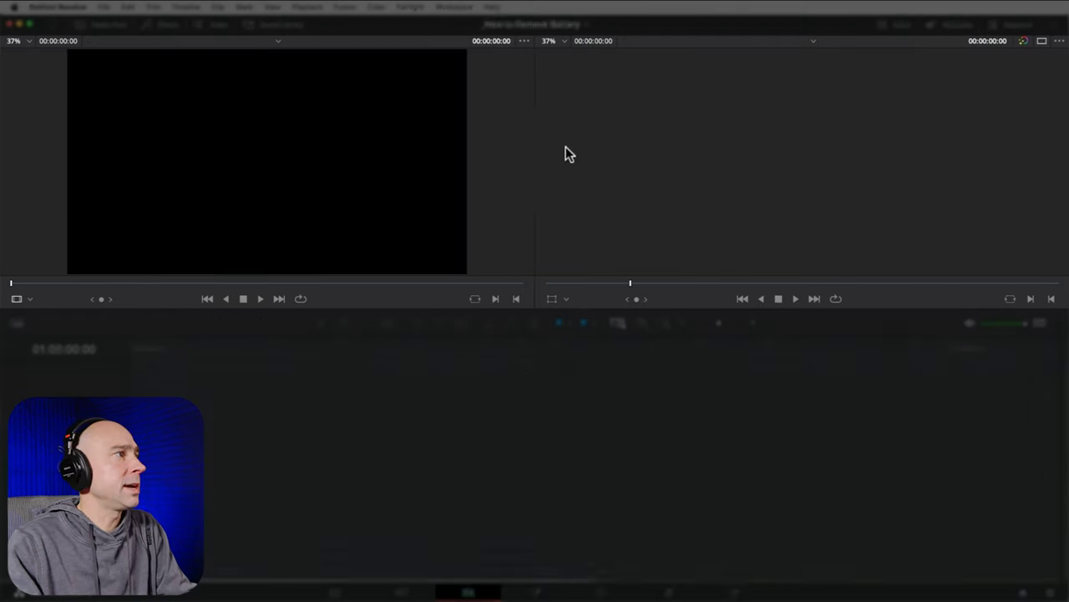
Switch the viewers to single mode and back to dual mode, and look at the timeline view options.
{"action": "left_click", "coordinate": [273, 147]}
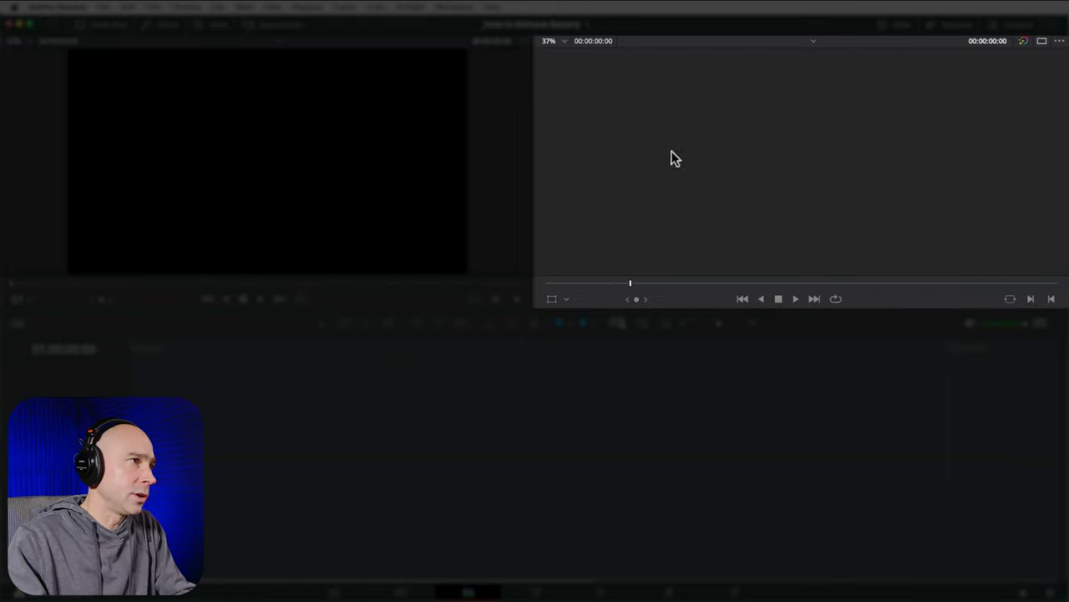
{"action": "left_click", "coordinate": [670, 152]}
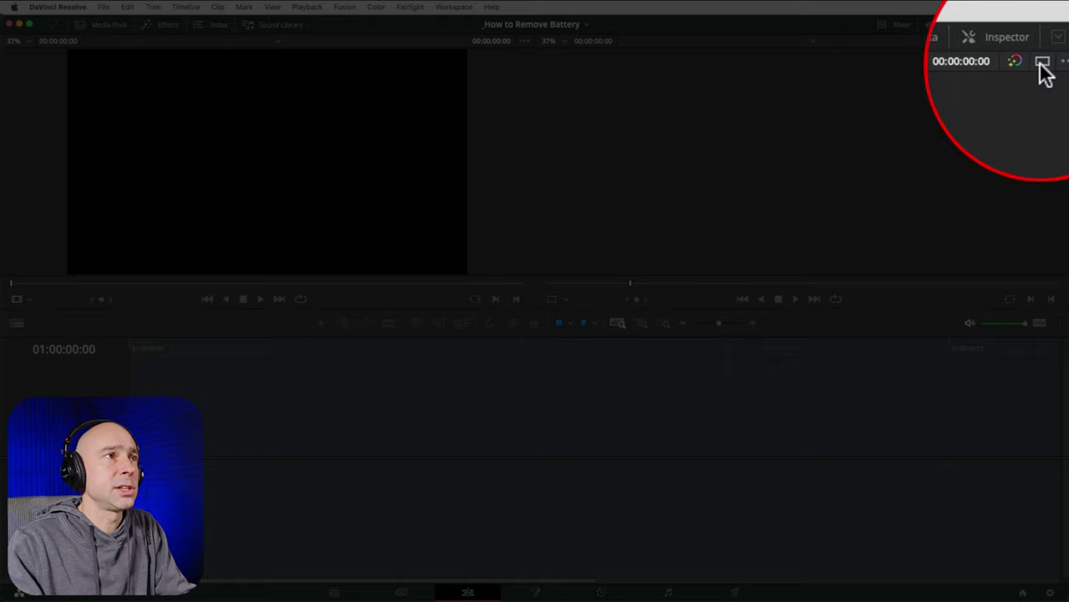
{"action": "left_click", "coordinate": [1042, 42]}
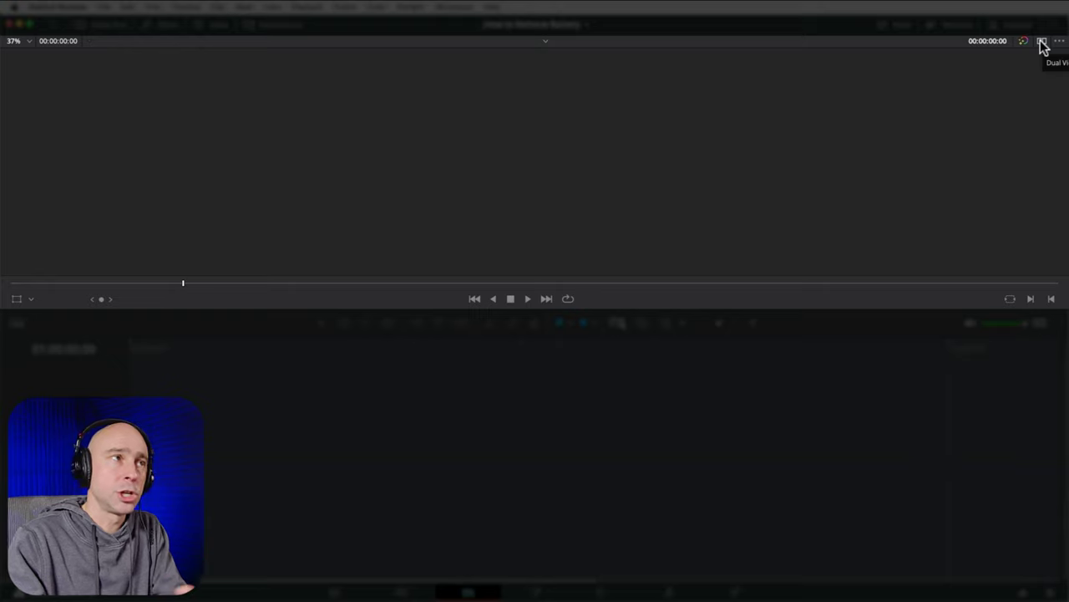
{"action": "left_click", "coordinate": [1043, 42]}
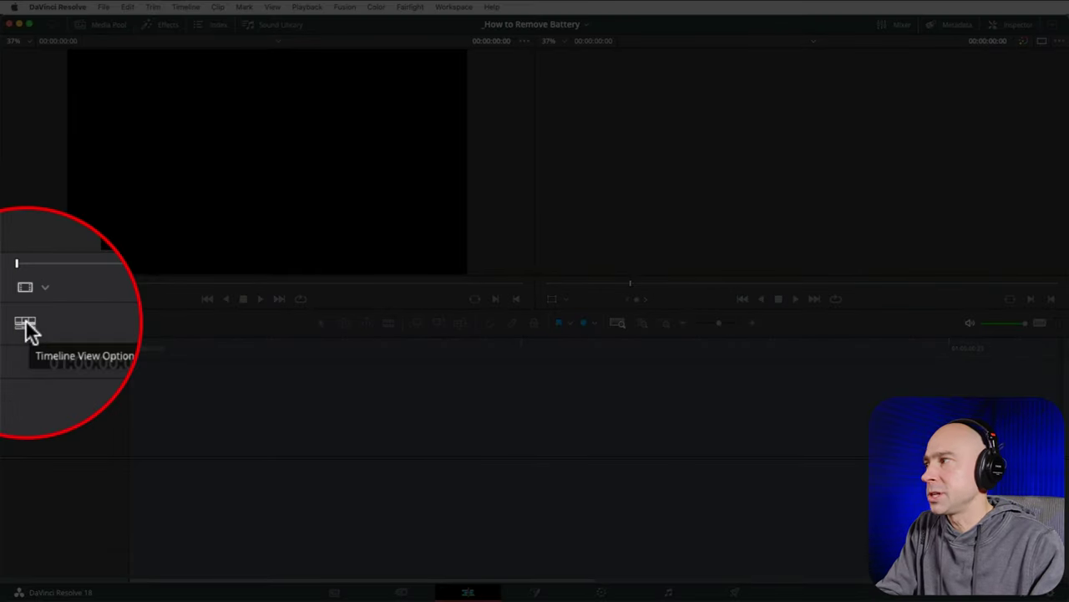
{"action": "left_click", "coordinate": [25, 322]}
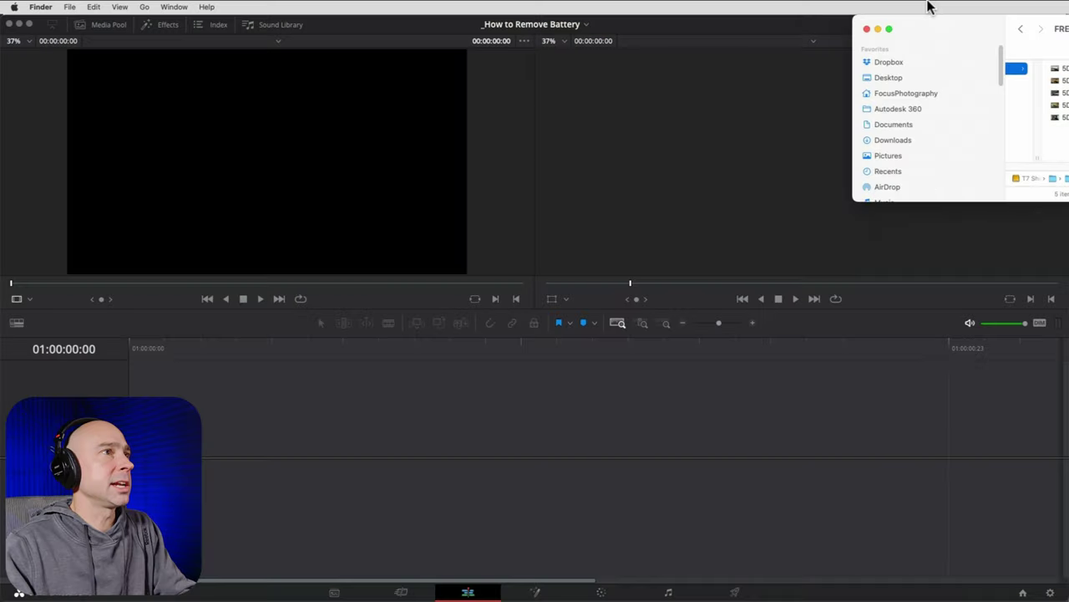
Place the Finder window showing the FREE FILES folder fully in view over the timeline viewer.
{"action": "left_click_drag", "start_coordinate": [928, 5], "coordinate": [829, 8]}
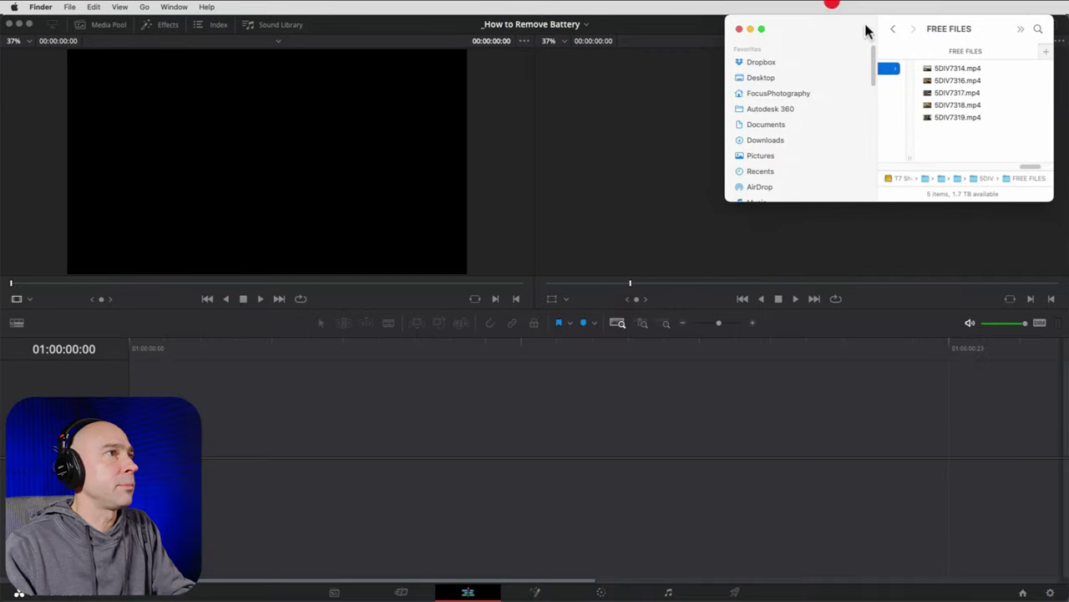
{"action": "left_click", "coordinate": [840, 20]}
{"action": "left_click", "coordinate": [948, 137]}
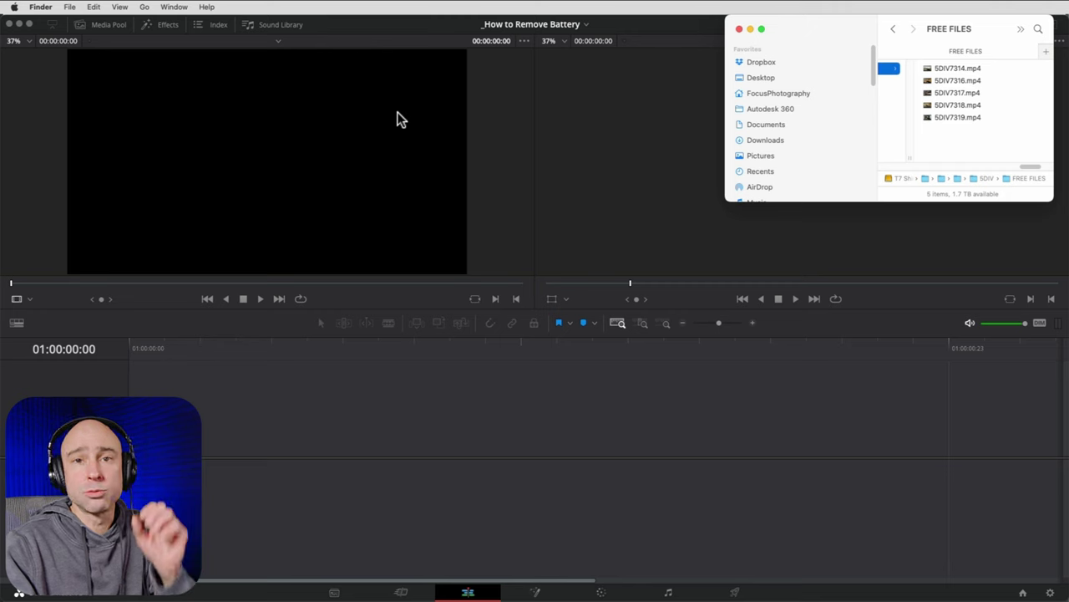
Try adding the FREE FILES video clips from Finder directly onto the empty timeline.
{"action": "left_click_drag", "start_coordinate": [976, 126], "coordinate": [382, 452]}
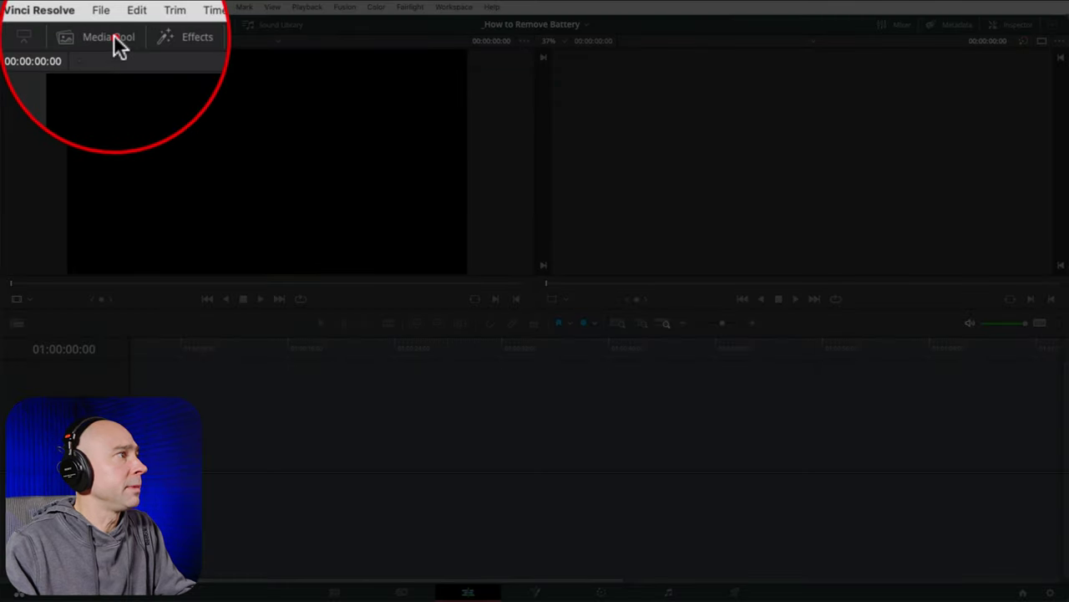
Show the Media Pool and import the five selected FREE FILES clips from Finder into the Master bin.
{"action": "left_click", "coordinate": [110, 25]}
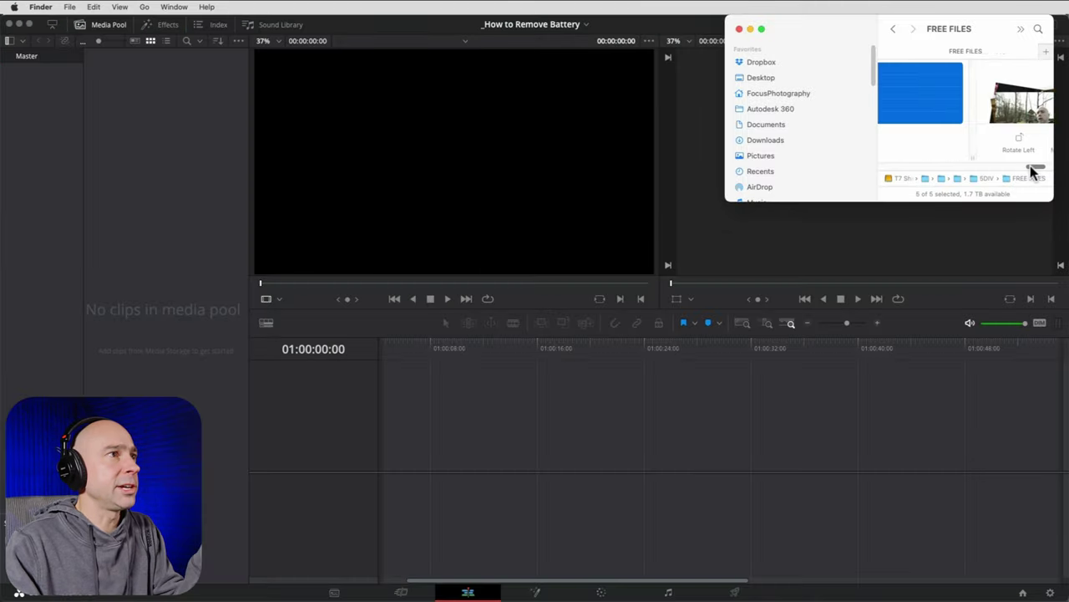
{"action": "left_click_drag", "start_coordinate": [1031, 167], "coordinate": [1019, 167]}
{"action": "left_click_drag", "start_coordinate": [920, 116], "coordinate": [140, 164]}
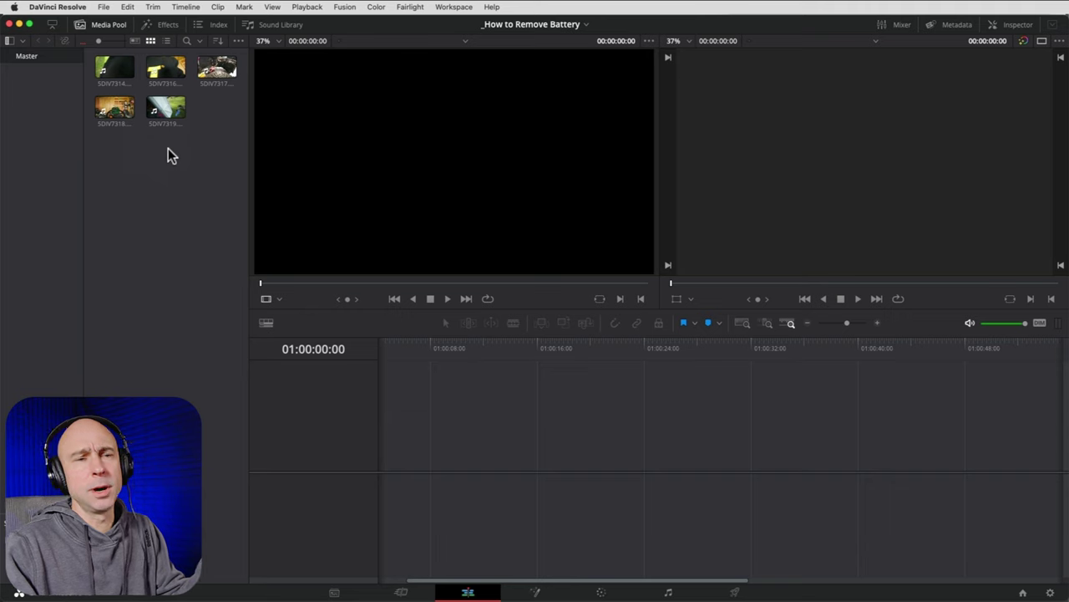
Create a new bin named Video inside the Master bin.
{"action": "left_click", "coordinate": [131, 126]}
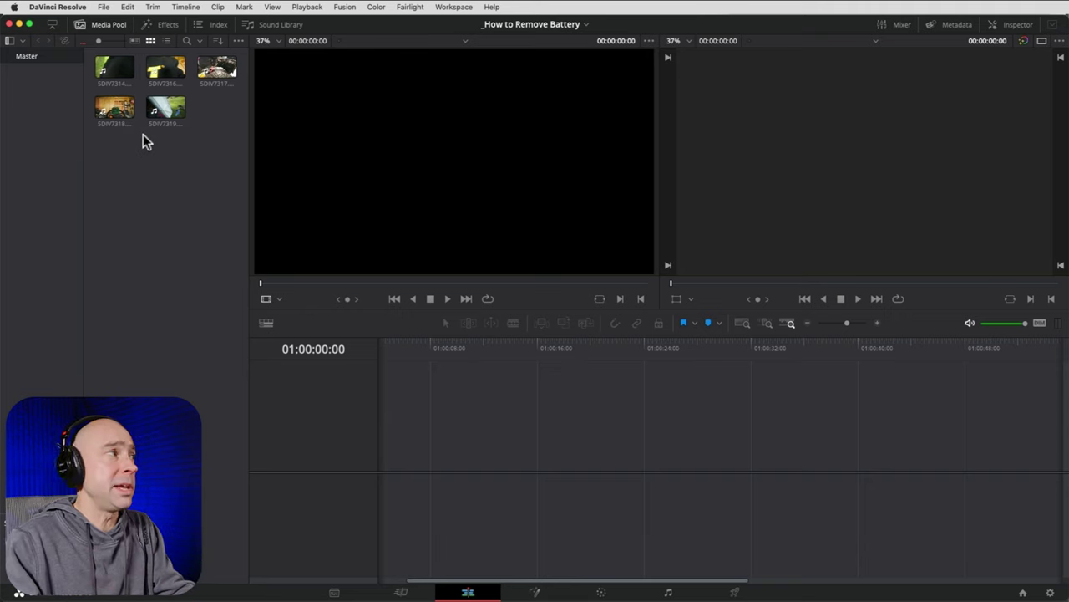
{"action": "left_click", "coordinate": [30, 57]}
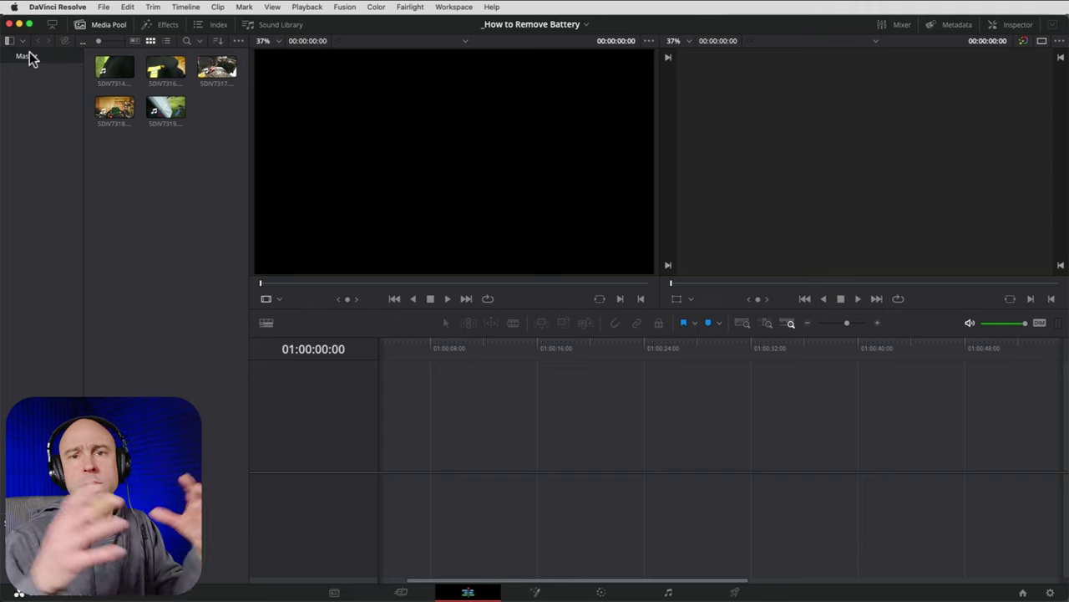
{"action": "right_click", "coordinate": [29, 58]}
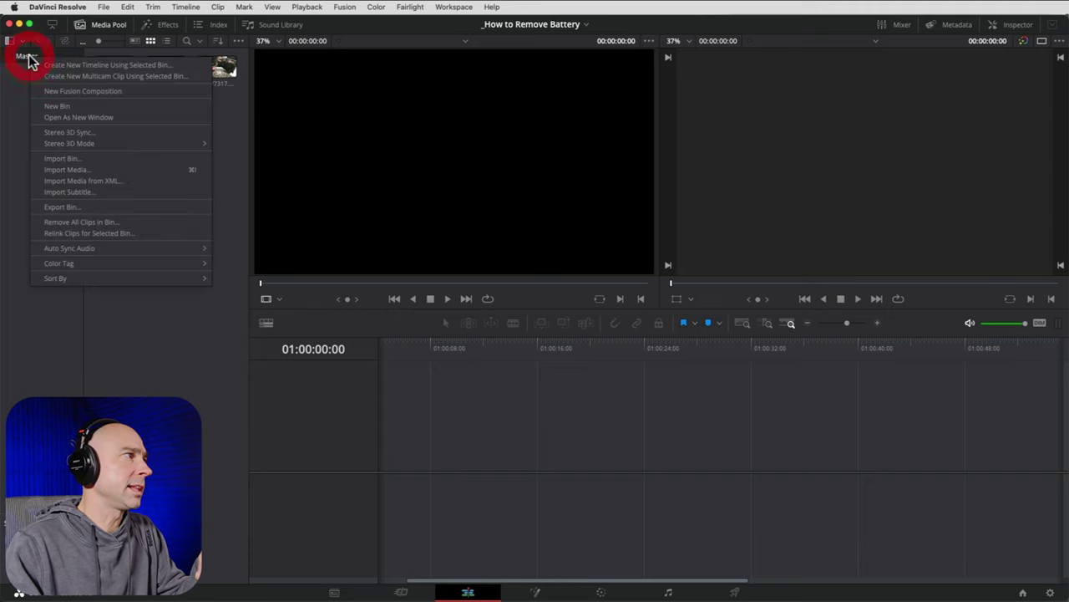
{"action": "left_click", "coordinate": [52, 106]}
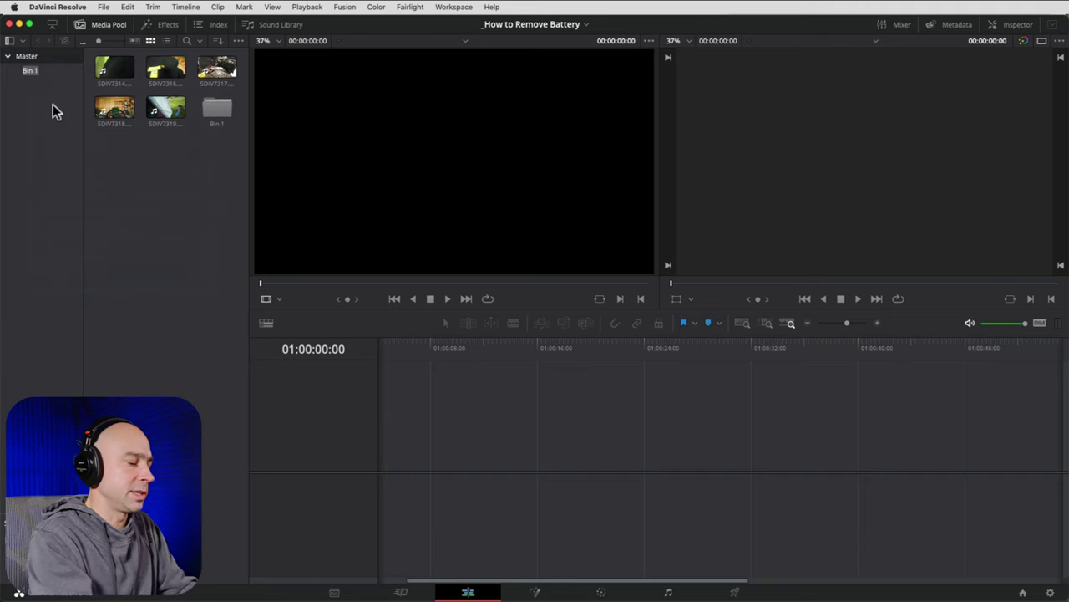
{"action": "type", "text": "Video"}
{"action": "key", "text": "Return"}
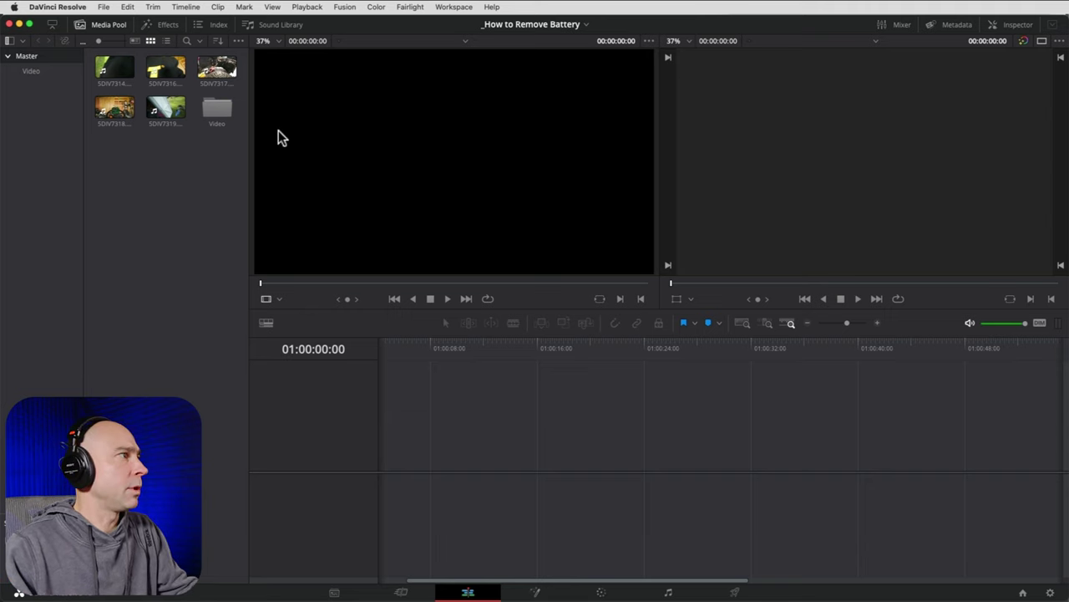
Load the clip 5DIV7314.mp4 into the source viewer, preview it and set its in point at 02:36:26:19.
{"action": "left_click", "coordinate": [117, 67]}
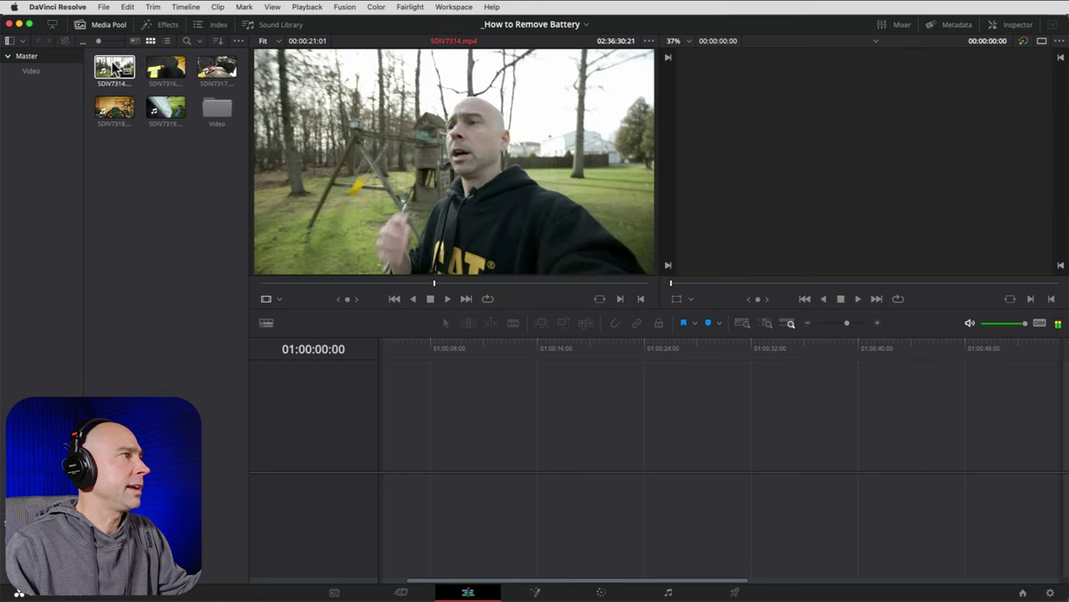
{"action": "left_click", "coordinate": [114, 67]}
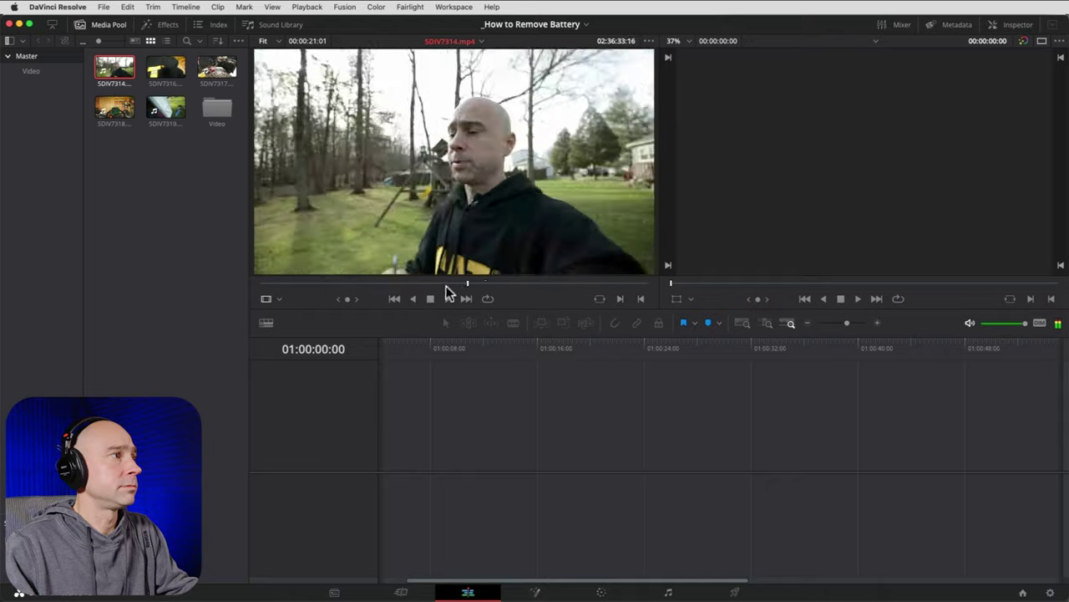
{"action": "left_click", "coordinate": [321, 284]}
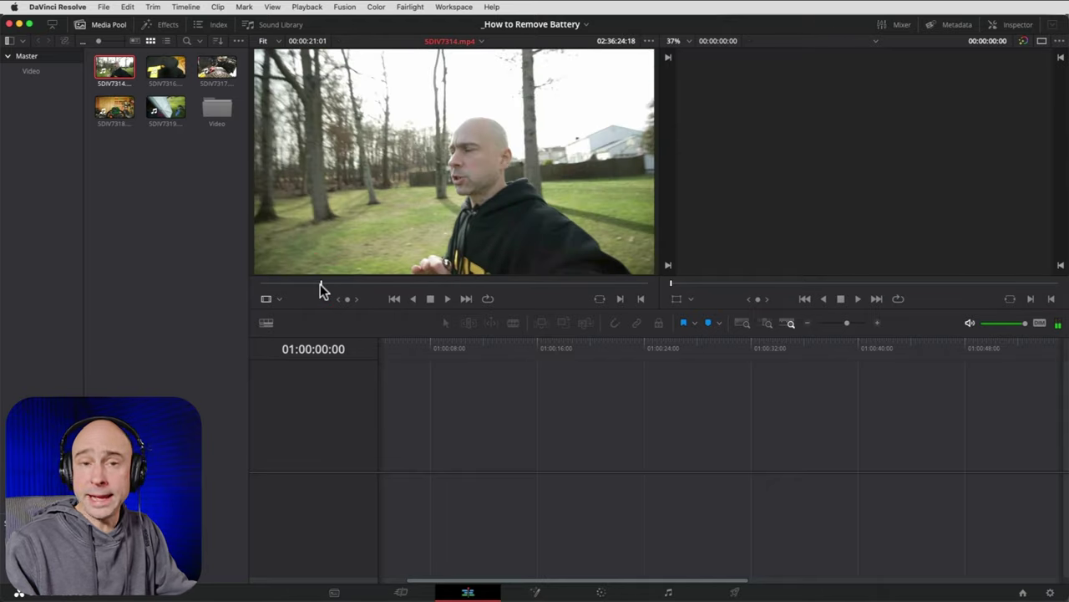
{"action": "key", "text": "space"}
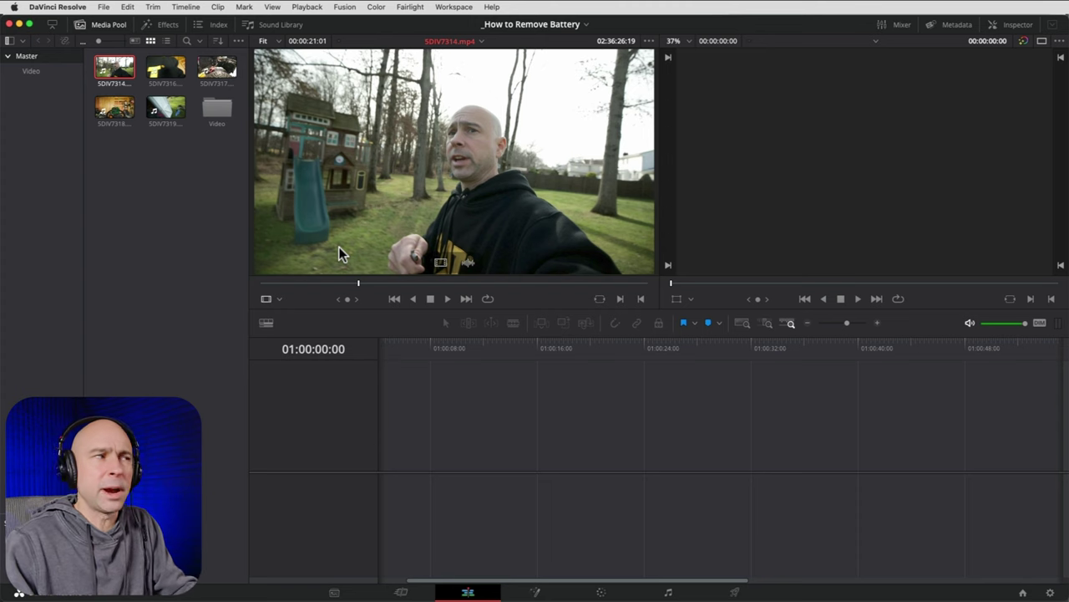
{"action": "left_click", "coordinate": [620, 299]}
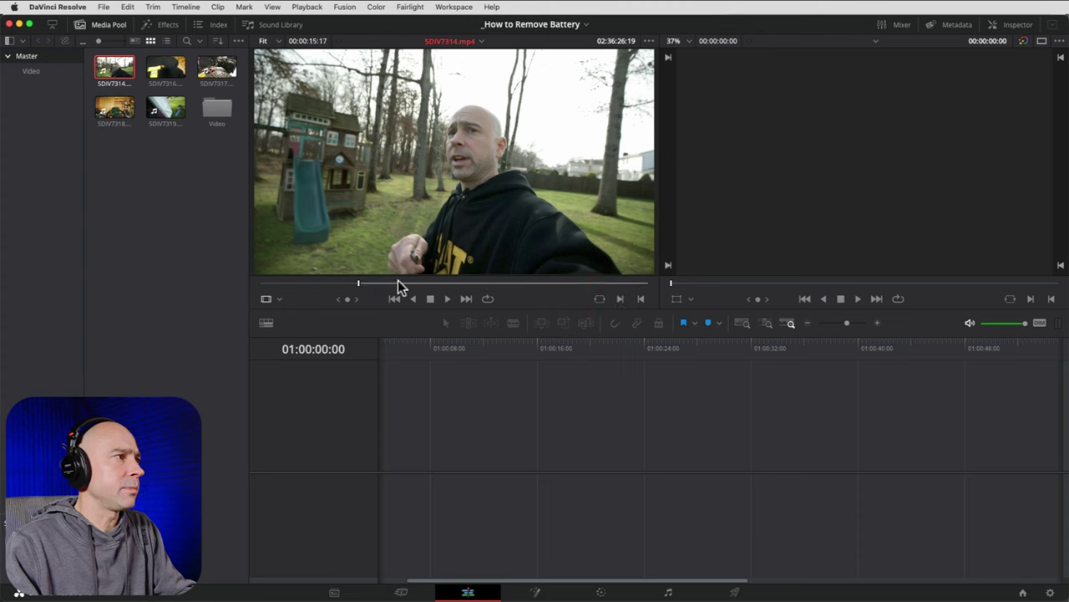
Scrub 5DIV7314.mp4 forward in the source viewer and set its out point at 02:36:30:14.
{"action": "left_click", "coordinate": [380, 285]}
{"action": "left_click_drag", "start_coordinate": [405, 286], "coordinate": [429, 287]}
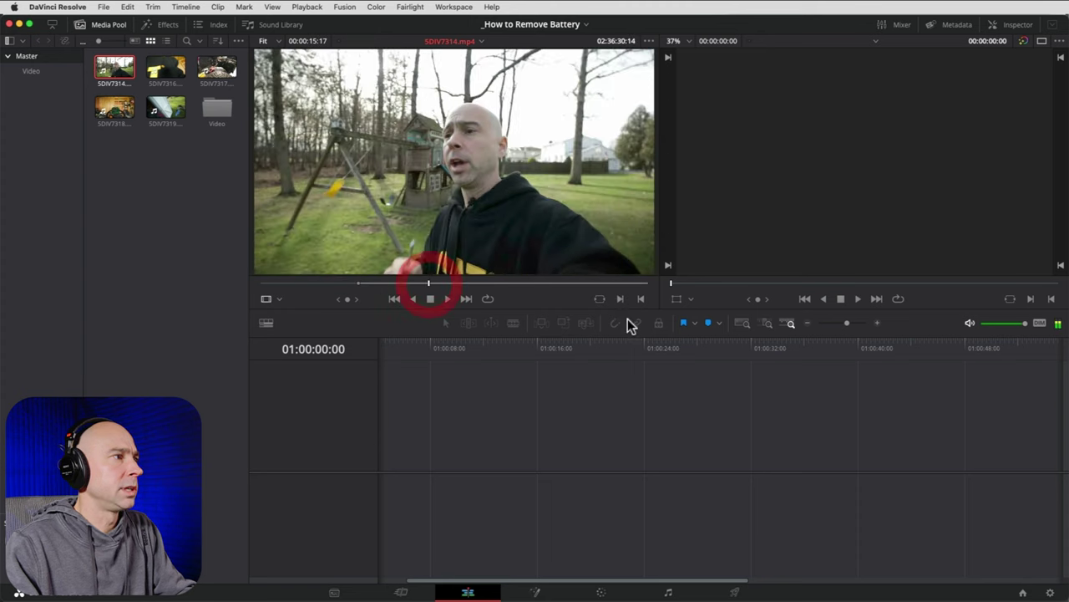
{"action": "left_click", "coordinate": [641, 299]}
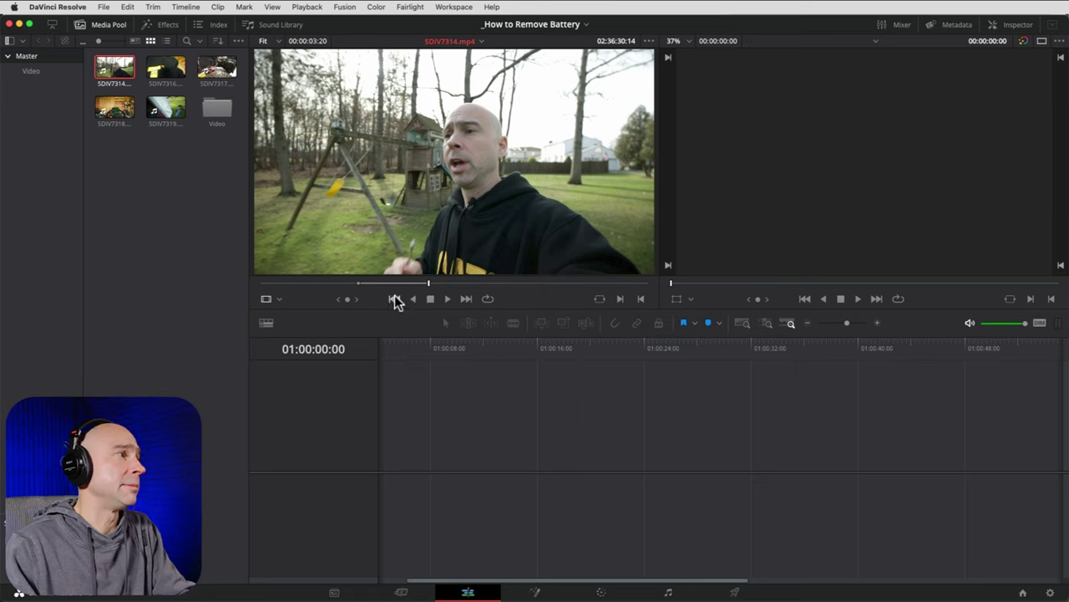
Try placing the marked range of 5DIV7314.mp4 on the empty timeline, and undo the edit.
{"action": "mouse_move", "coordinate": [343, 253]}
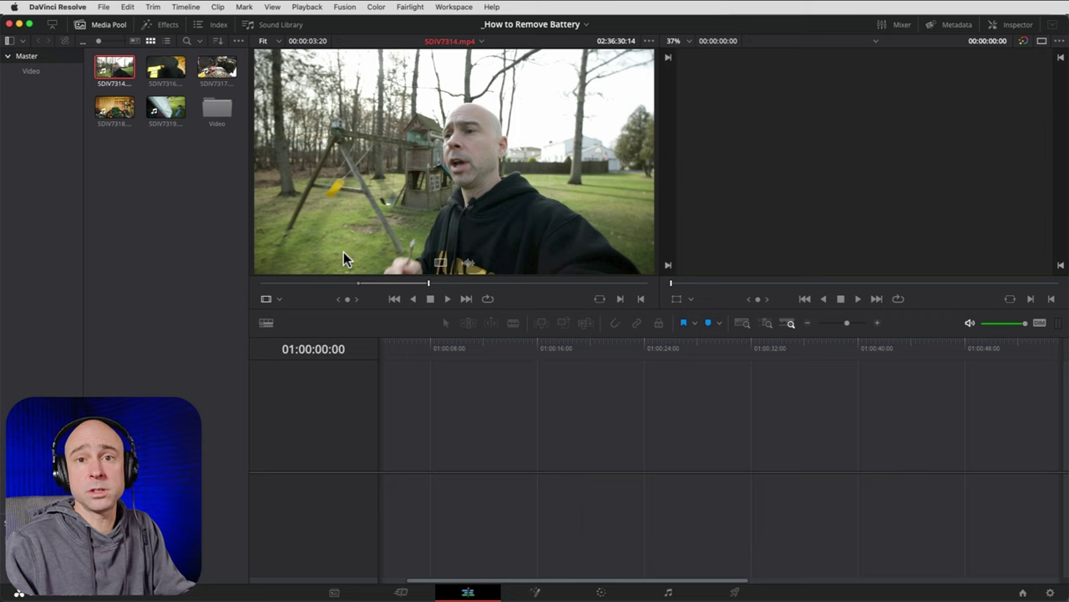
{"action": "key", "text": "F9"}
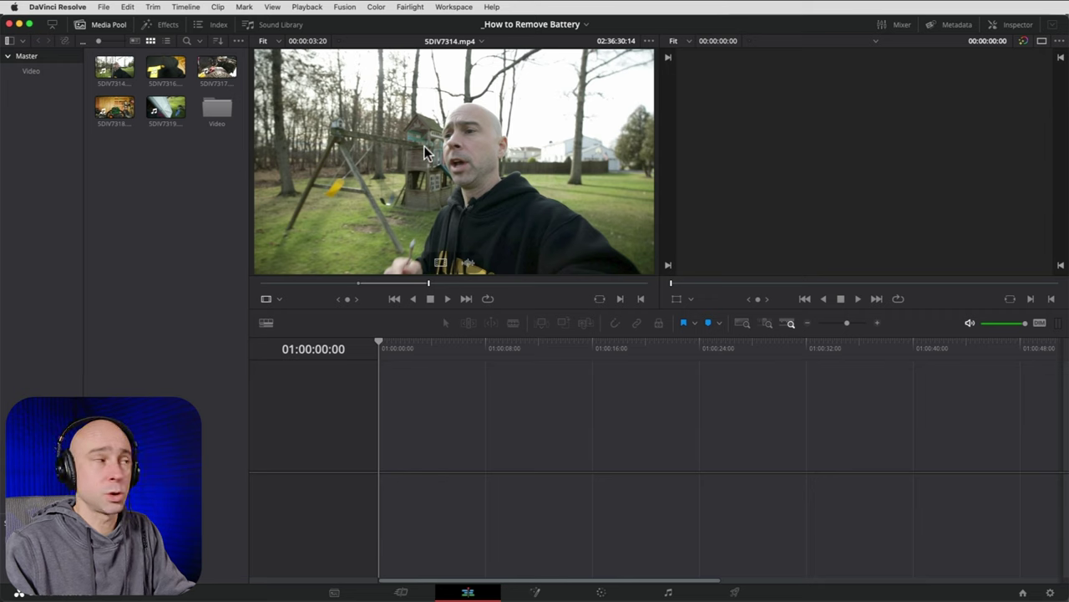
{"action": "left_click_drag", "start_coordinate": [424, 146], "coordinate": [380, 456]}
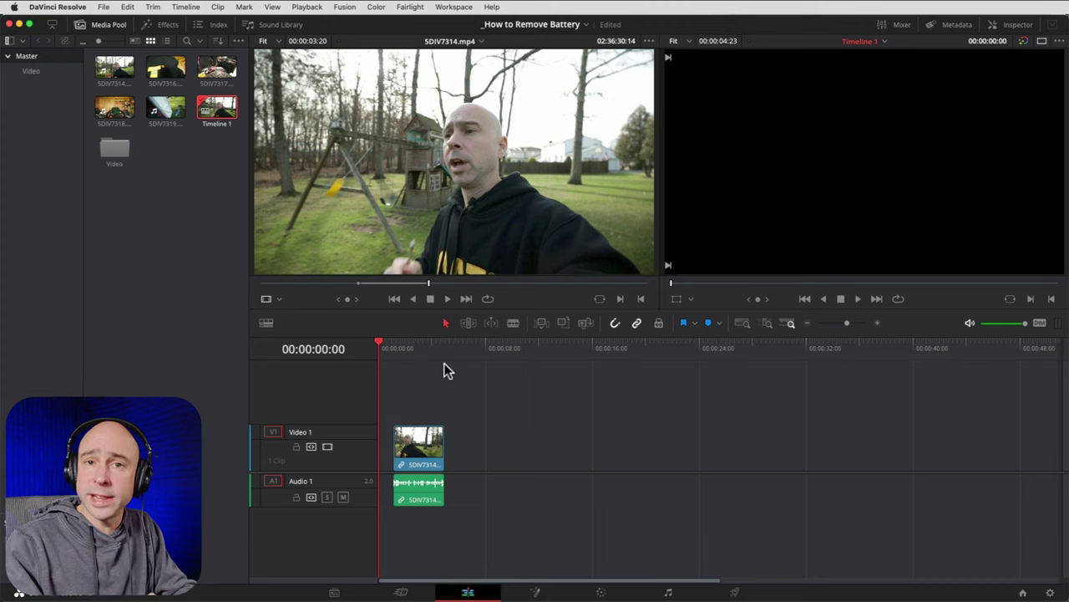
{"action": "key", "text": "super+z"}
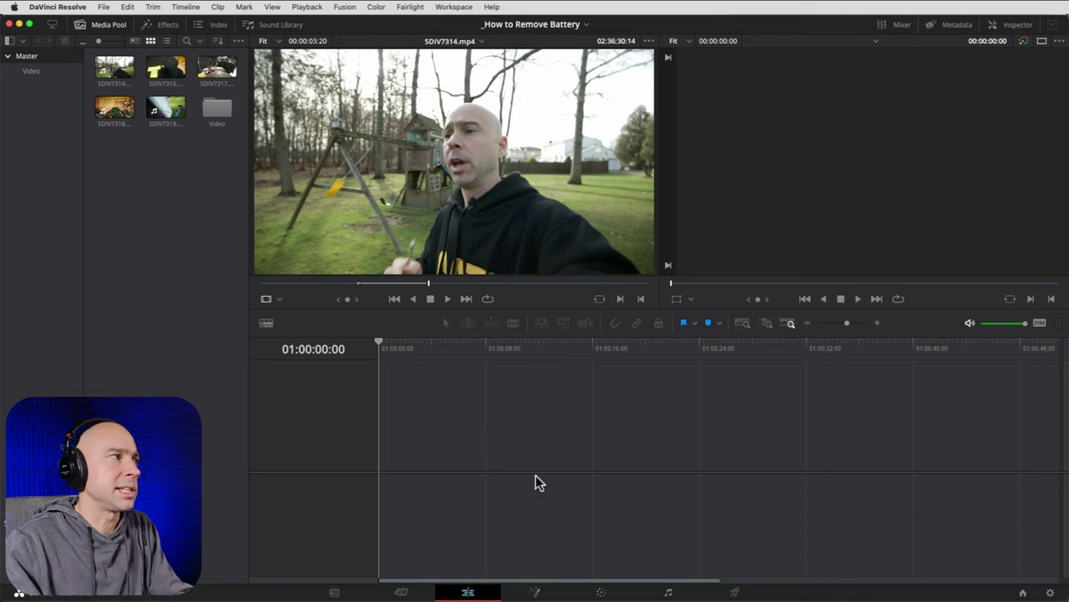
Start a new empty timeline from the Master bin and name it Battery Replacement.
{"action": "left_click", "coordinate": [115, 109]}
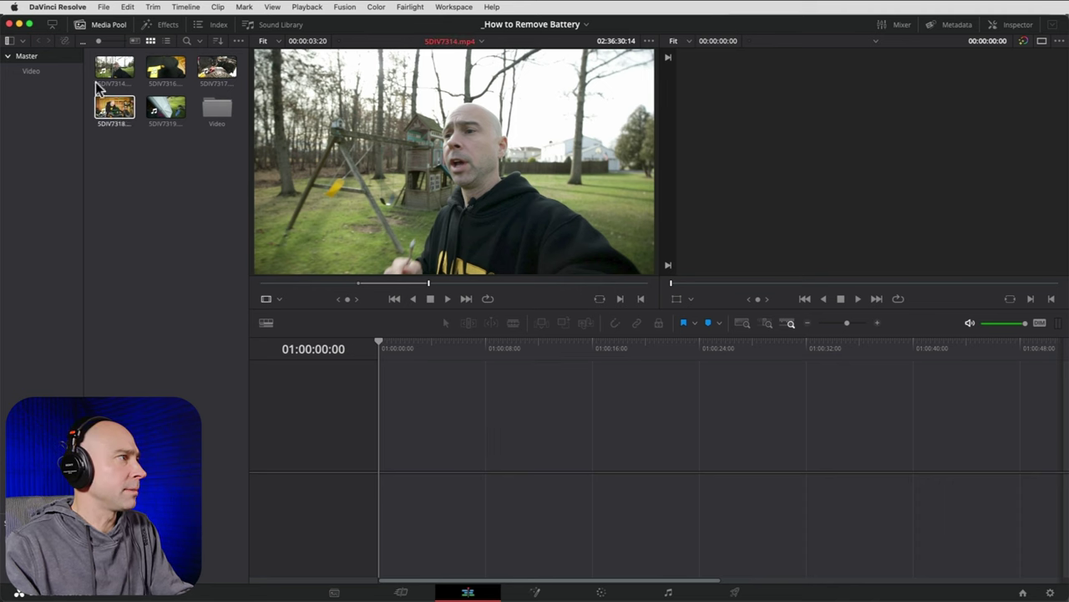
{"action": "right_click", "coordinate": [144, 179]}
{"action": "mouse_move", "coordinate": [177, 187]}
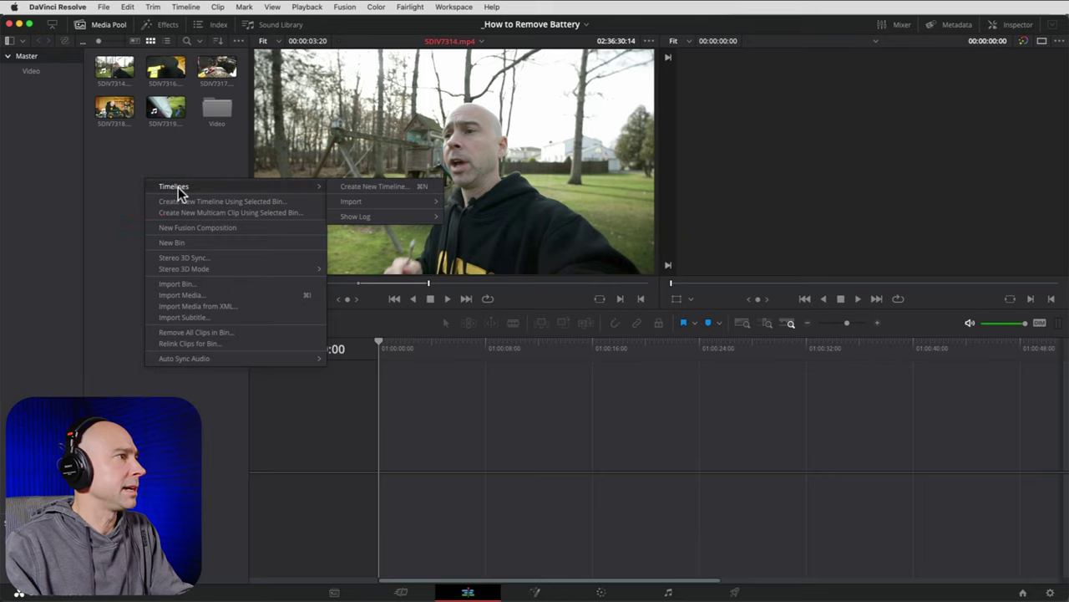
{"action": "left_click", "coordinate": [344, 186]}
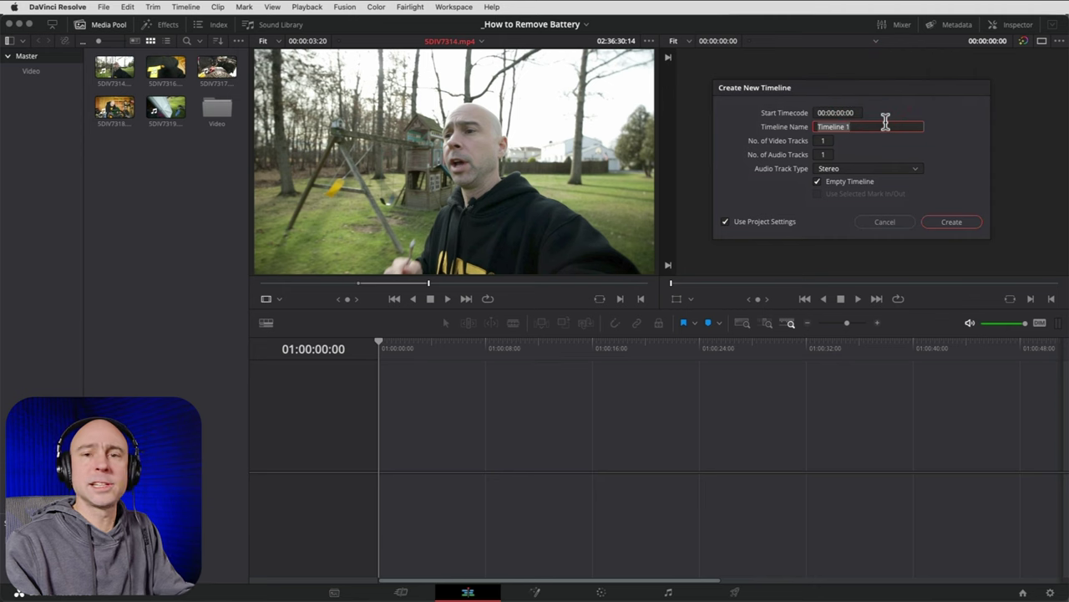
{"action": "left_click_drag", "start_coordinate": [867, 125], "coordinate": [787, 126]}
{"action": "key", "text": "shift"}
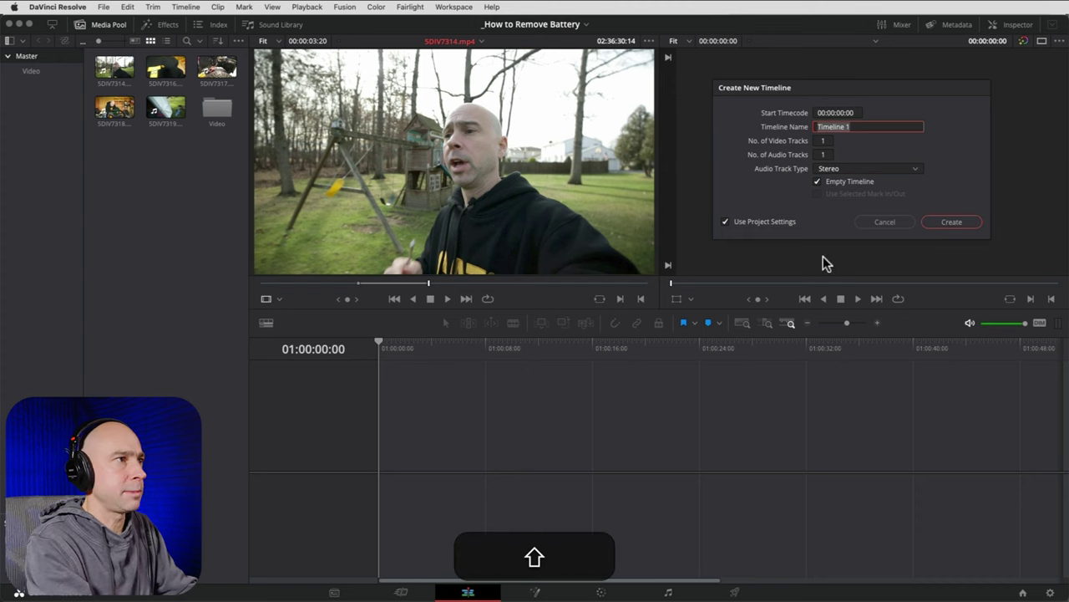
{"action": "type", "text": "Battery Replacement"}
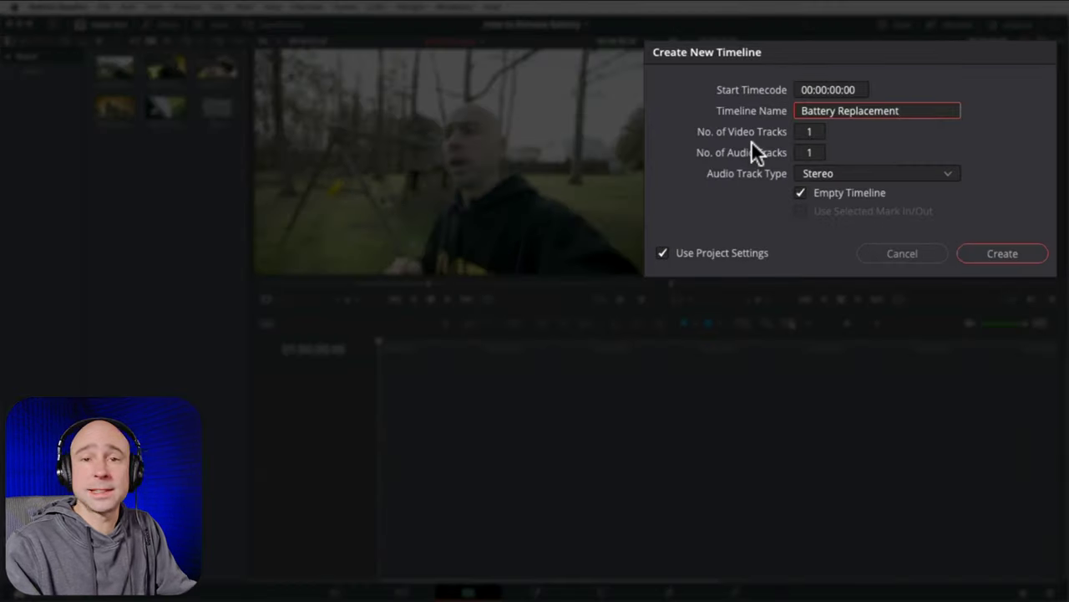
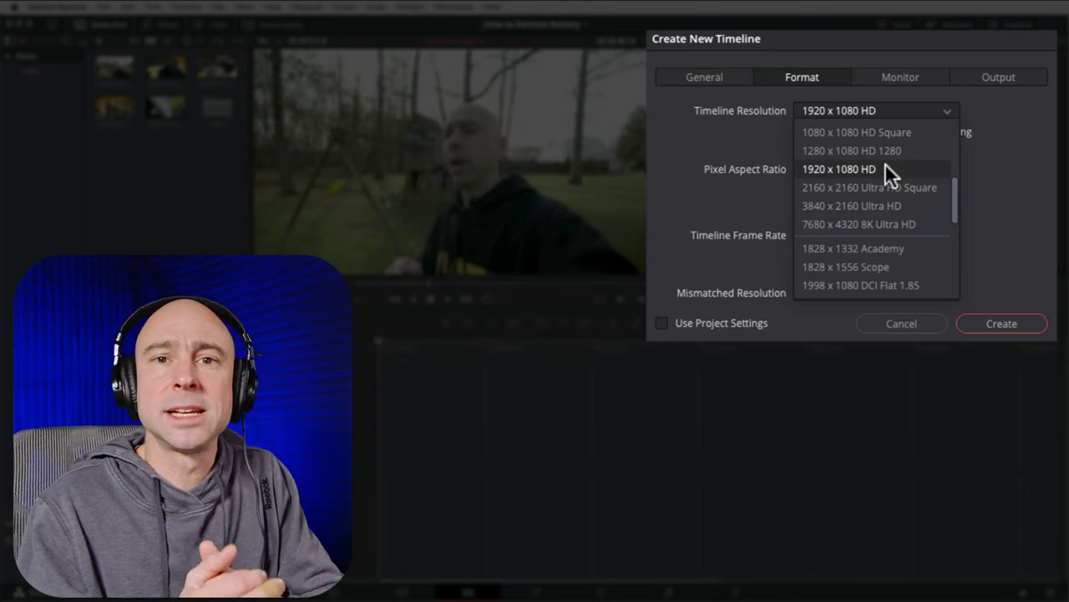
Review the new timeline's format, monitor and output settings, keep 1920 x 1080 HD at 23.976 frames per second, and create the timeline.
{"action": "left_click", "coordinate": [744, 236]}
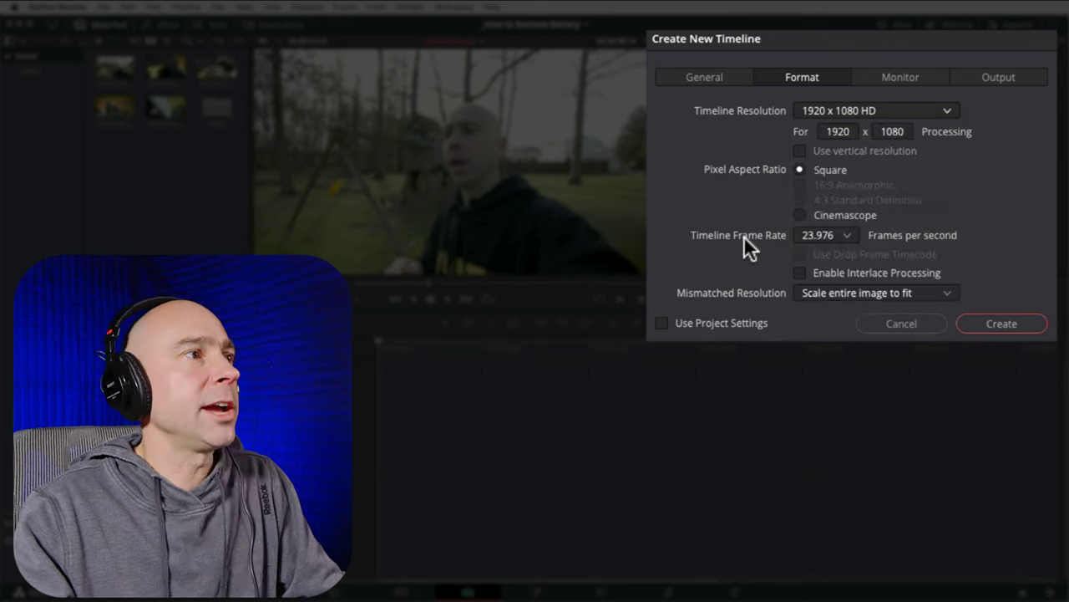
{"action": "left_click", "coordinate": [846, 236]}
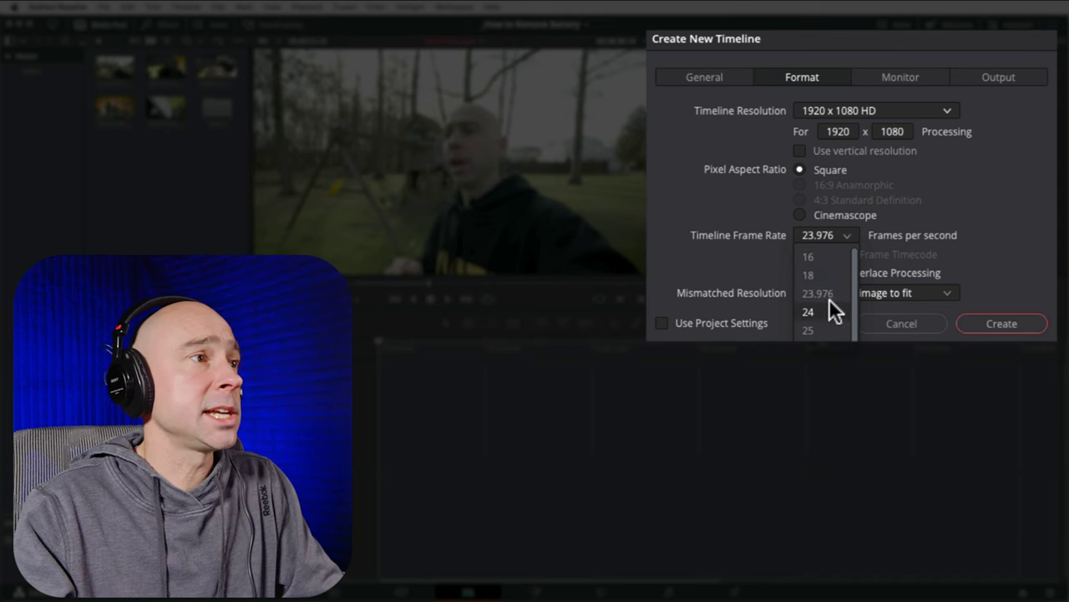
{"action": "left_click", "coordinate": [1014, 246]}
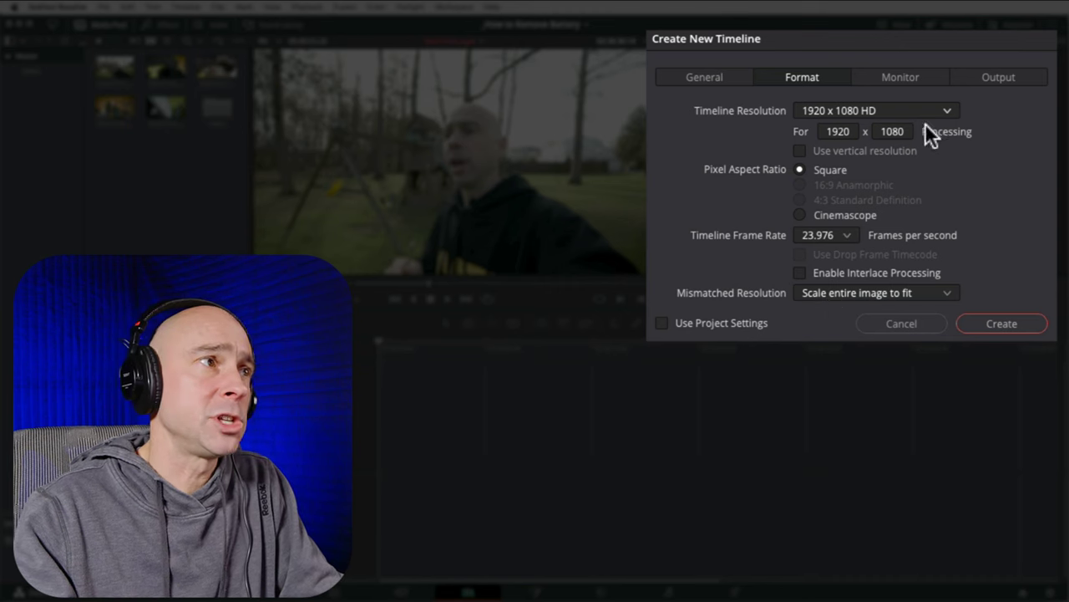
{"action": "left_click", "coordinate": [902, 77]}
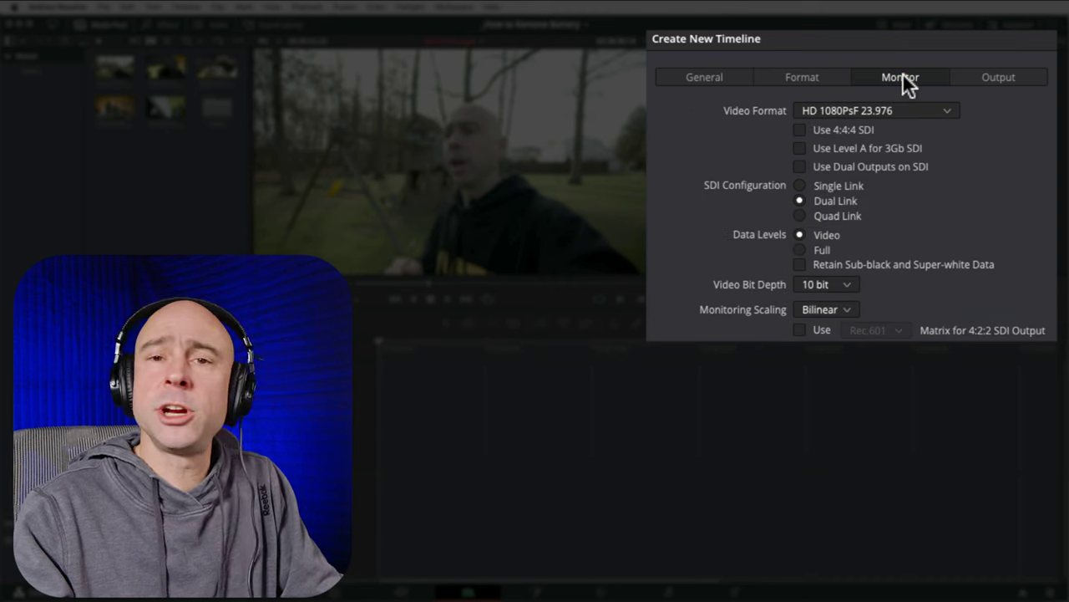
{"action": "left_click", "coordinate": [1010, 82]}
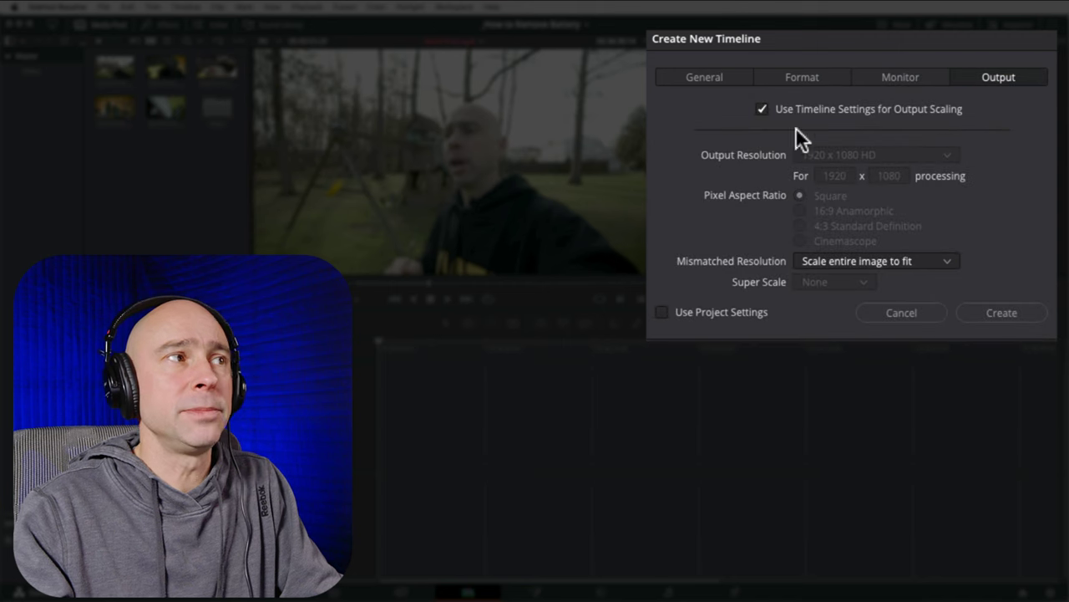
{"action": "left_click", "coordinate": [814, 90]}
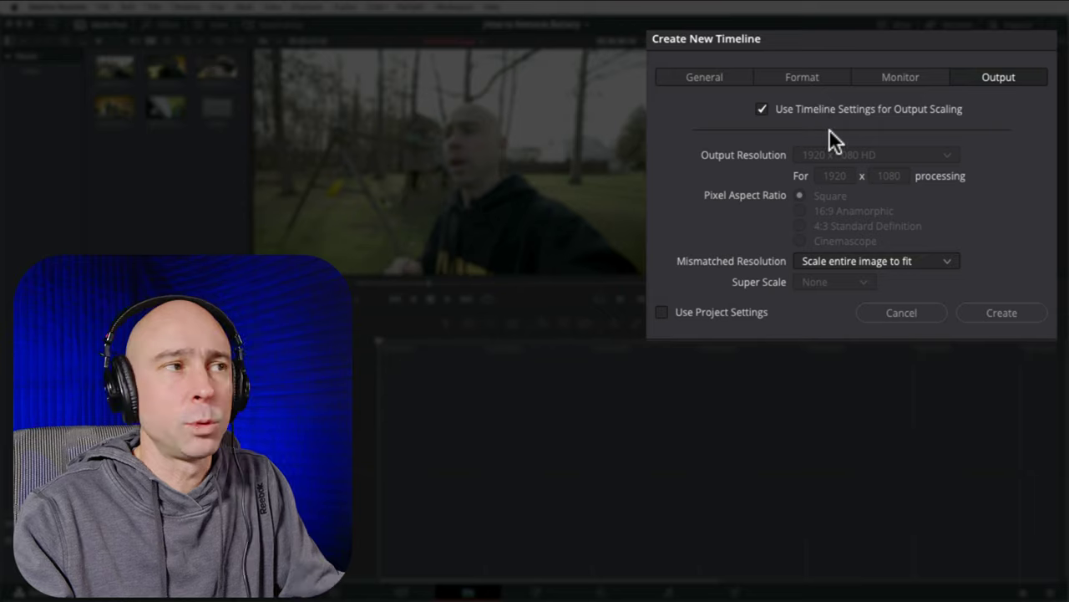
{"action": "left_click", "coordinate": [1003, 310]}
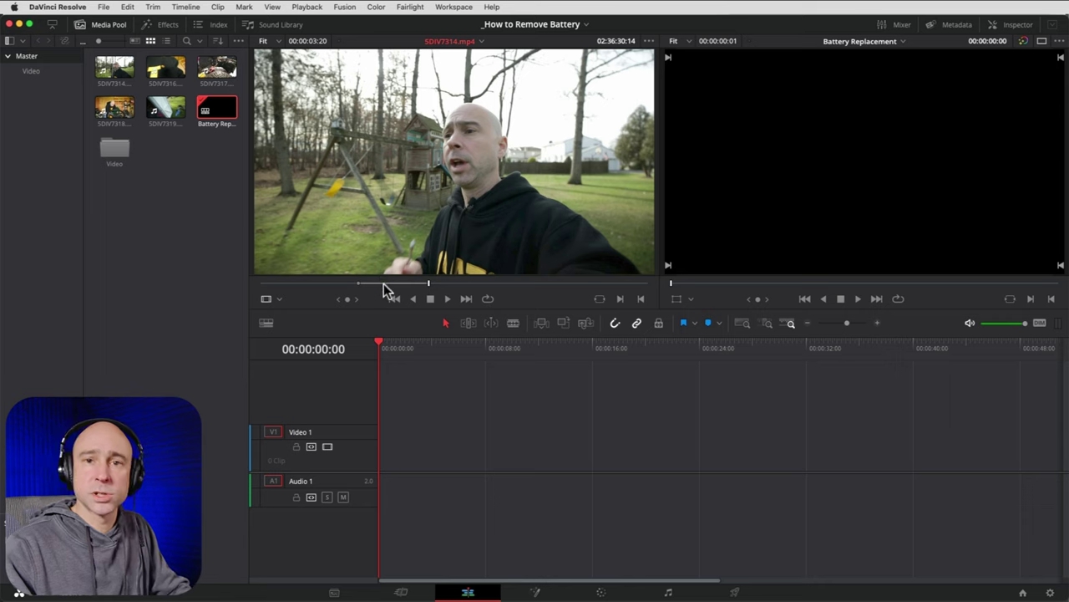
Mark the whole 5DIV7314.mp4 clip in the source viewer, with the in point at 02:36:21:11 and the out point at 02:36:42:11.
{"action": "left_click_drag", "start_coordinate": [300, 282], "coordinate": [215, 292]}
{"action": "key", "text": "i"}
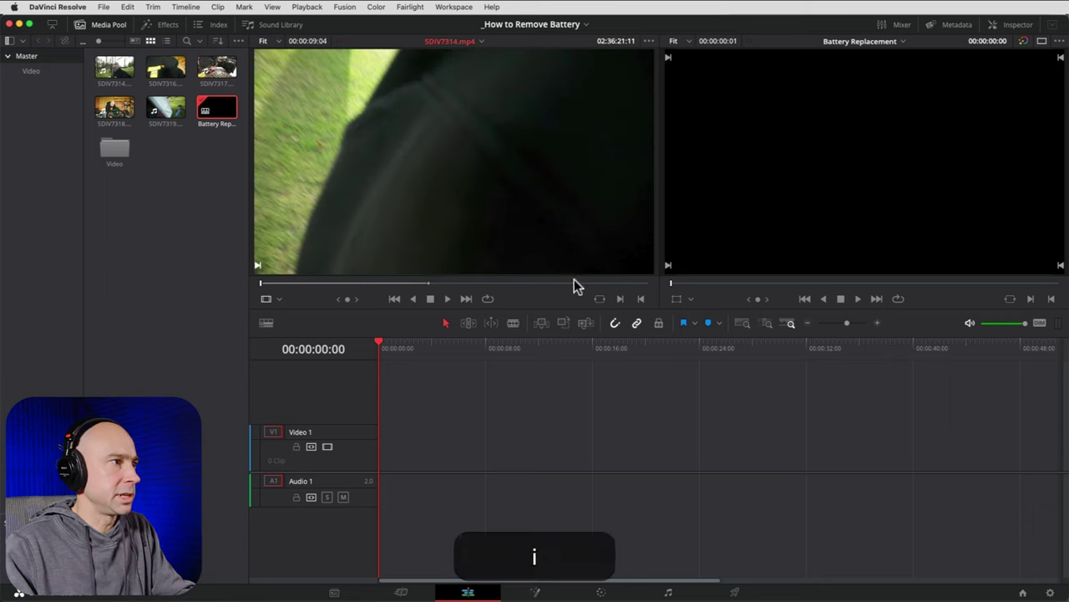
{"action": "left_click_drag", "start_coordinate": [635, 284], "coordinate": [666, 292]}
{"action": "key", "text": "o"}
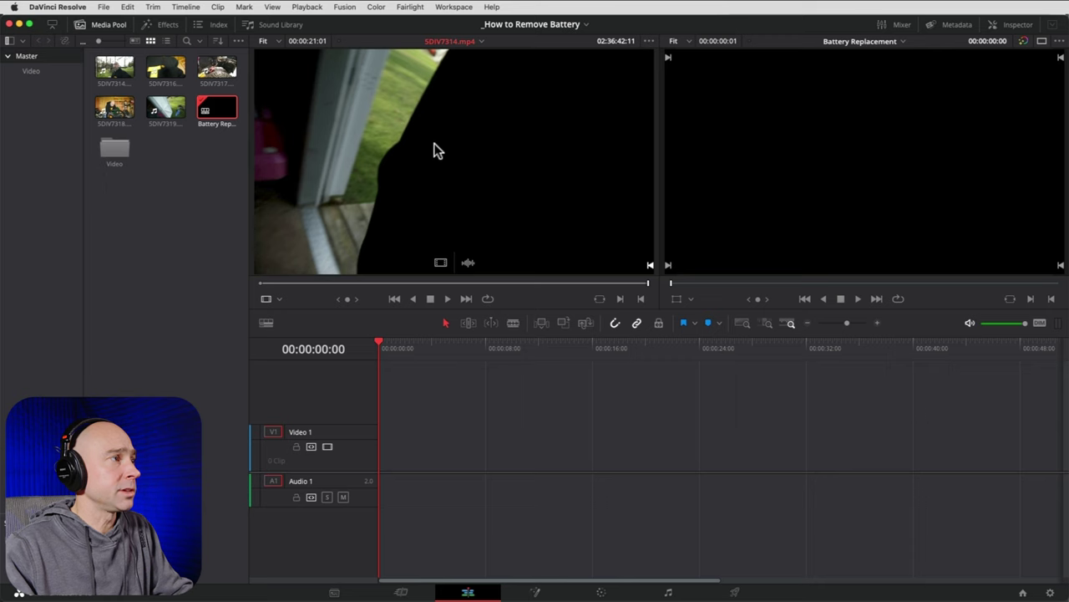
Try adding the full 5DIV7314.mp4 clip with picture and sound at the timeline's start, and undo the edit.
{"action": "left_click_drag", "start_coordinate": [434, 148], "coordinate": [382, 458]}
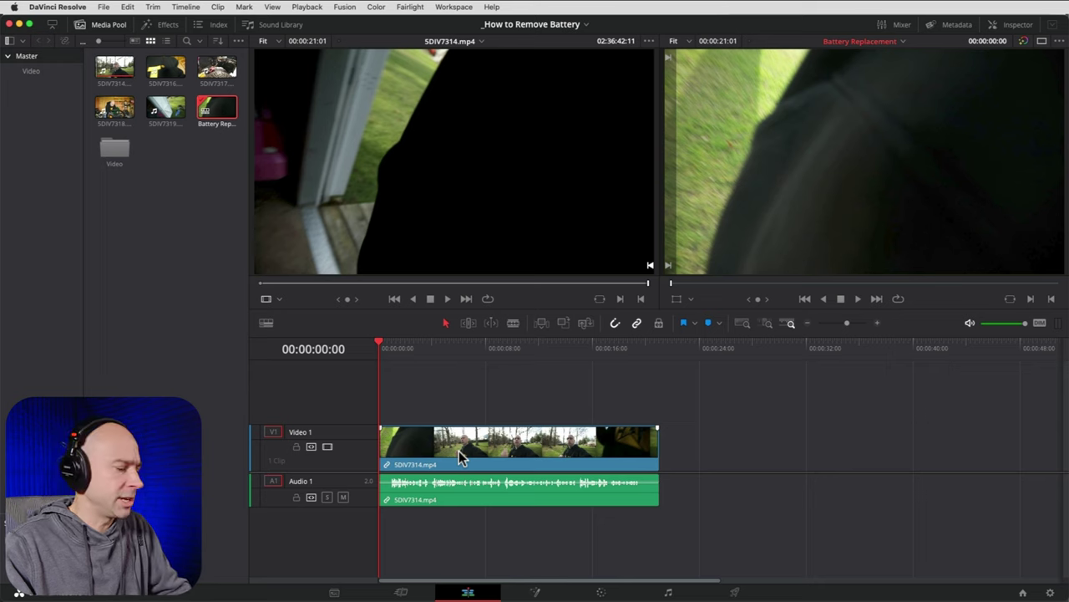
{"action": "key", "text": "super+z"}
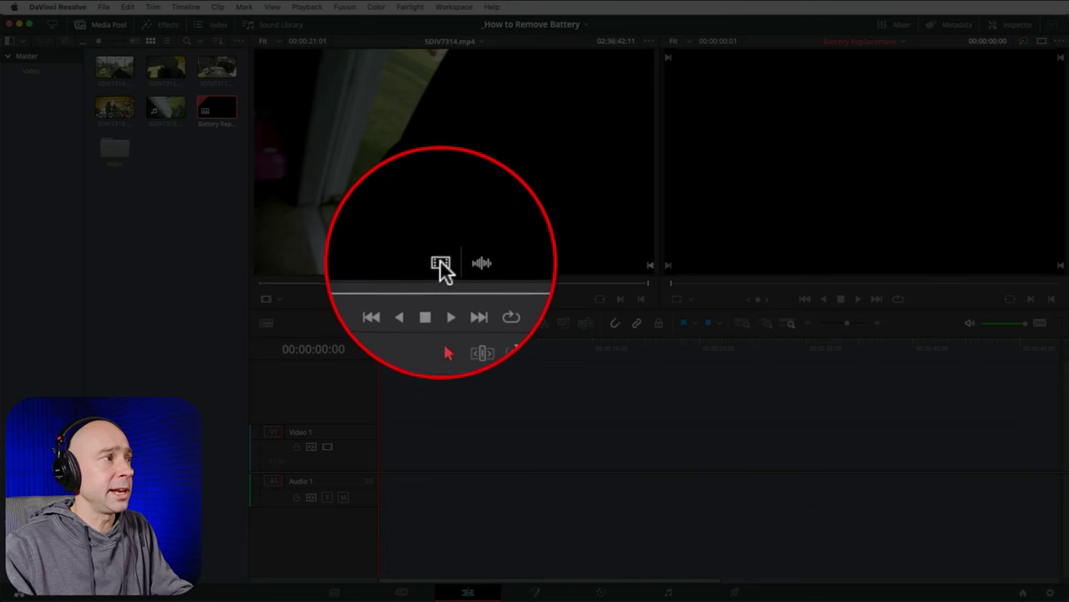
Try adding only the video of 5DIV7314.mp4 to the timeline, undo it, and try adding only its audio.
{"action": "left_click", "coordinate": [440, 260]}
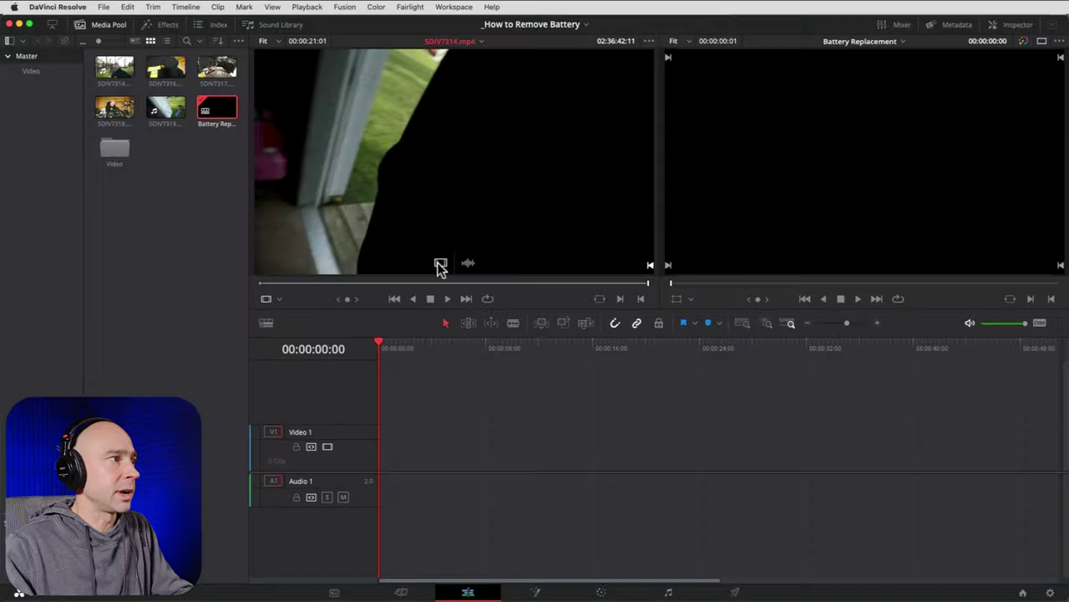
{"action": "left_click_drag", "start_coordinate": [440, 264], "coordinate": [386, 454]}
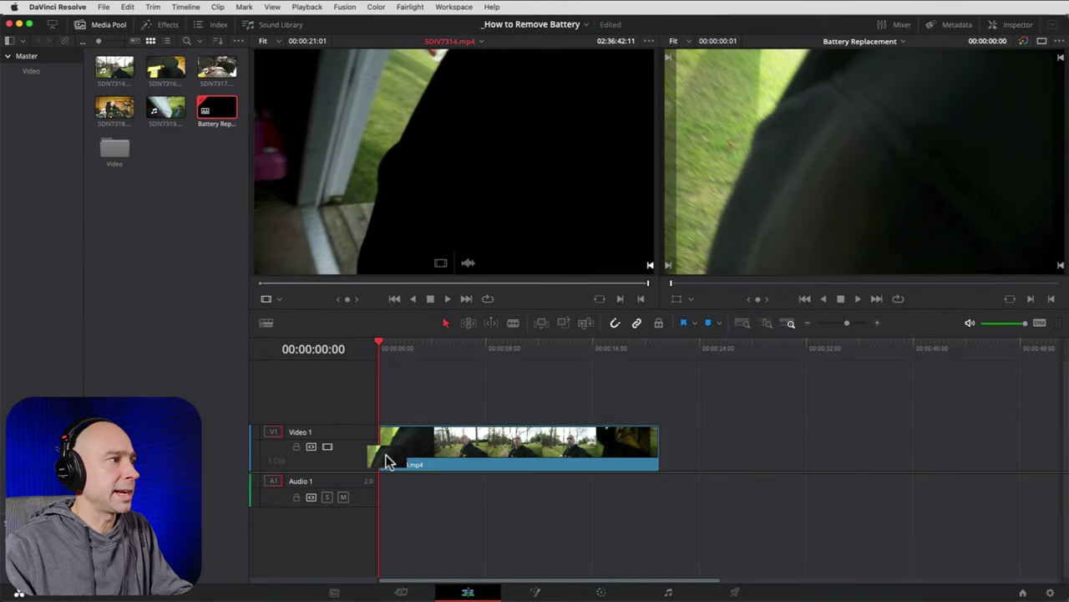
{"action": "key", "text": "super+z"}
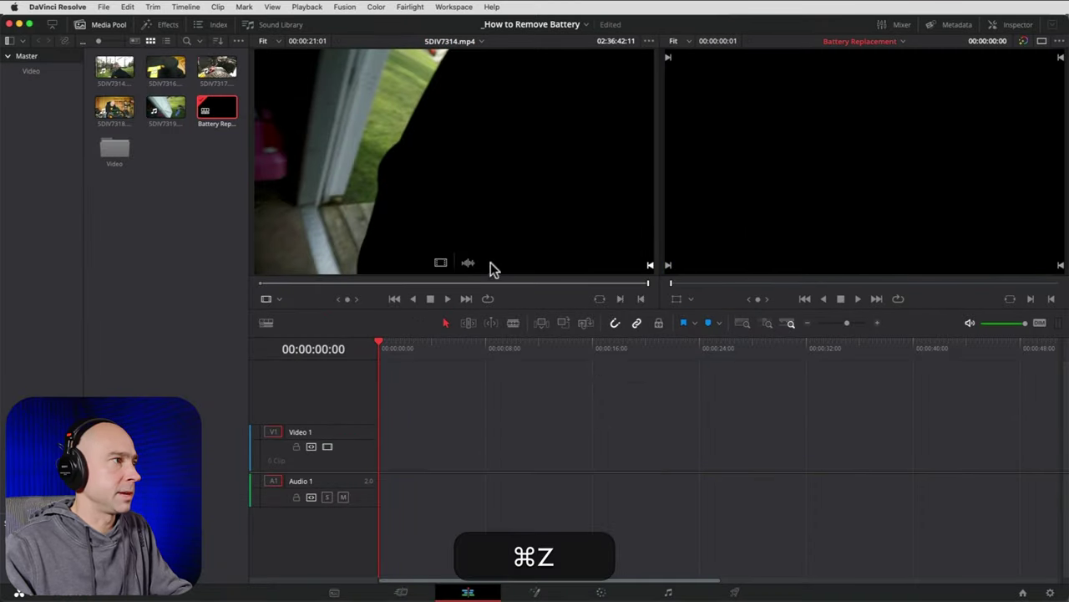
{"action": "left_click_drag", "start_coordinate": [470, 265], "coordinate": [382, 490]}
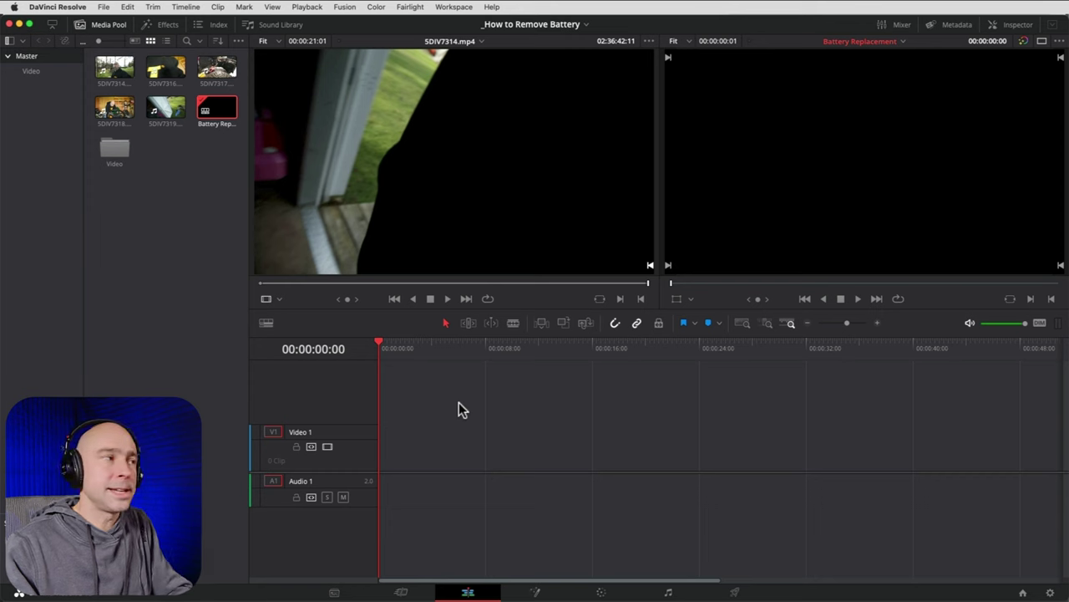
Add the full 5DIV7314.mp4 clip with video and audio at the start of the timeline and play its opening seconds.
{"action": "left_click_drag", "start_coordinate": [396, 209], "coordinate": [383, 495]}
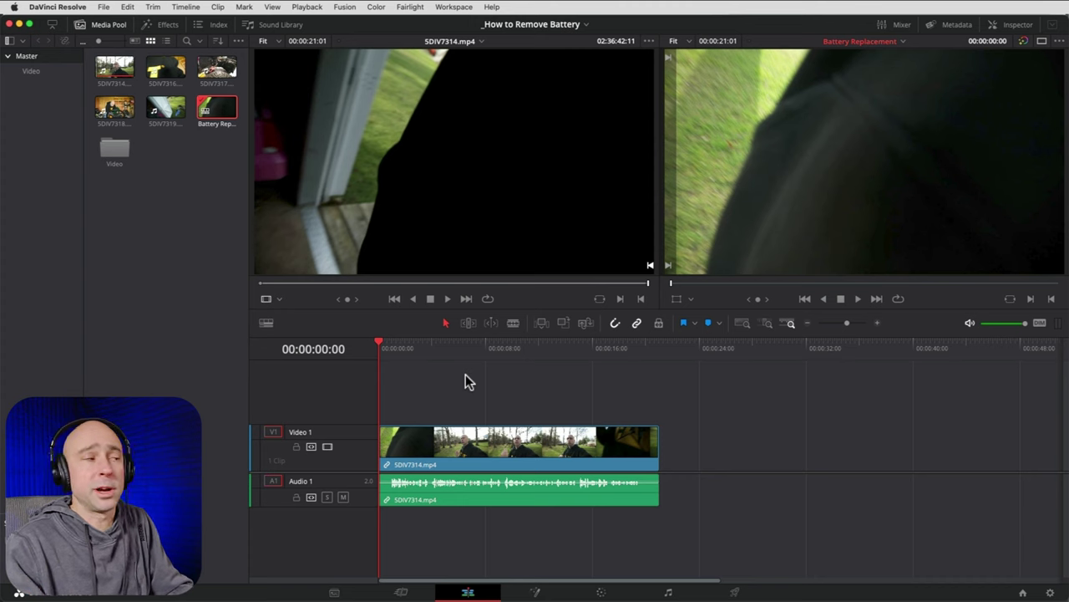
{"action": "key", "text": "space"}
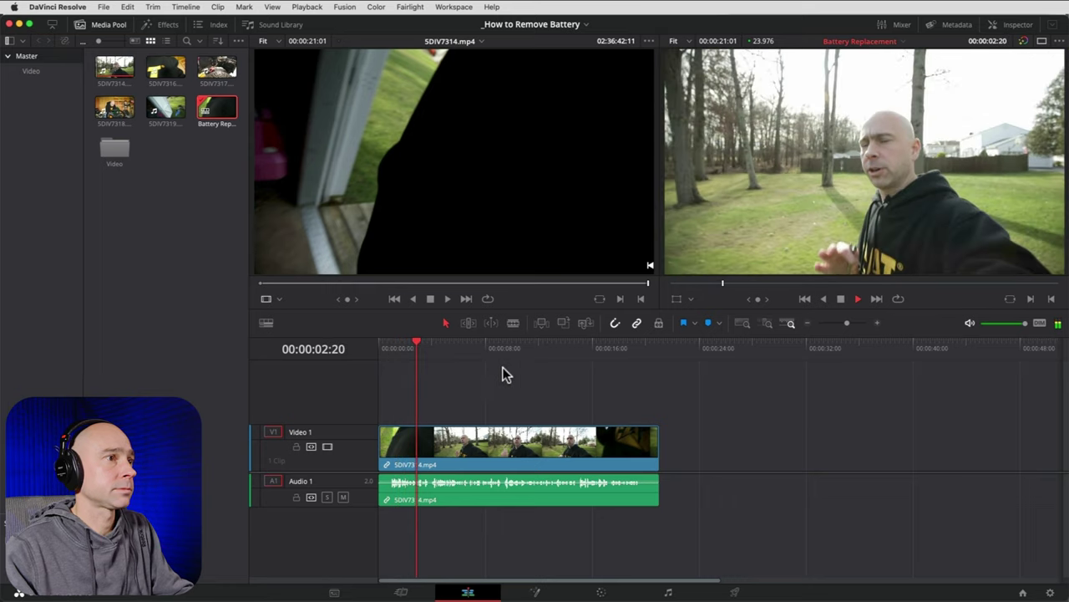
{"action": "key", "text": "space"}
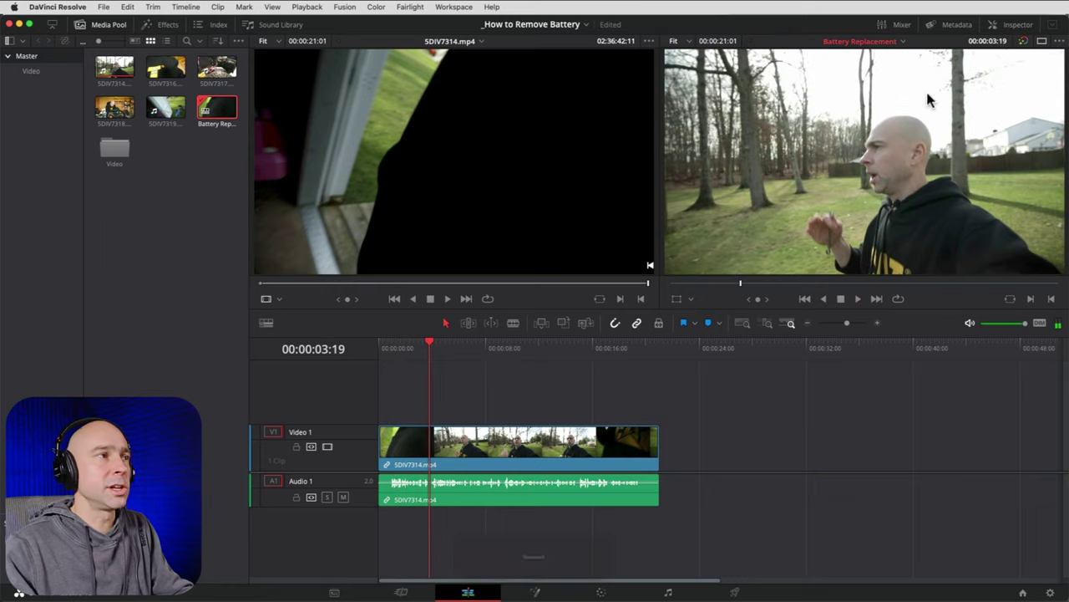
{"action": "left_click", "coordinate": [829, 159]}
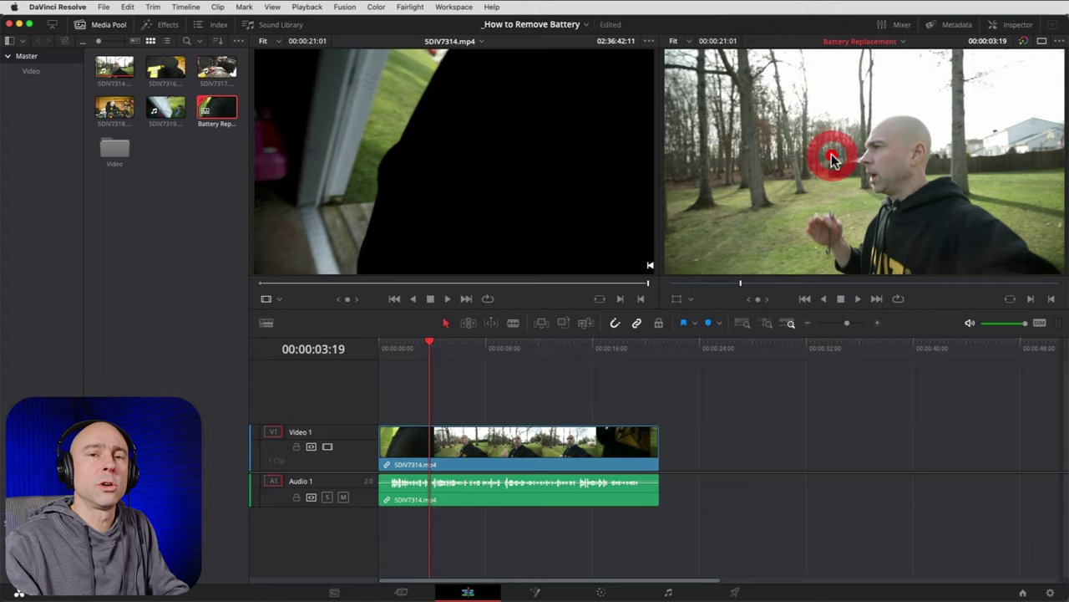
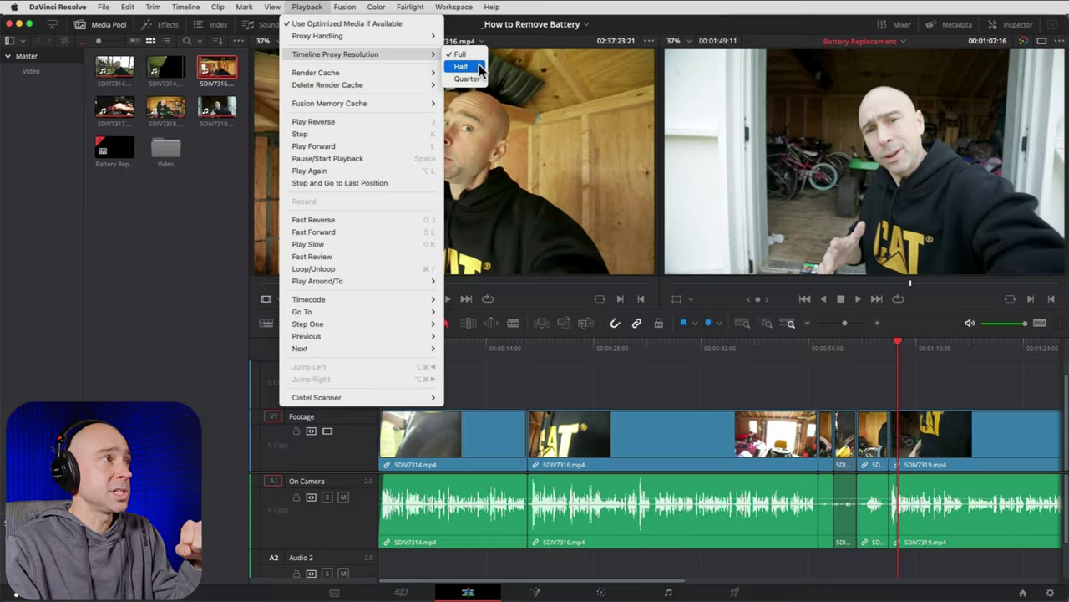
Set the timeline proxy resolution to Half, and lower it further to Quarter.
{"action": "left_click", "coordinate": [479, 67]}
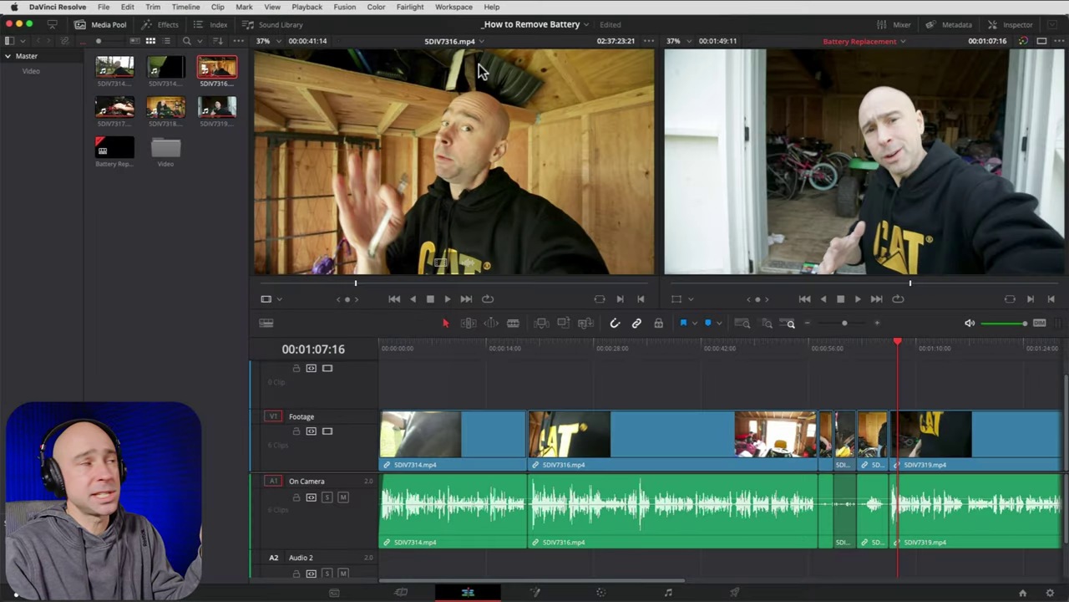
{"action": "left_click", "coordinate": [304, 8]}
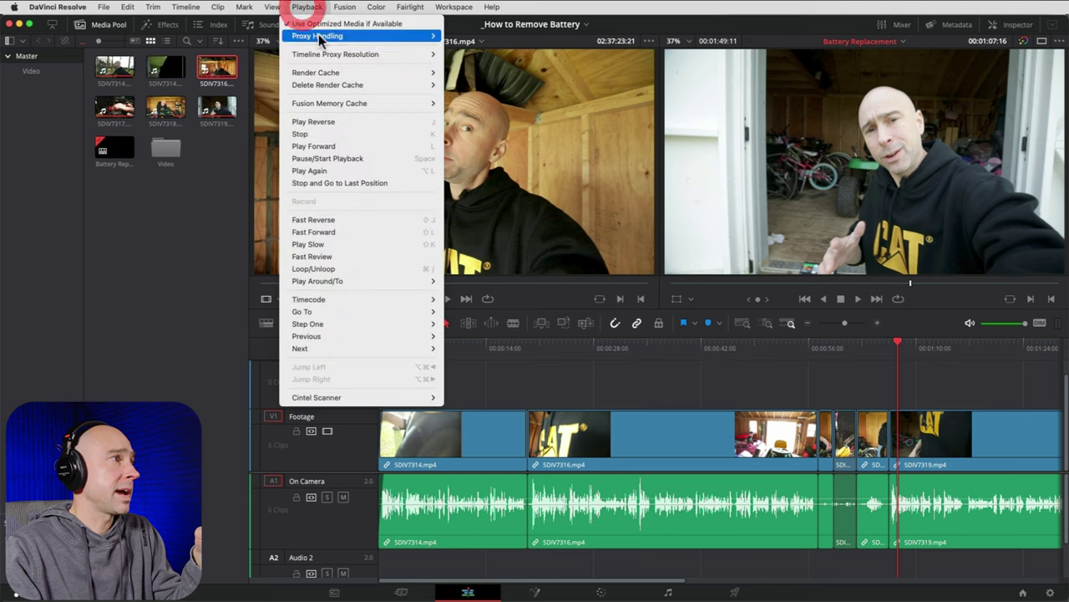
{"action": "mouse_move", "coordinate": [368, 54]}
{"action": "left_click", "coordinate": [462, 79]}
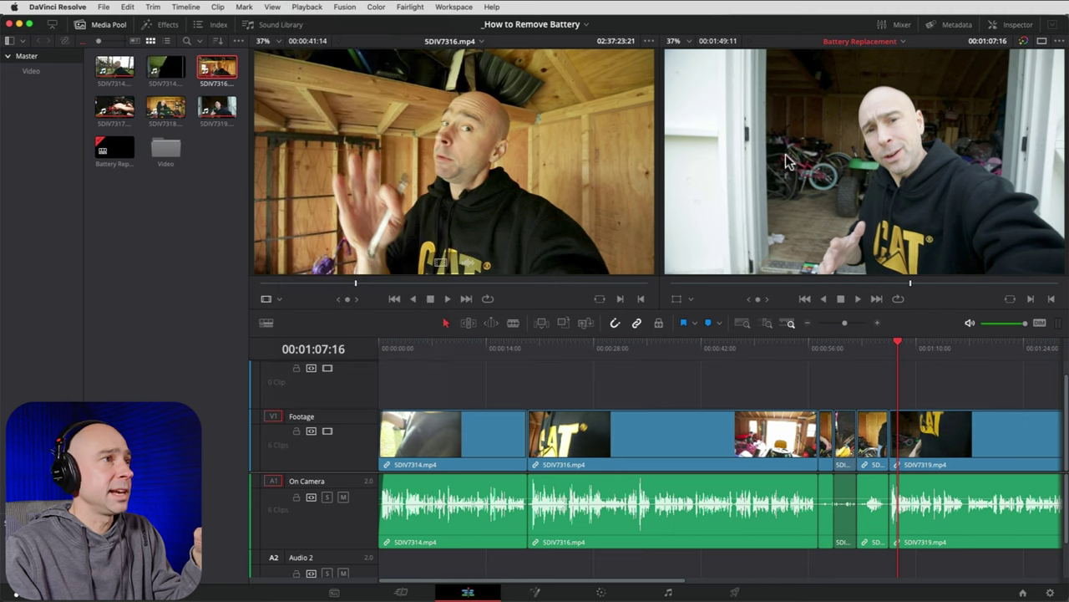
Move the playhead to 00:01:16:16 and examine the playback options for proxies and render cache.
{"action": "left_click", "coordinate": [967, 344]}
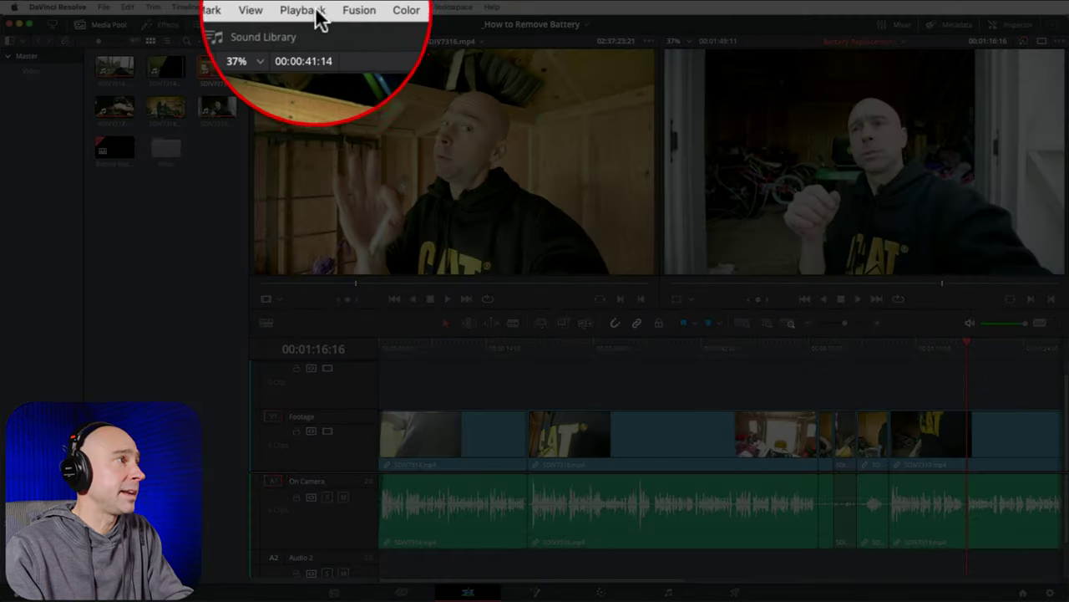
{"action": "left_click", "coordinate": [307, 8]}
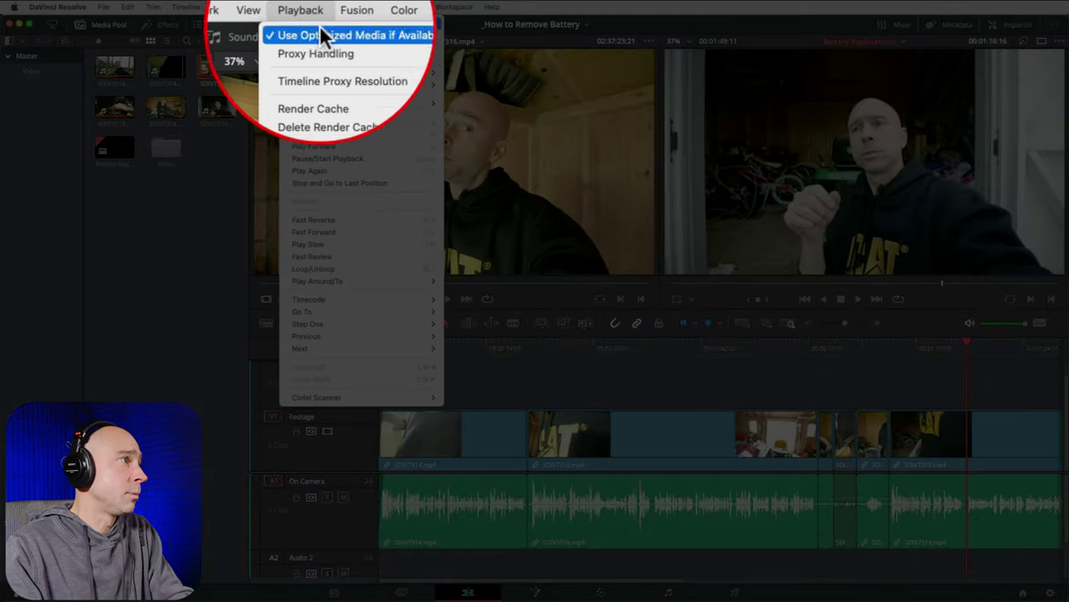
{"action": "mouse_move", "coordinate": [431, 73]}
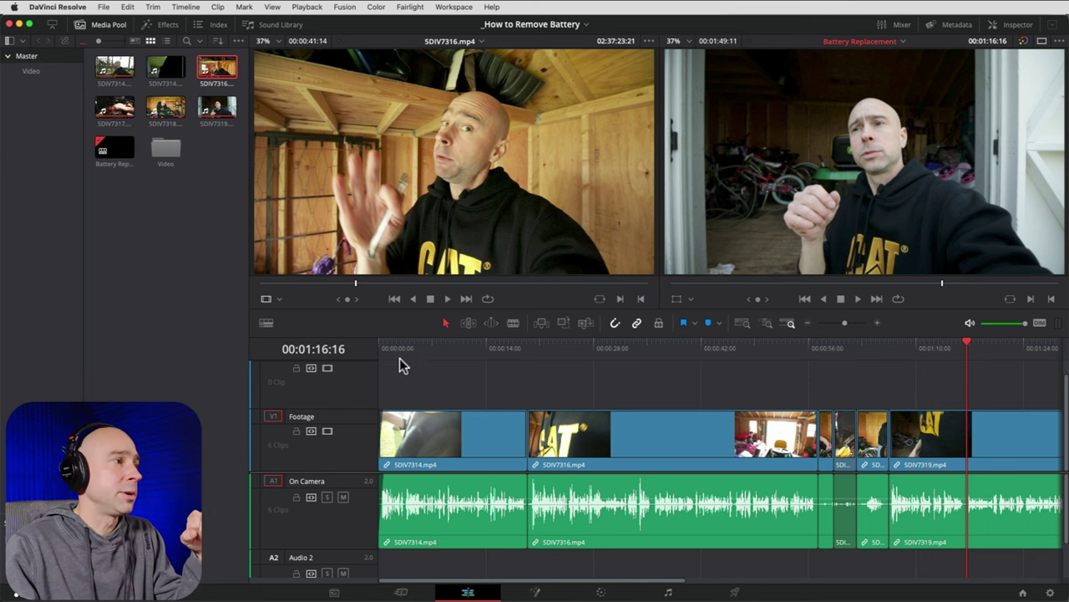
{"action": "left_click", "coordinate": [332, 312]}
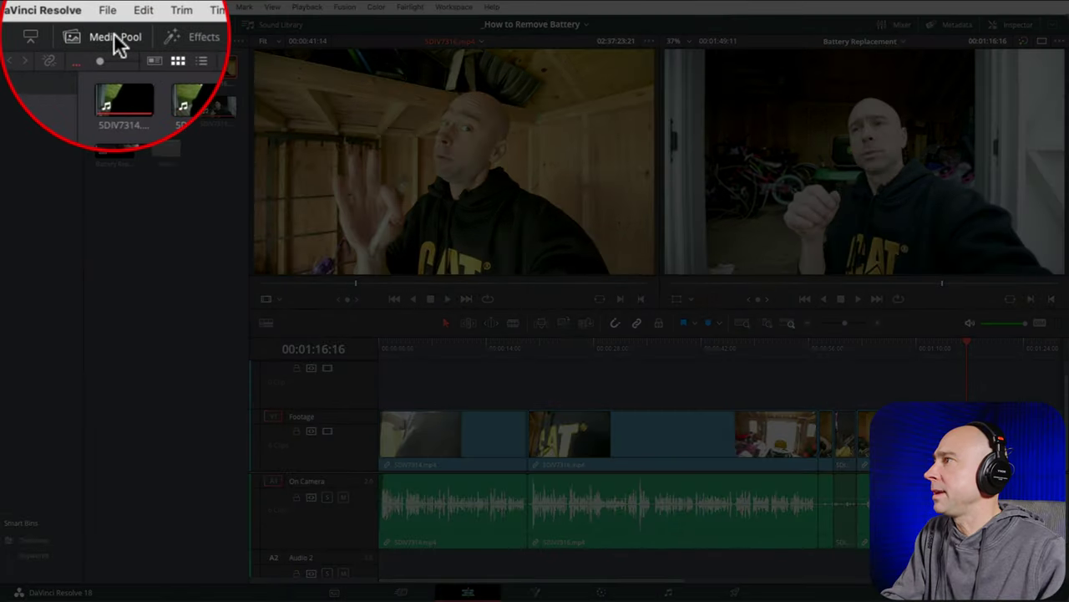
Hide the Media Pool and show the Video Transitions category of the effects library.
{"action": "left_click", "coordinate": [114, 34]}
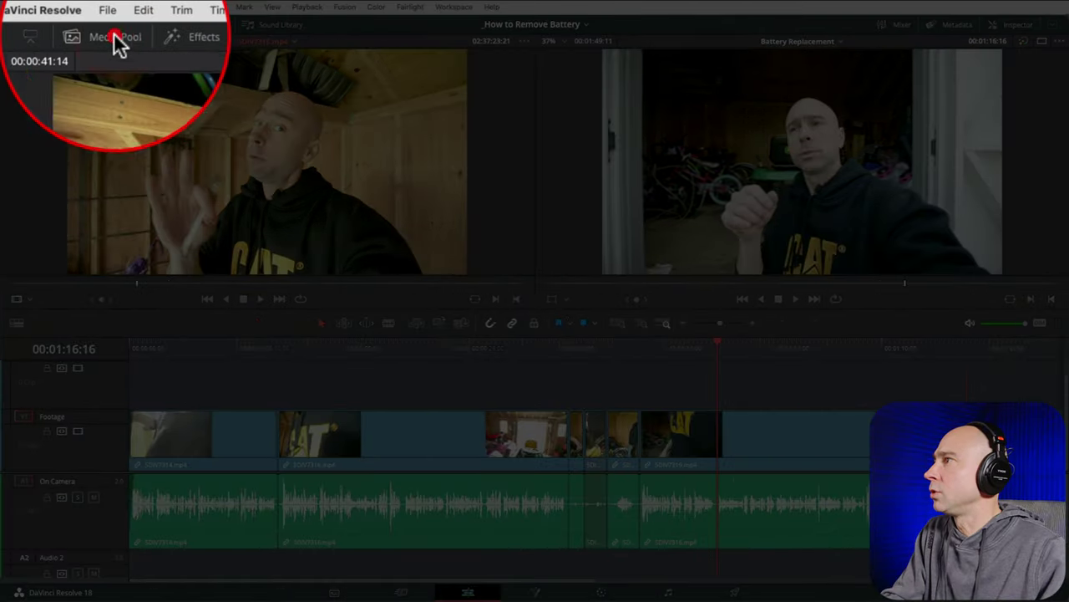
{"action": "left_click", "coordinate": [176, 37]}
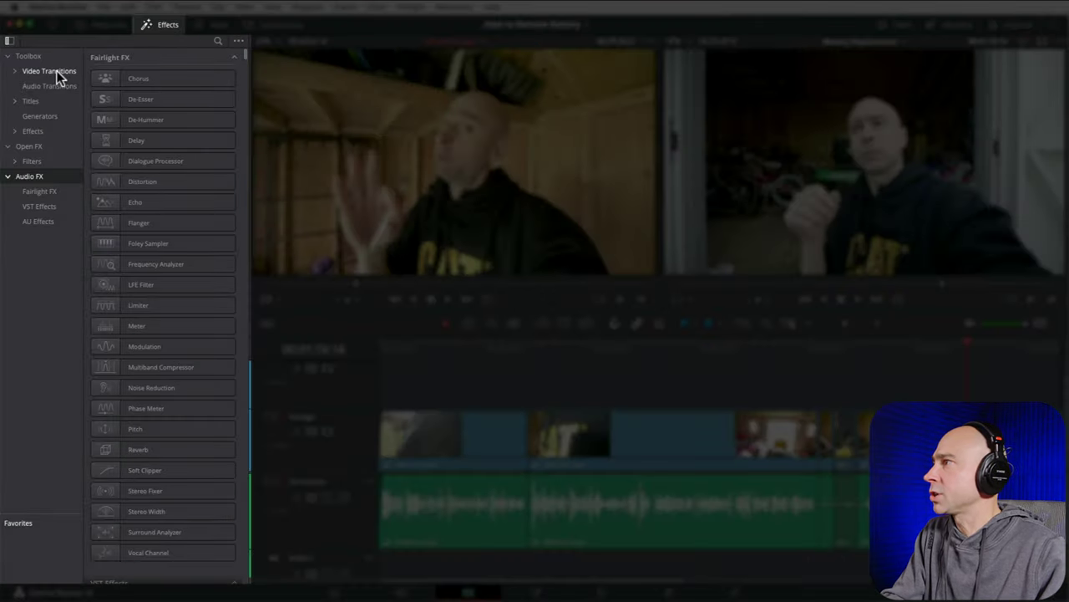
{"action": "left_click", "coordinate": [55, 73]}
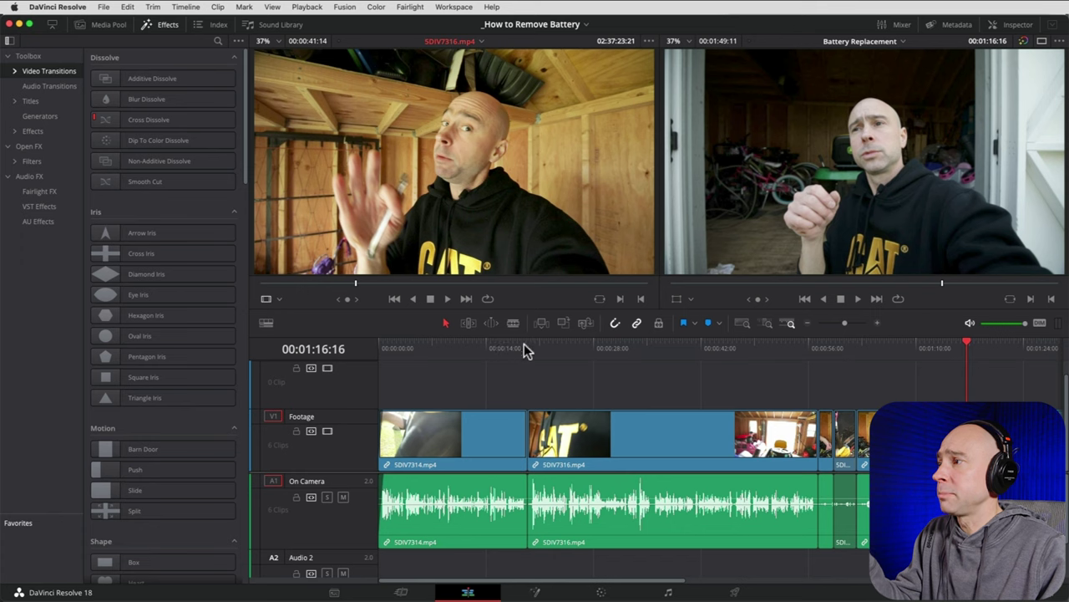
Place the playhead on the cut between the first two clips and preview the available video transitions, including the Fusion Transitions.
{"action": "left_click", "coordinate": [527, 346]}
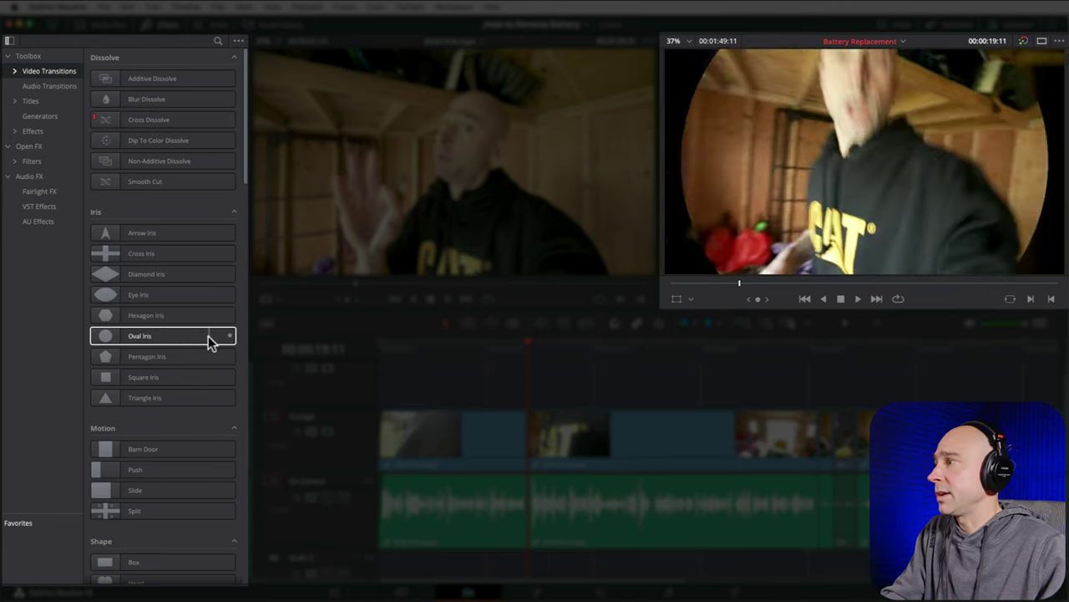
{"action": "scroll", "coordinate": [184, 347], "scroll_direction": "down", "scroll_amount": 5}
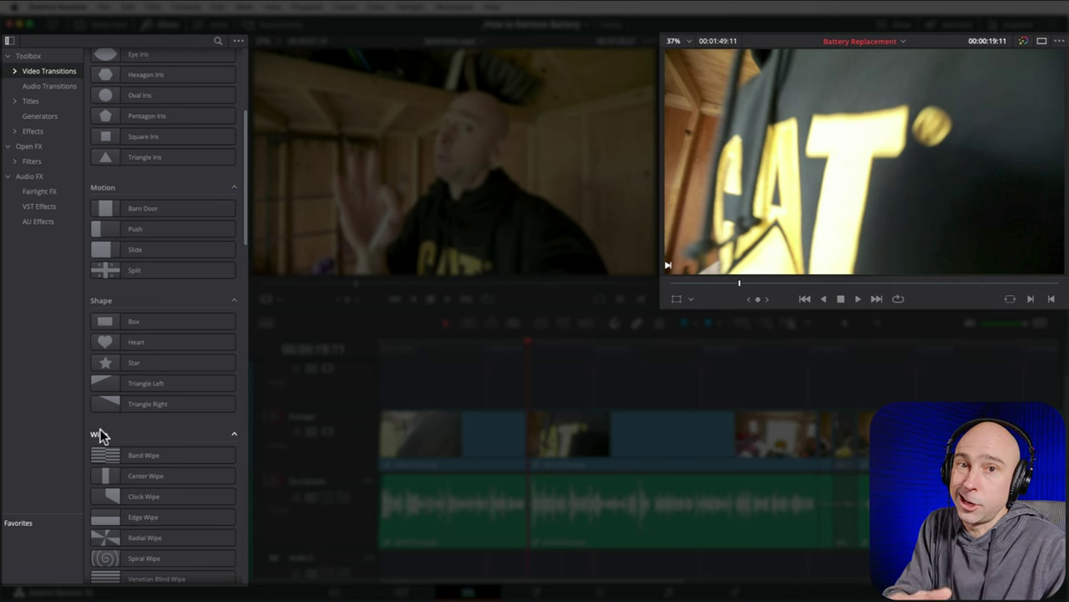
{"action": "scroll", "coordinate": [99, 432], "scroll_direction": "down", "scroll_amount": 5}
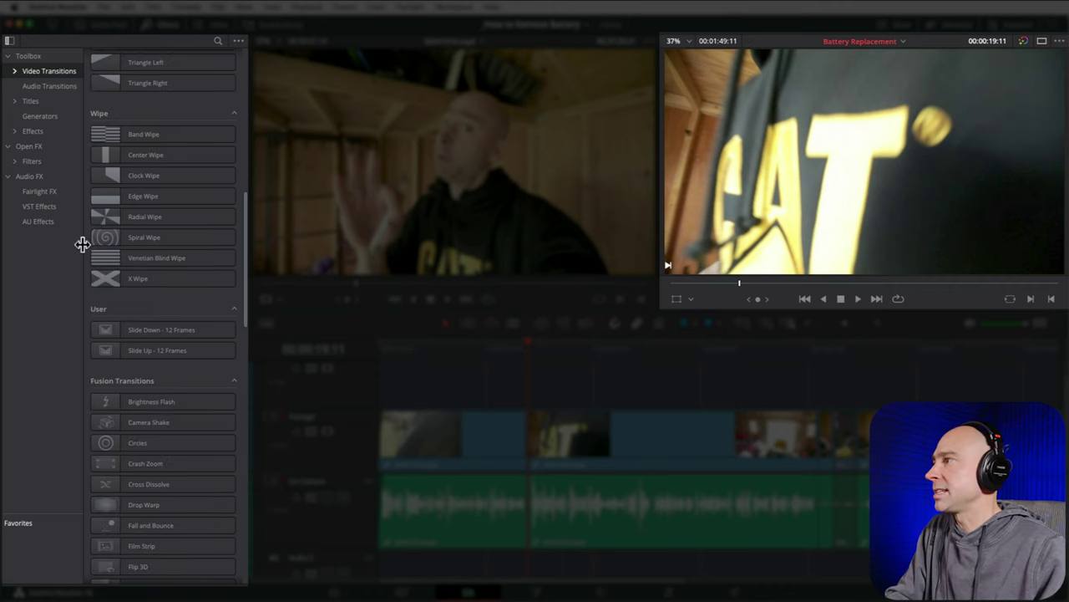
{"action": "scroll", "coordinate": [214, 281], "scroll_direction": "down", "scroll_amount": 4}
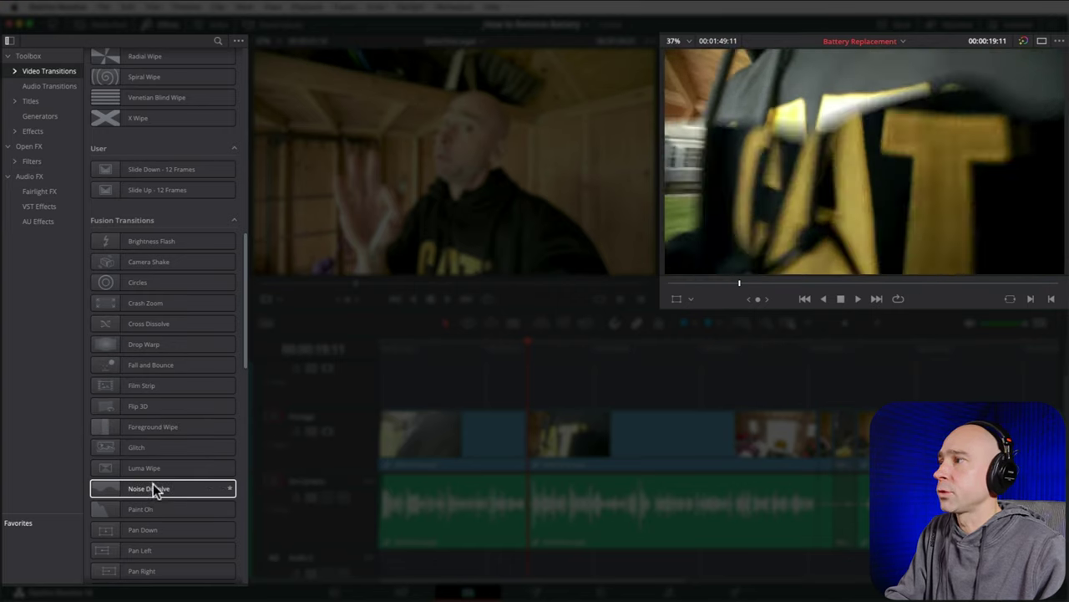
{"action": "scroll", "coordinate": [167, 453], "scroll_direction": "down", "scroll_amount": 4}
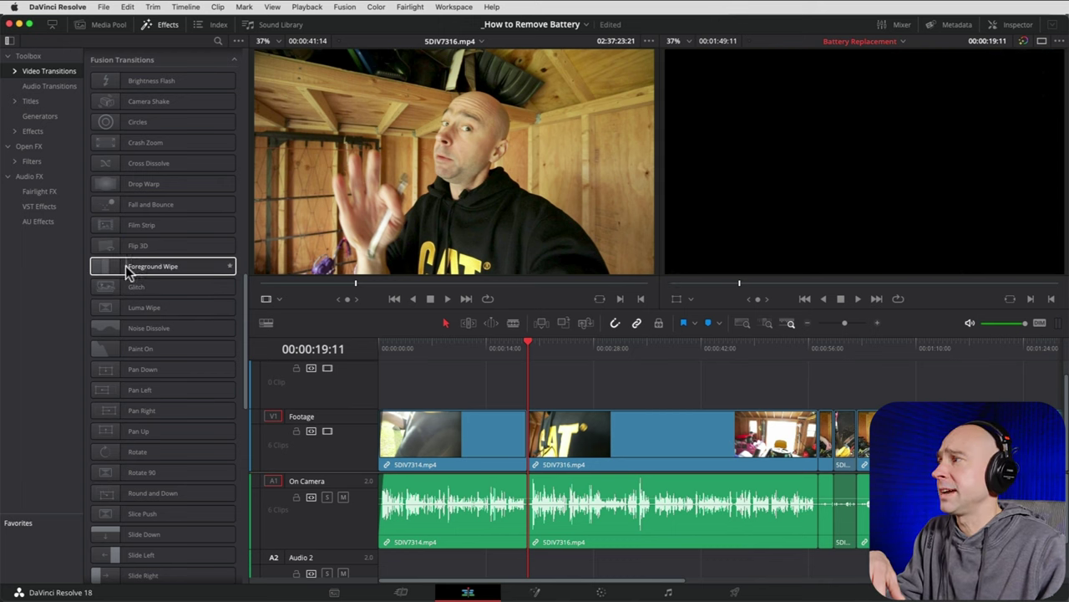
Apply the Foreground Wipe transition to the cut between 5DIV7314.mp4 and 5DIV7316.mp4.
{"action": "left_click", "coordinate": [106, 266]}
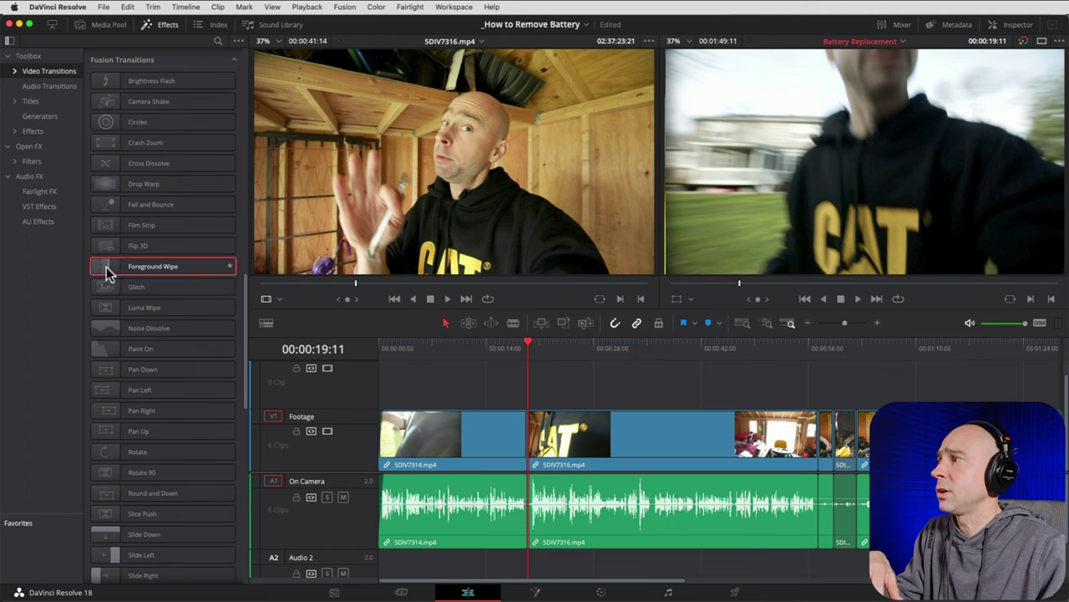
{"action": "left_click_drag", "start_coordinate": [107, 267], "coordinate": [529, 448]}
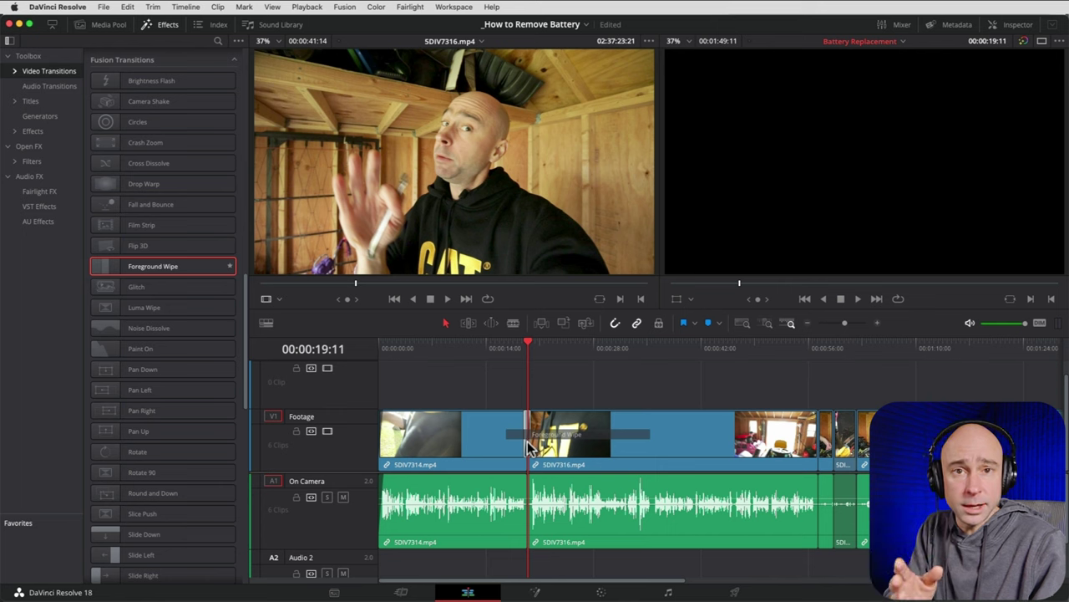
{"action": "left_click_drag", "start_coordinate": [527, 441], "coordinate": [528, 441]}
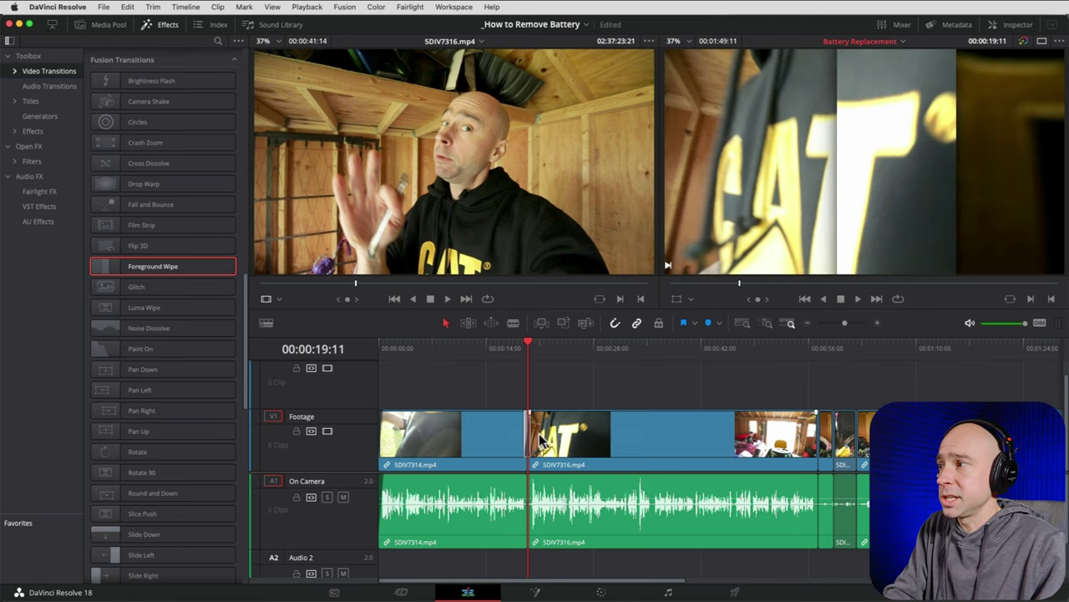
{"action": "left_click", "coordinate": [877, 323]}
{"action": "left_click", "coordinate": [877, 325]}
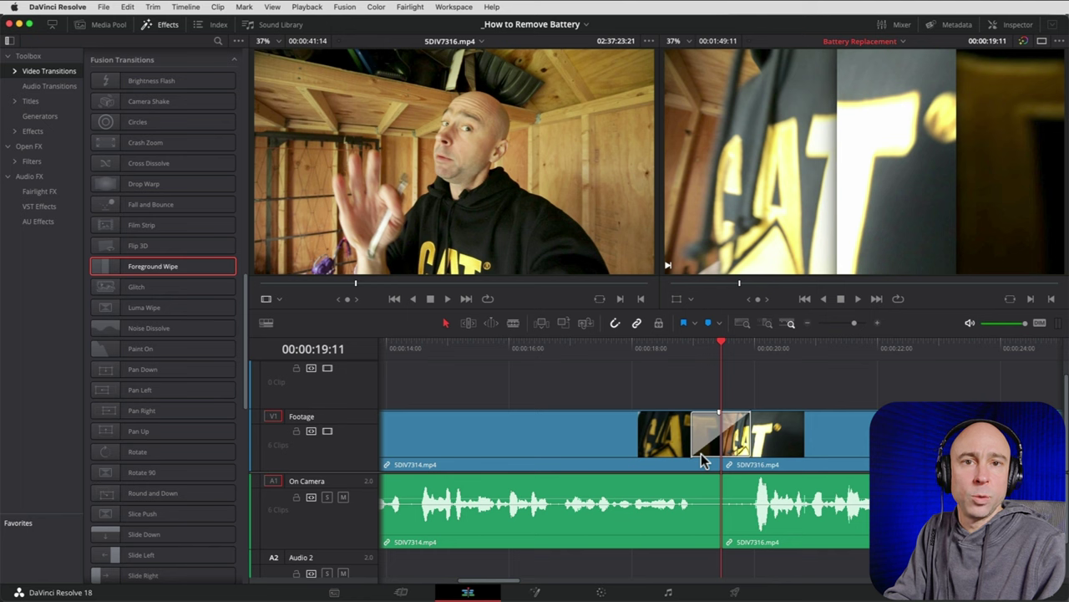
Play through the Foreground Wipe from 00:00:18:11 and lengthen the transition slightly.
{"action": "left_click", "coordinate": [660, 349]}
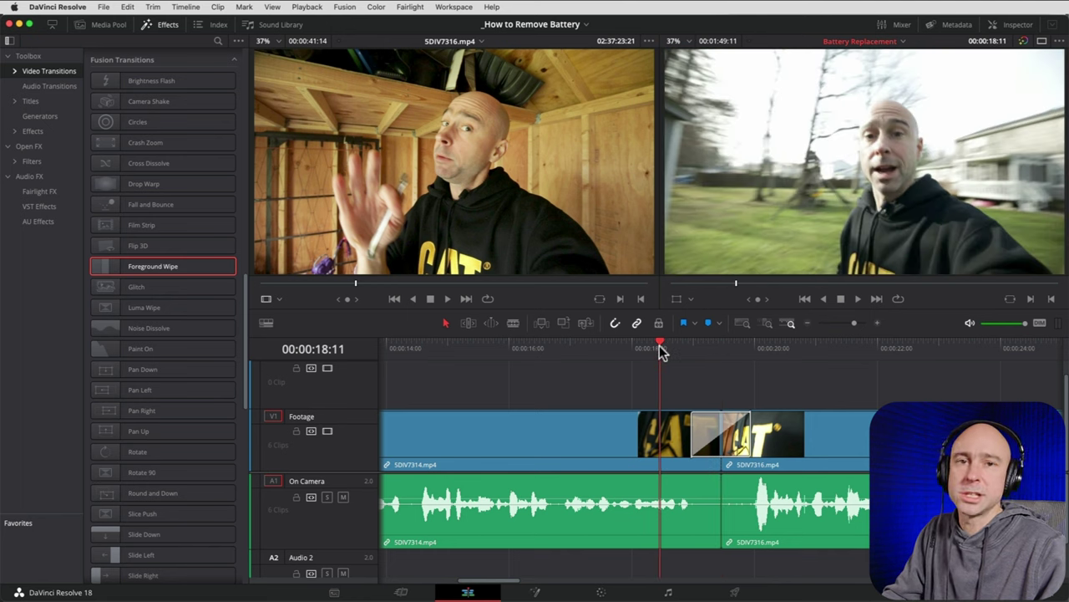
{"action": "key", "text": "space"}
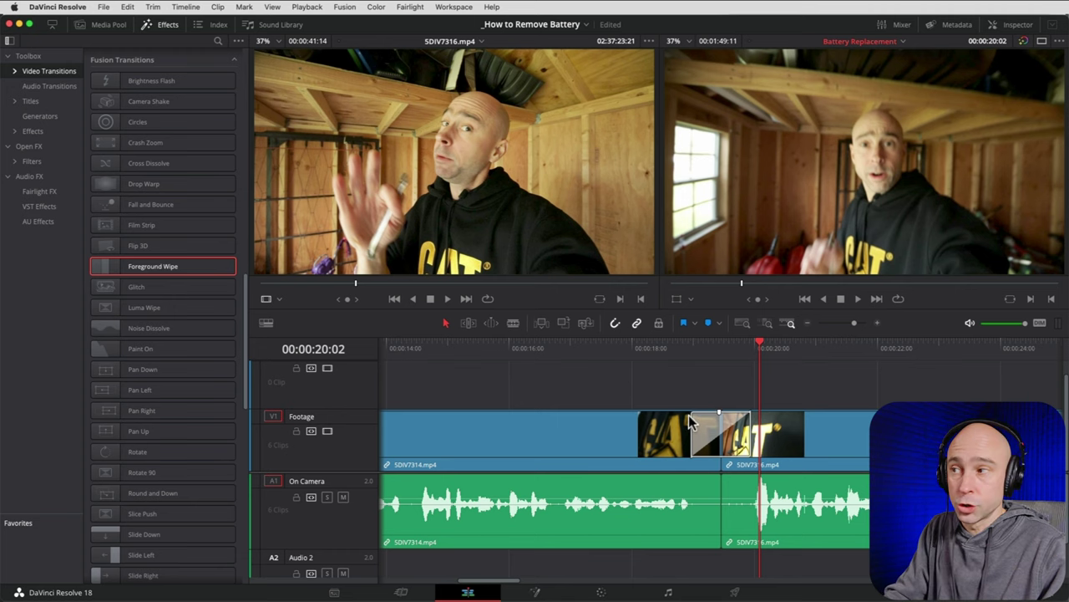
{"action": "mouse_move", "coordinate": [692, 430]}
{"action": "left_mouse_down"}
{"action": "mouse_move", "coordinate": [641, 434]}
{"action": "mouse_move", "coordinate": [716, 437]}
{"action": "mouse_move", "coordinate": [681, 436]}
{"action": "left_mouse_up"}
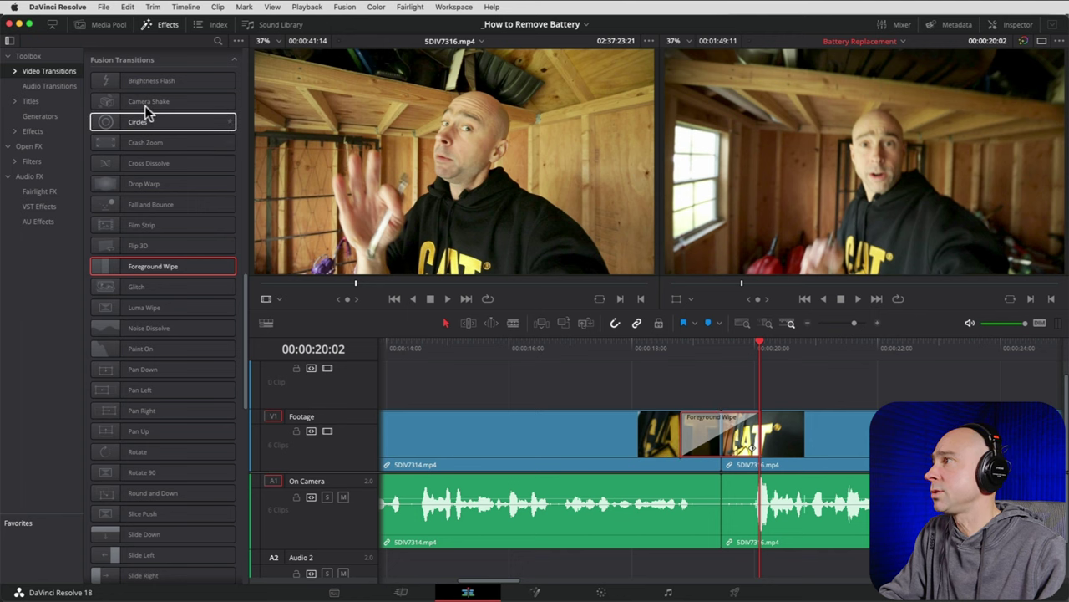
Replace the Foreground Wipe with the Camera Shake transition and play through it from 00:00:18:04.
{"action": "left_click_drag", "start_coordinate": [120, 107], "coordinate": [699, 436]}
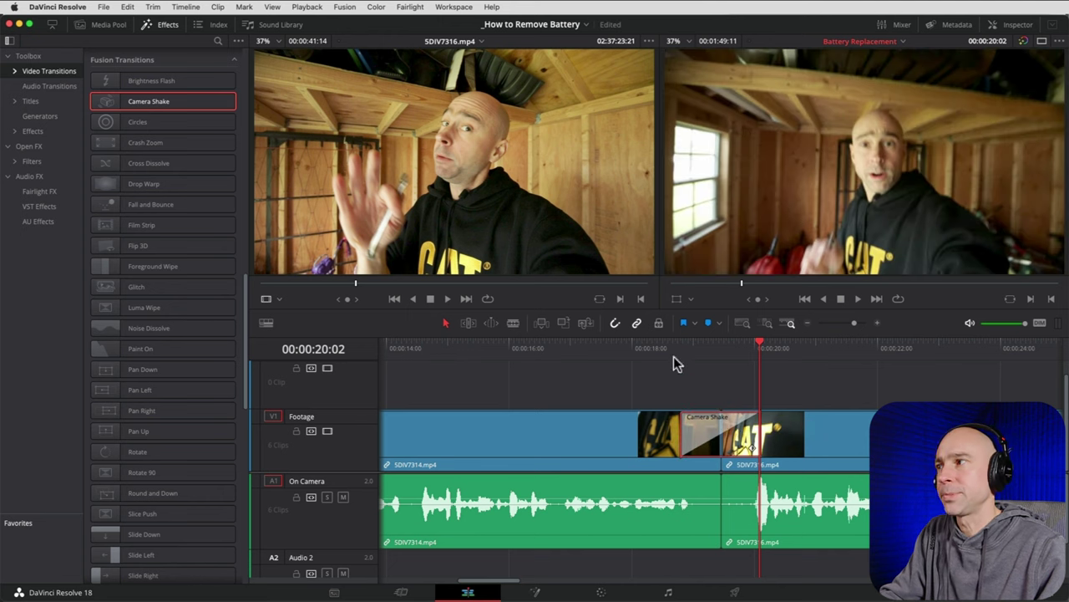
{"action": "left_click", "coordinate": [641, 347]}
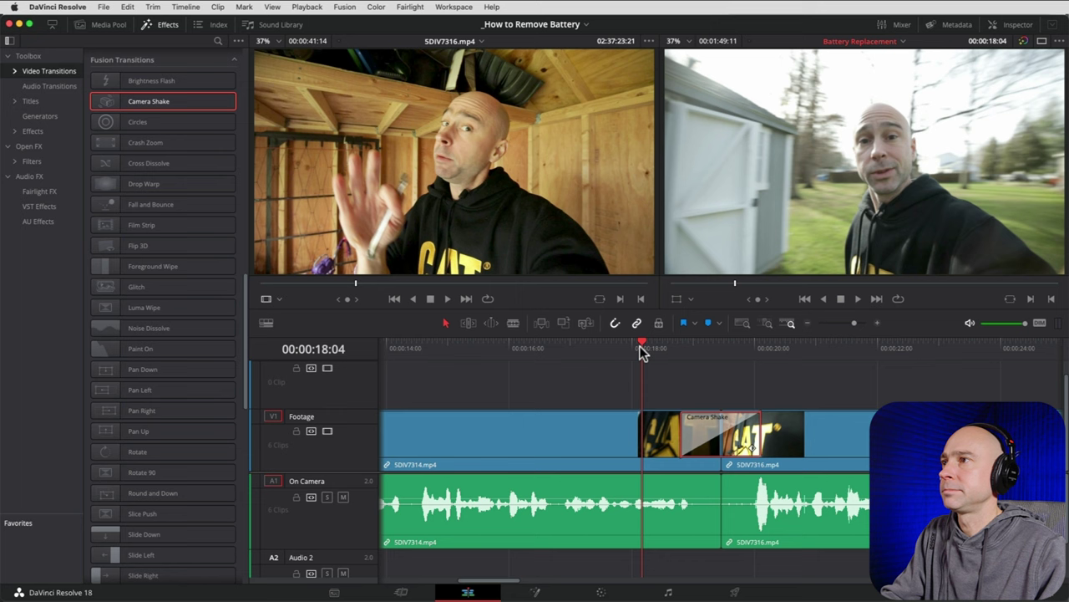
{"action": "key", "text": "space"}
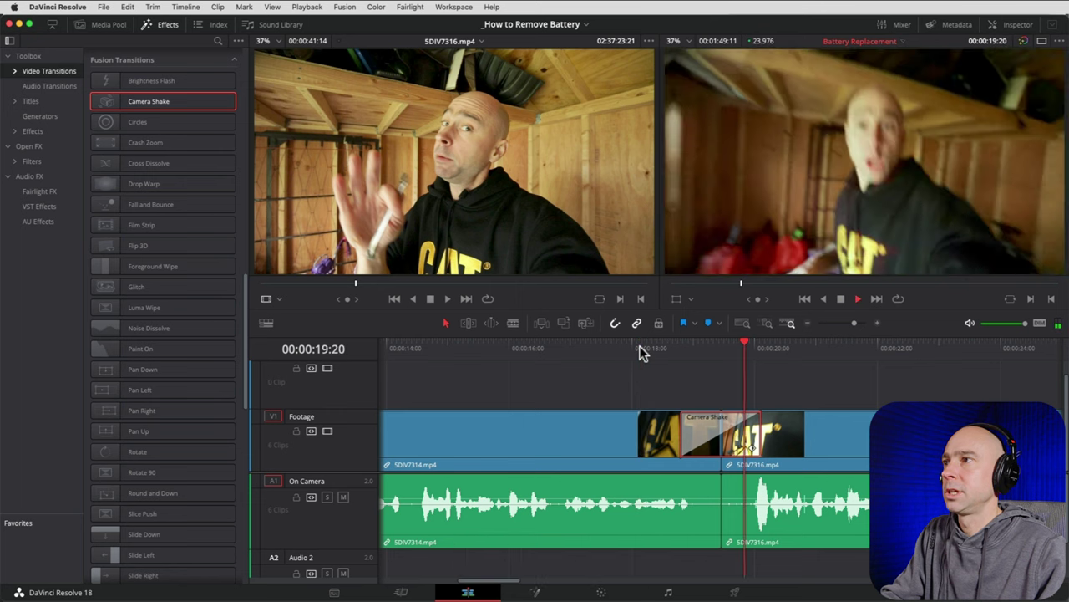
{"action": "key", "text": "space"}
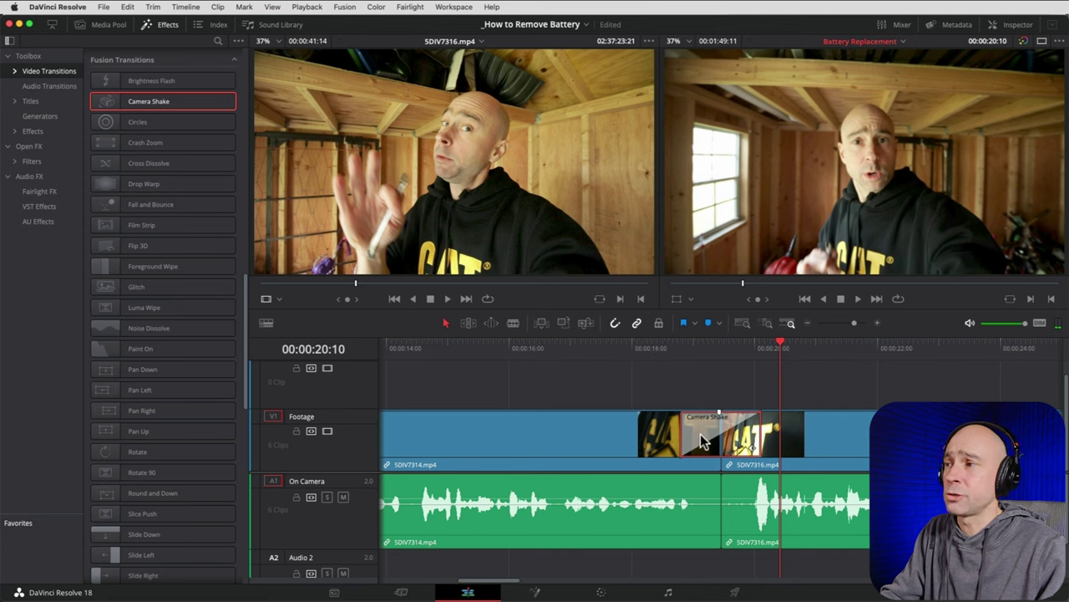
Move the 5DIV7319.mp4 clip further along the timeline, leaving a gap, and place a copy of 5DIV7318.mp4 directly before it.
{"action": "left_click", "coordinate": [807, 326]}
{"action": "left_click", "coordinate": [807, 325]}
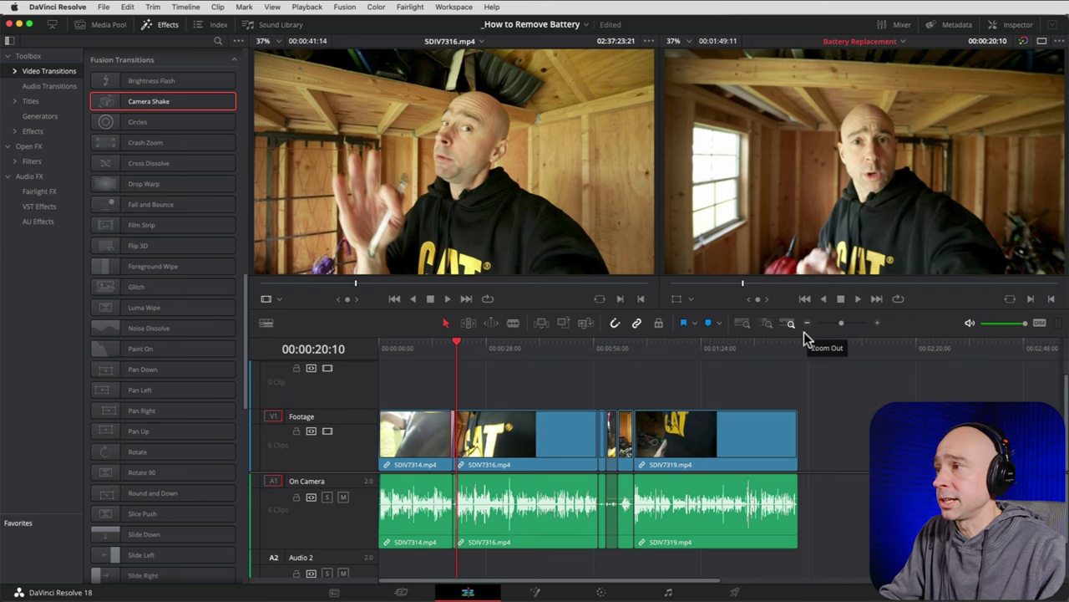
{"action": "left_click_drag", "start_coordinate": [761, 426], "coordinate": [924, 428]}
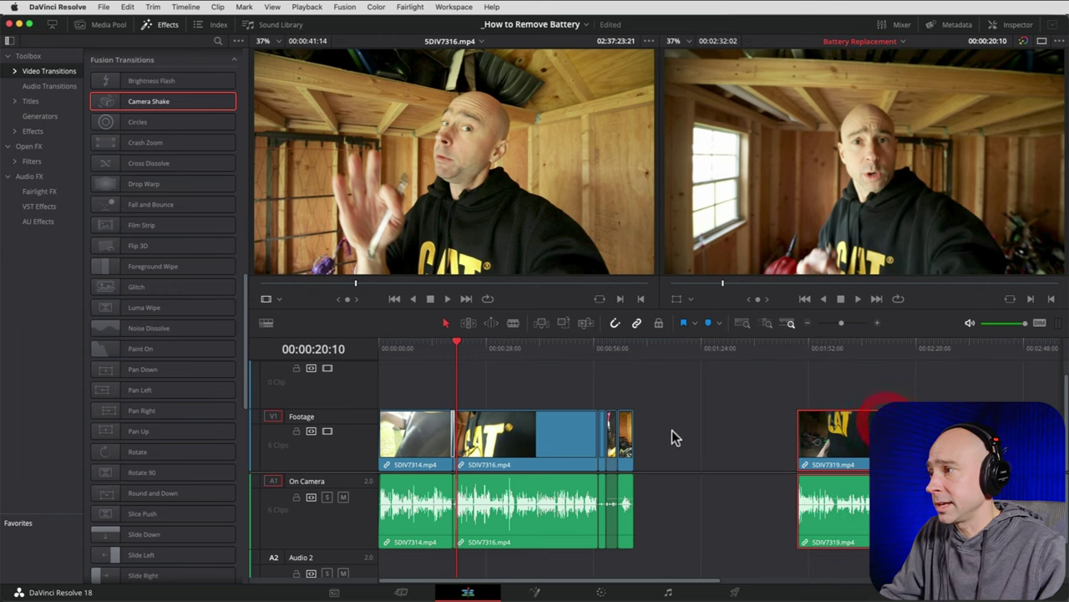
{"action": "left_click", "coordinate": [628, 447]}
{"action": "left_click_drag", "start_coordinate": [629, 448], "coordinate": [675, 443]}
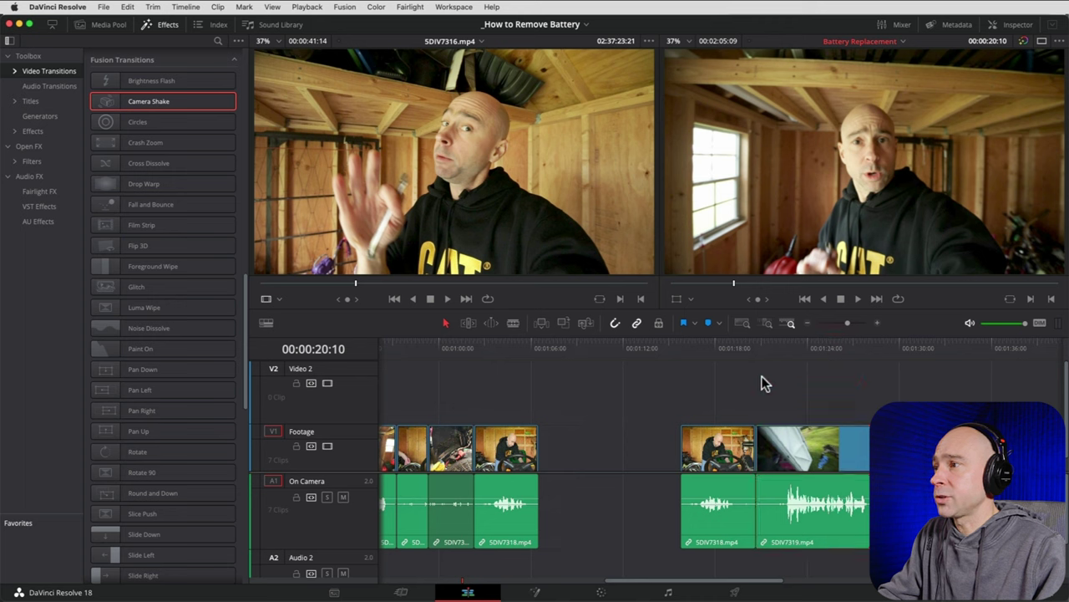
Try to add the Pan Down transition to the cut between the copied 5DIV7318.mp4 clip and 5DIV7319.mp4.
{"action": "left_click", "coordinate": [757, 346]}
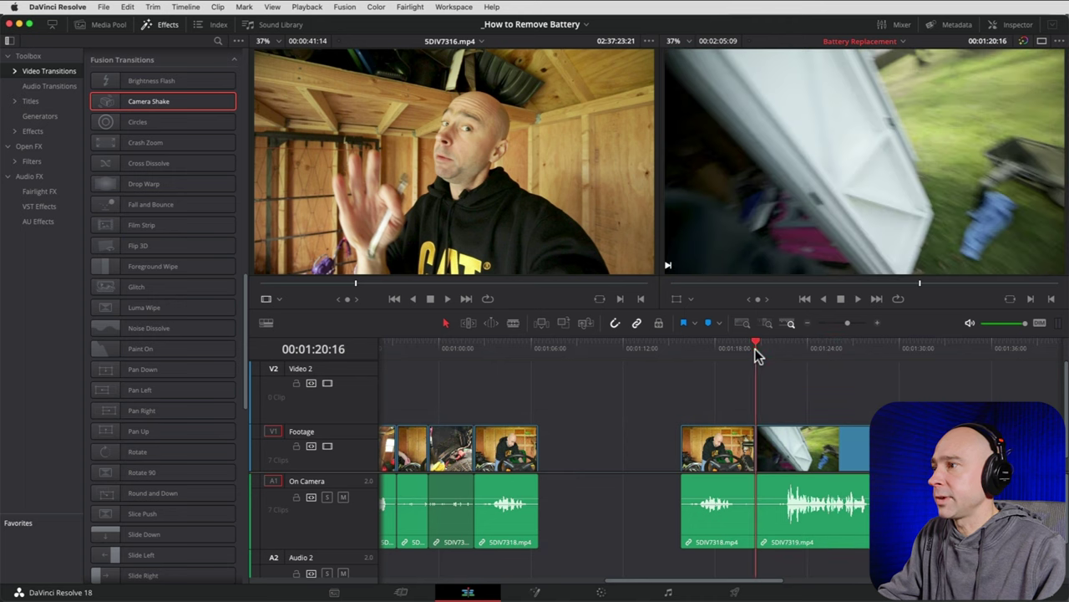
{"action": "left_click", "coordinate": [866, 346]}
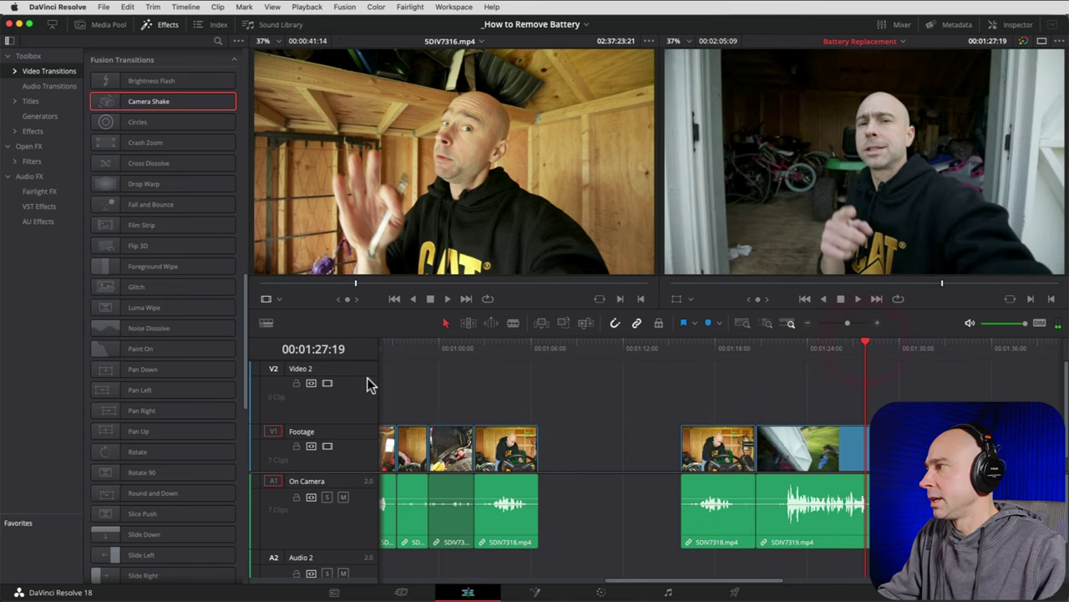
{"action": "left_click_drag", "start_coordinate": [112, 370], "coordinate": [656, 385]}
{"action": "mouse_move", "coordinate": [762, 438]}
{"action": "left_mouse_down"}
{"action": "mouse_move", "coordinate": [756, 454]}
{"action": "mouse_move", "coordinate": [761, 446]}
{"action": "left_mouse_up"}
{"action": "left_click_drag", "start_coordinate": [164, 374], "coordinate": [771, 449]}
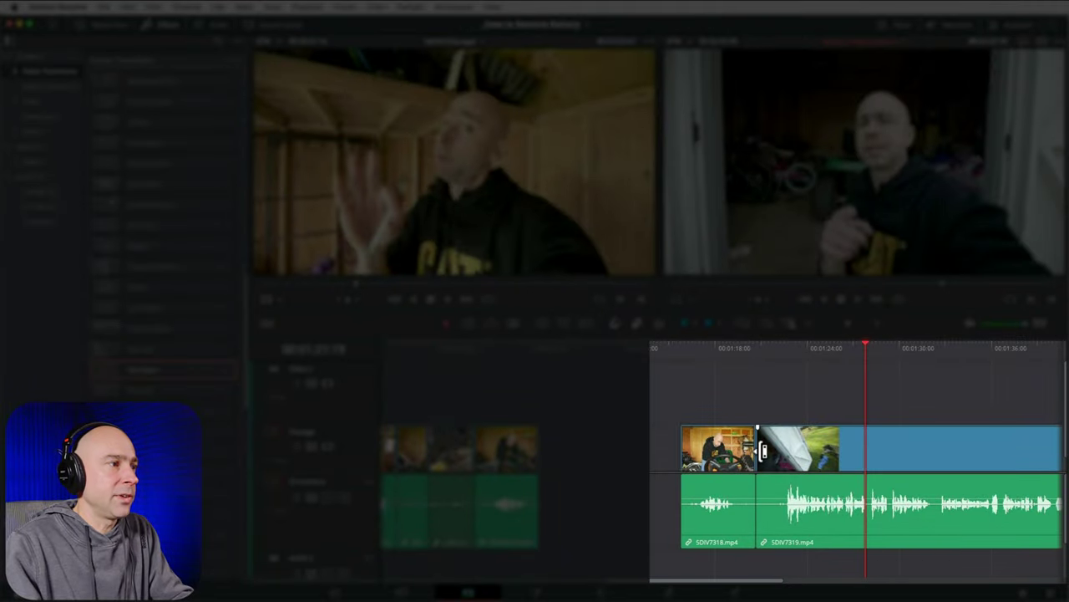
Trim the adjoining ends of the copied 5DIV7318.mp4 and 5DIV7319.mp4 clips, and add the Pan Down transition between them.
{"action": "mouse_move", "coordinate": [762, 452]}
{"action": "left_mouse_down"}
{"action": "mouse_move", "coordinate": [740, 446]}
{"action": "mouse_move", "coordinate": [751, 451]}
{"action": "left_mouse_up"}
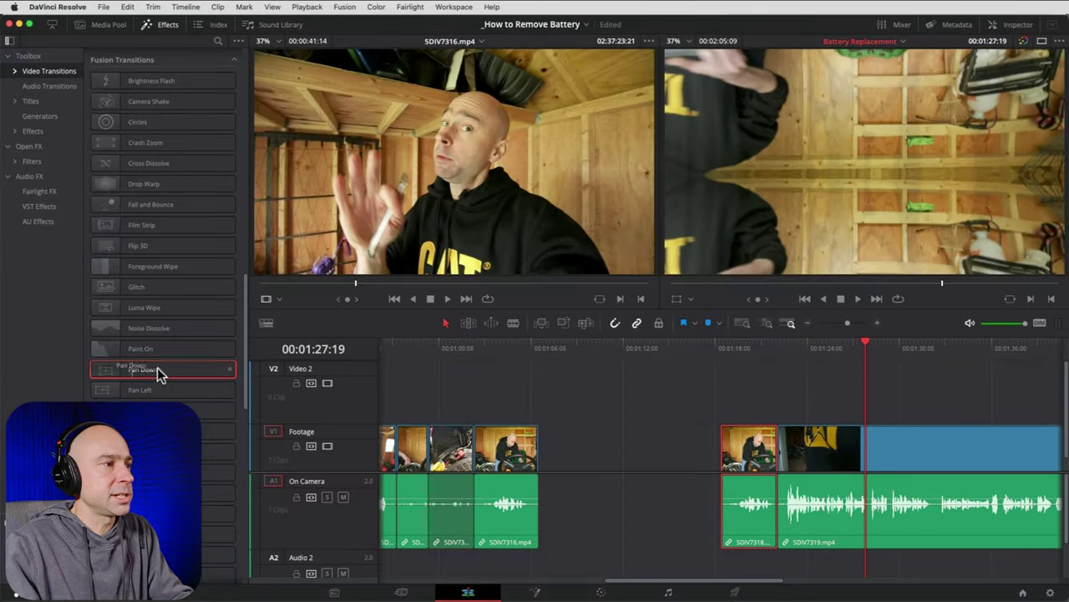
{"action": "left_click_drag", "start_coordinate": [157, 368], "coordinate": [761, 447]}
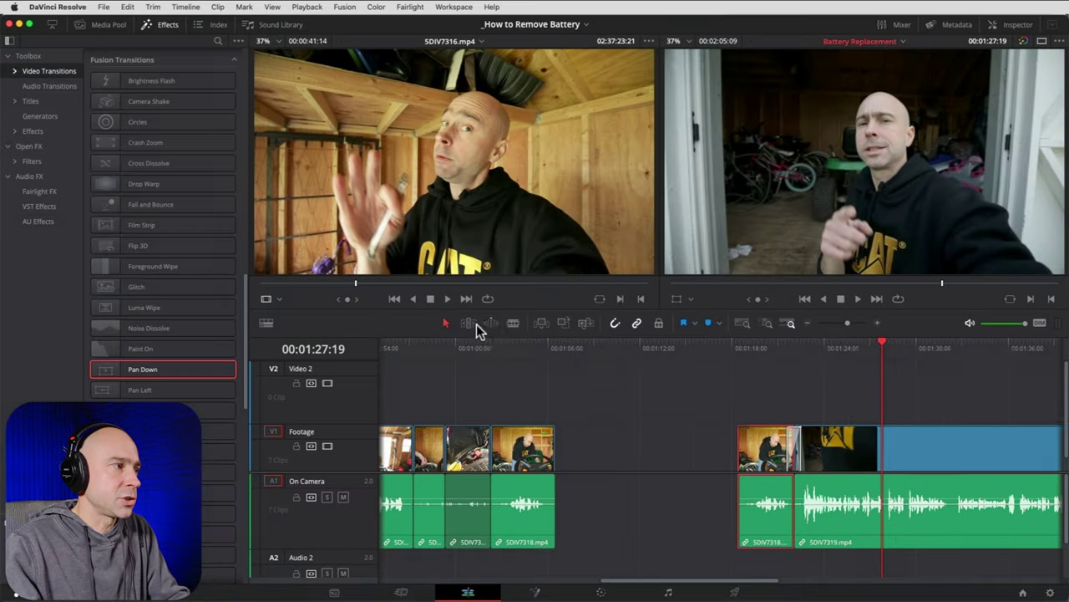
In Trim Edit mode, check the spare footage of the copied 5DIV7318.mp4 and 5DIV7319.mp4 clips around the Pan Down transition.
{"action": "left_click", "coordinate": [648, 493]}
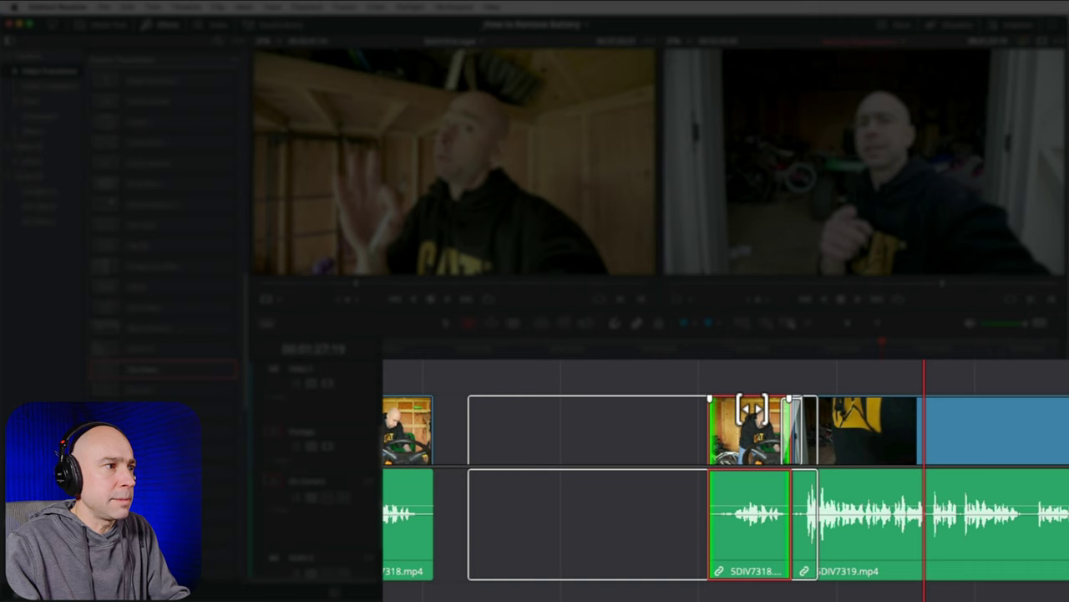
{"action": "left_click_drag", "start_coordinate": [751, 410], "coordinate": [754, 409]}
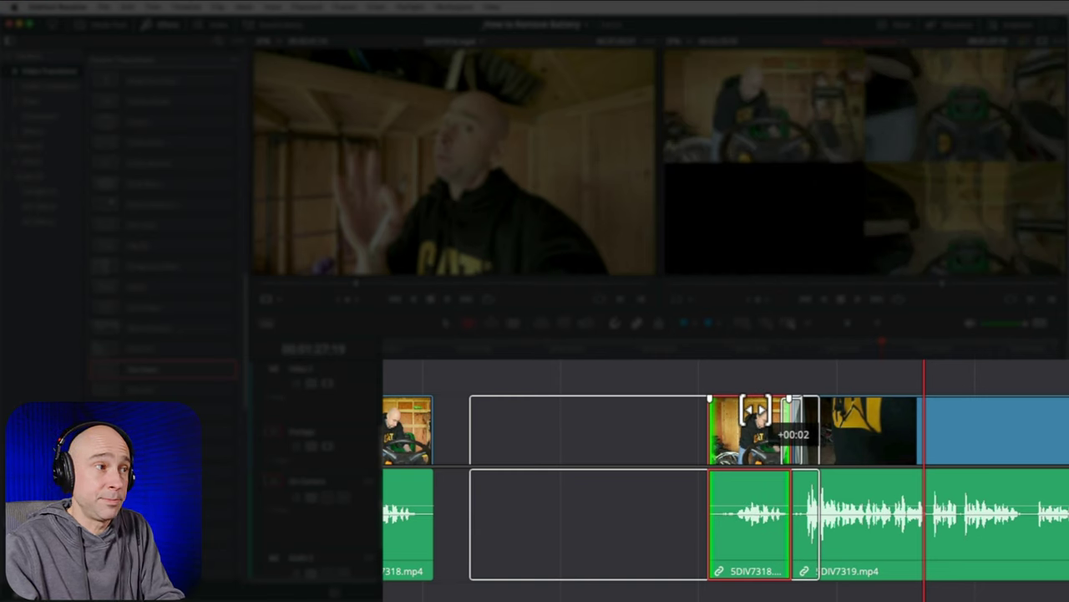
{"action": "left_click_drag", "start_coordinate": [754, 409], "coordinate": [754, 409]}
{"action": "left_click", "coordinate": [856, 410]}
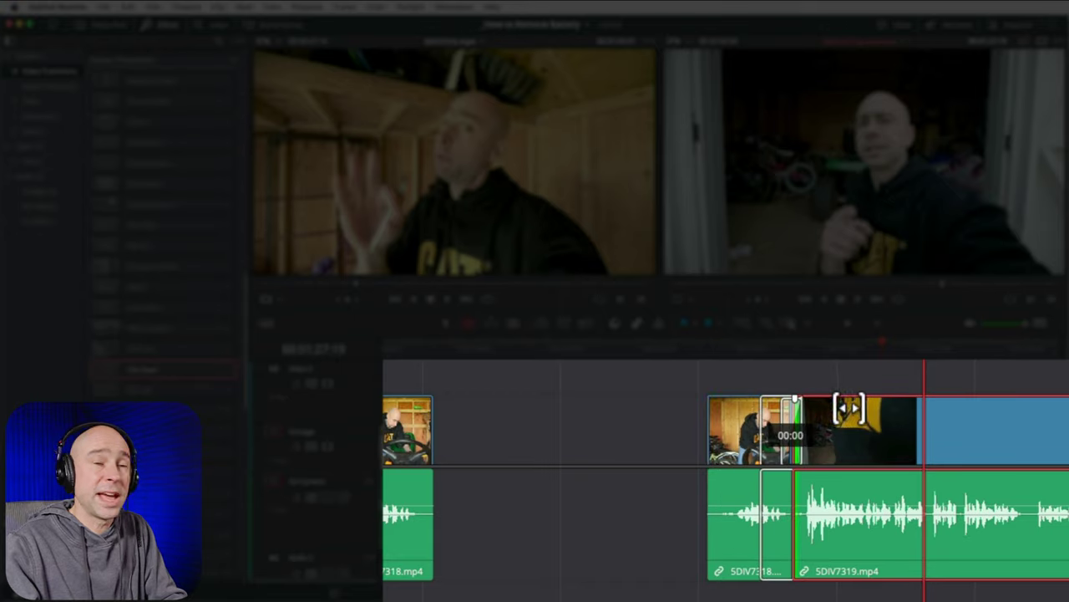
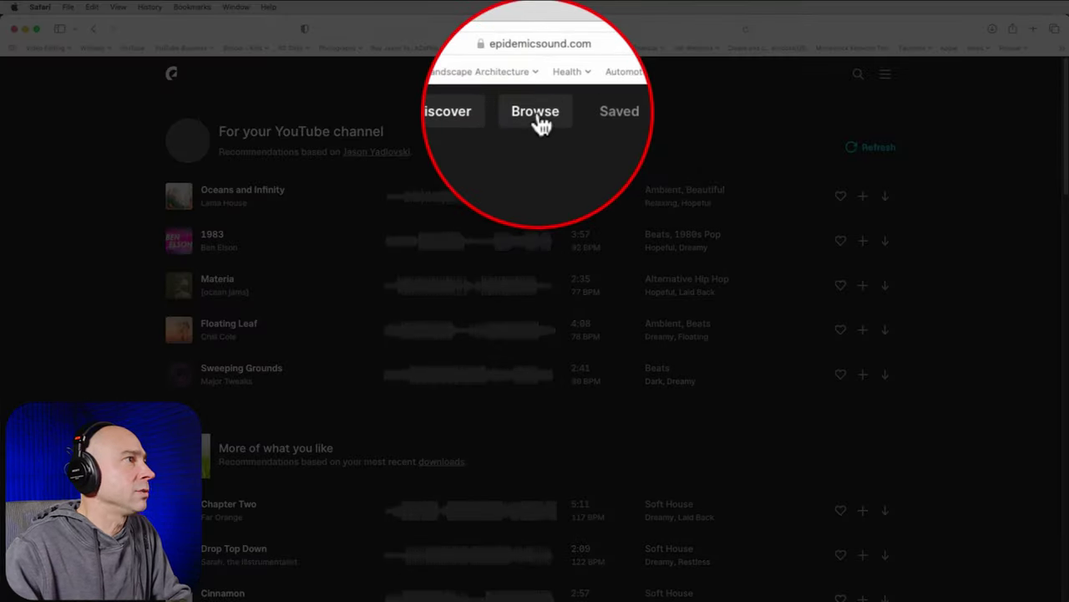
Browse the sound effects on the Epidemic Sound website and open the Whoosh category's list.
{"action": "left_click", "coordinate": [538, 77]}
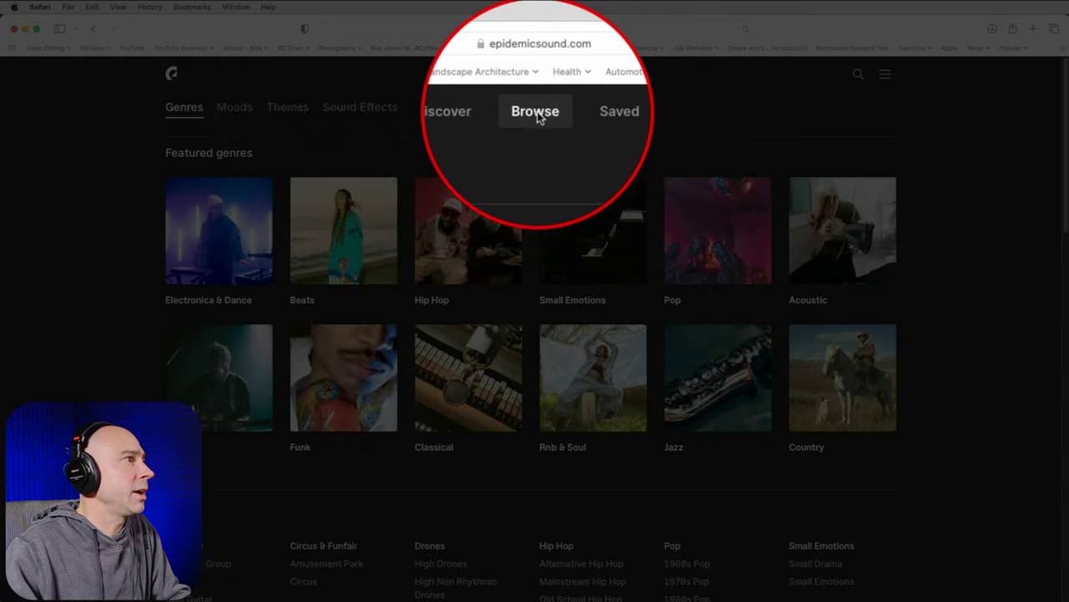
{"action": "left_click", "coordinate": [380, 110]}
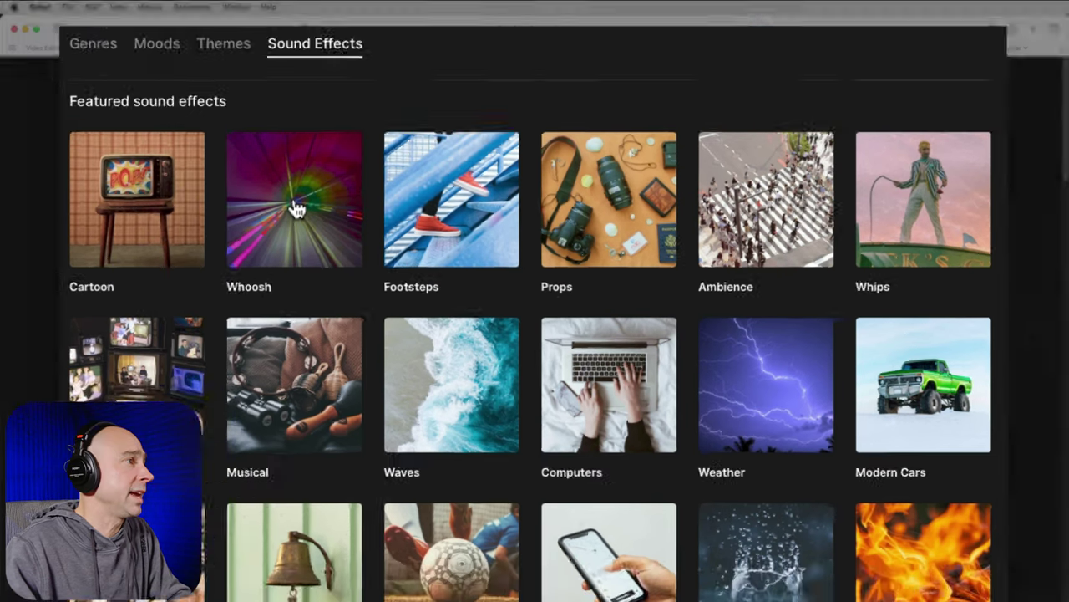
{"action": "left_click", "coordinate": [267, 208]}
{"action": "scroll", "coordinate": [345, 215], "scroll_direction": "down", "scroll_amount": 5}
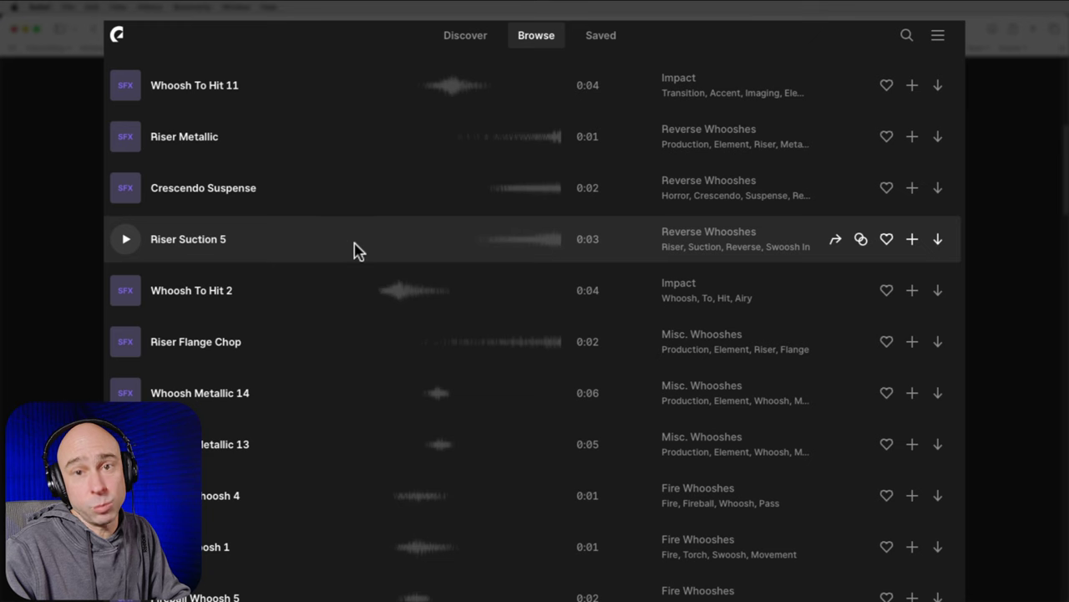
{"action": "scroll", "coordinate": [355, 259], "scroll_direction": "up", "scroll_amount": 4}
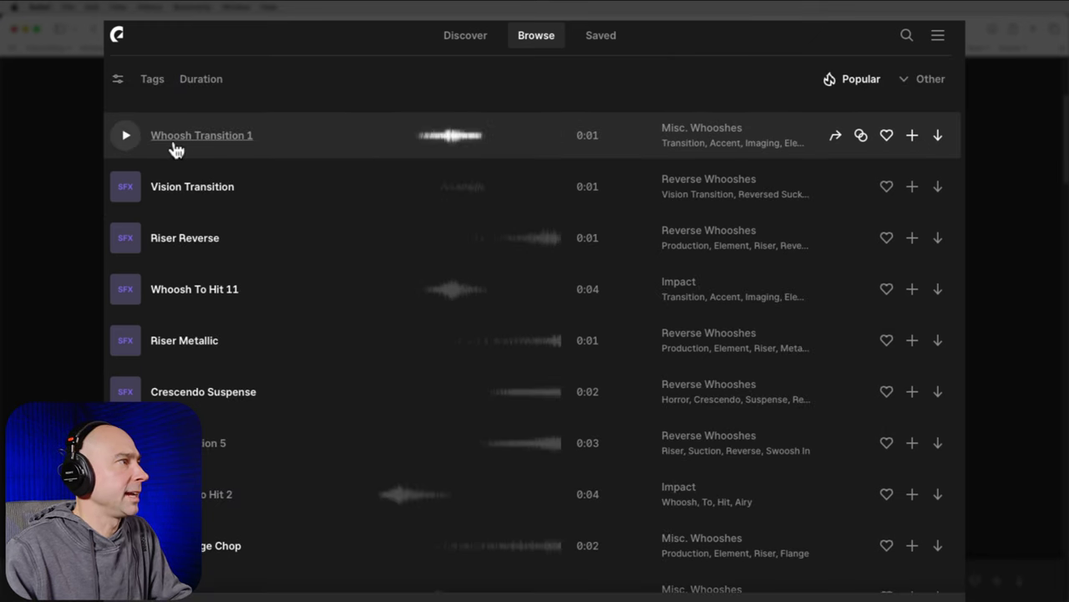
Download the Whoosh Transition 1 sound effect as an MP3 file.
{"action": "left_click", "coordinate": [937, 136]}
{"action": "left_click", "coordinate": [377, 339]}
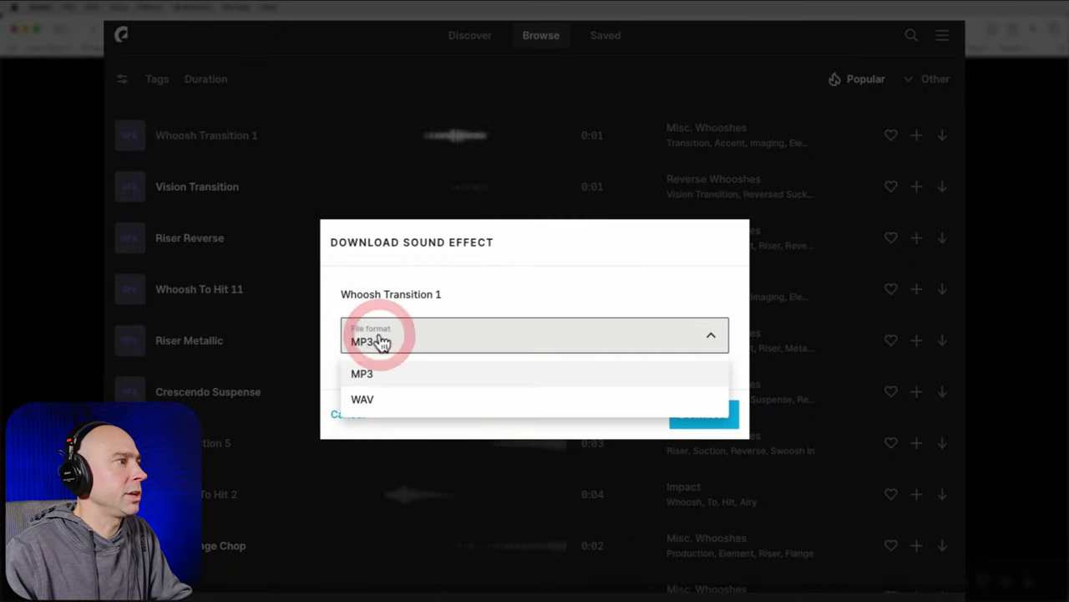
{"action": "left_click", "coordinate": [627, 284]}
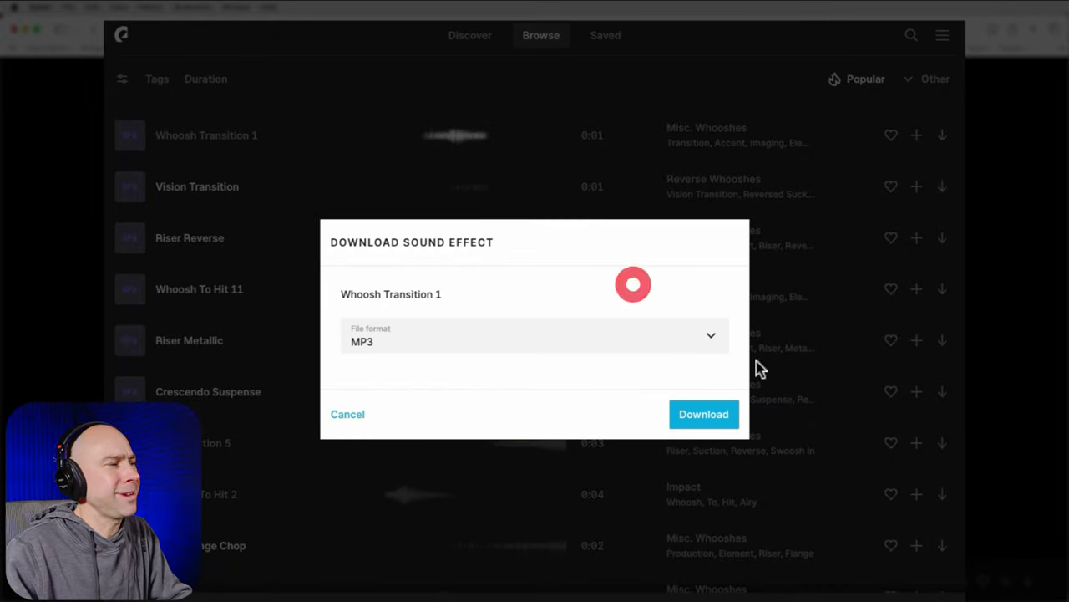
{"action": "left_click", "coordinate": [705, 414]}
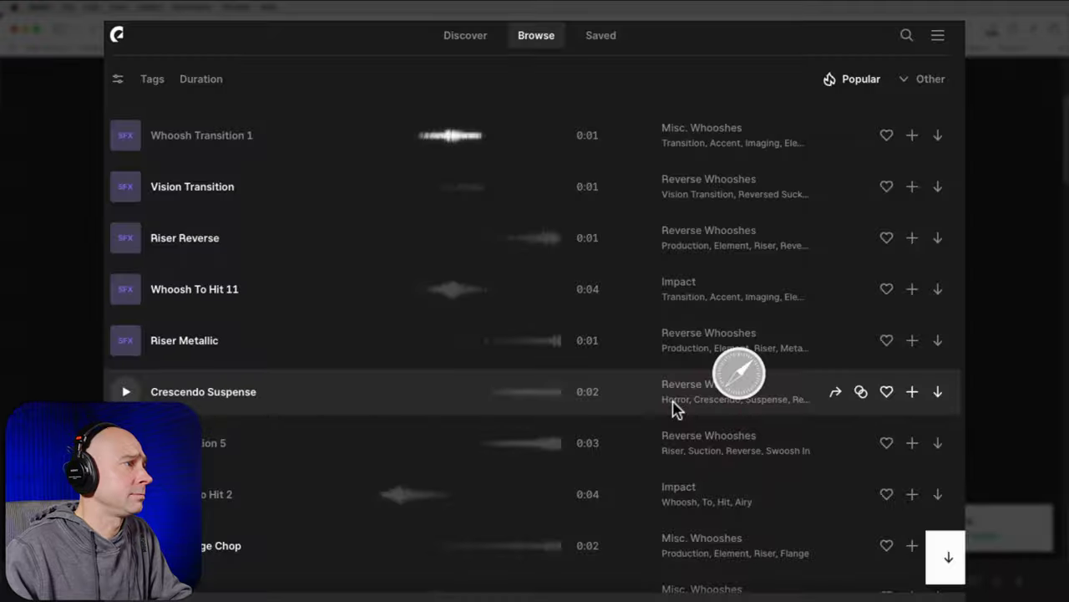
{"action": "key", "text": "super+q"}
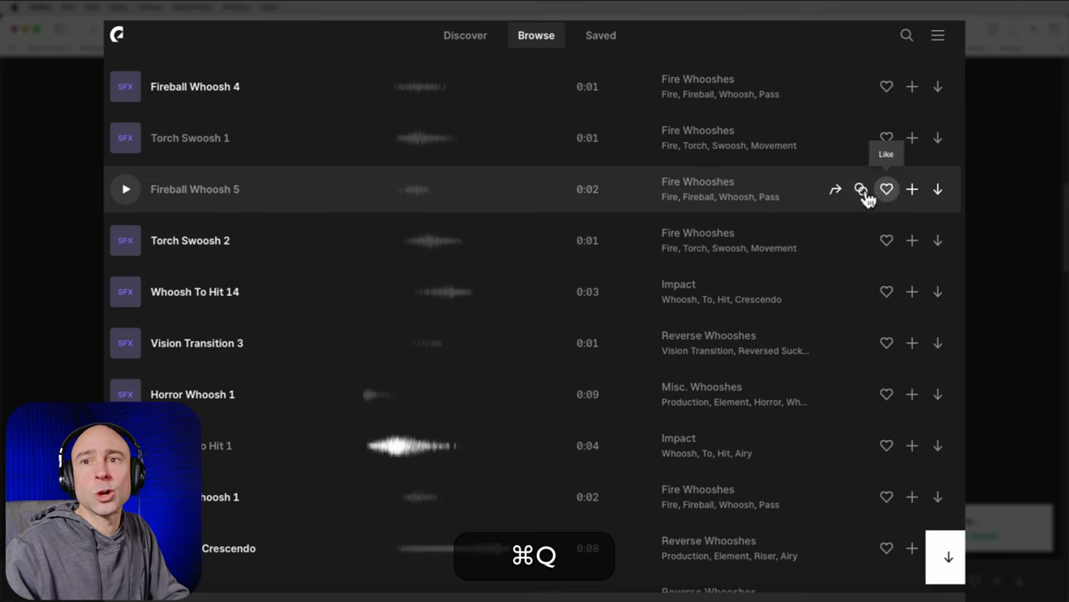
Browse the music library by mood and look through the tracks in the Happy category.
{"action": "scroll", "coordinate": [518, 83], "scroll_direction": "up", "scroll_amount": 15}
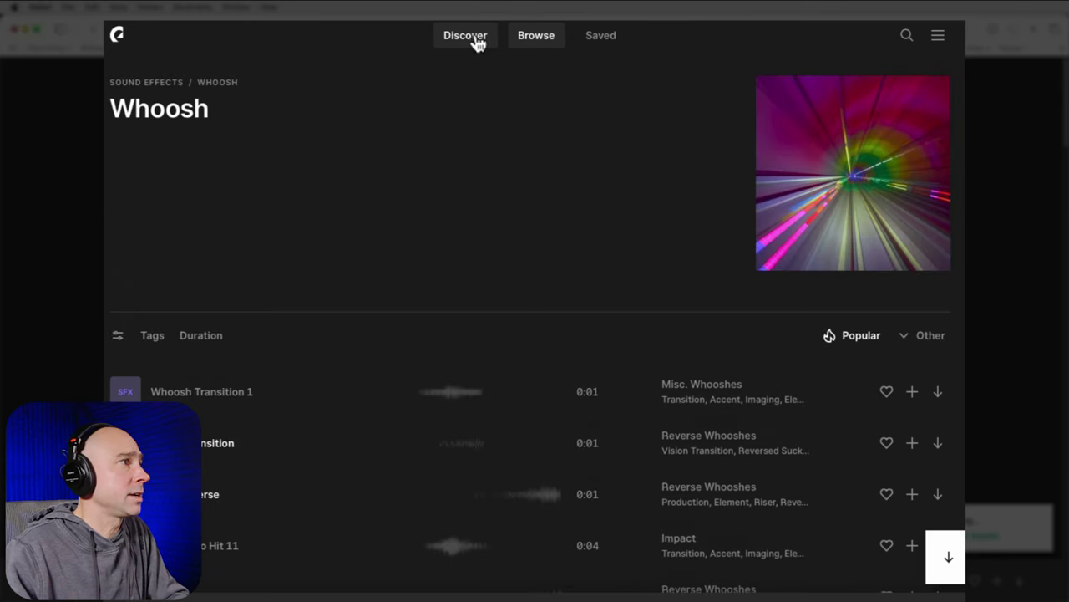
{"action": "left_click", "coordinate": [523, 37]}
{"action": "left_click", "coordinate": [190, 74]}
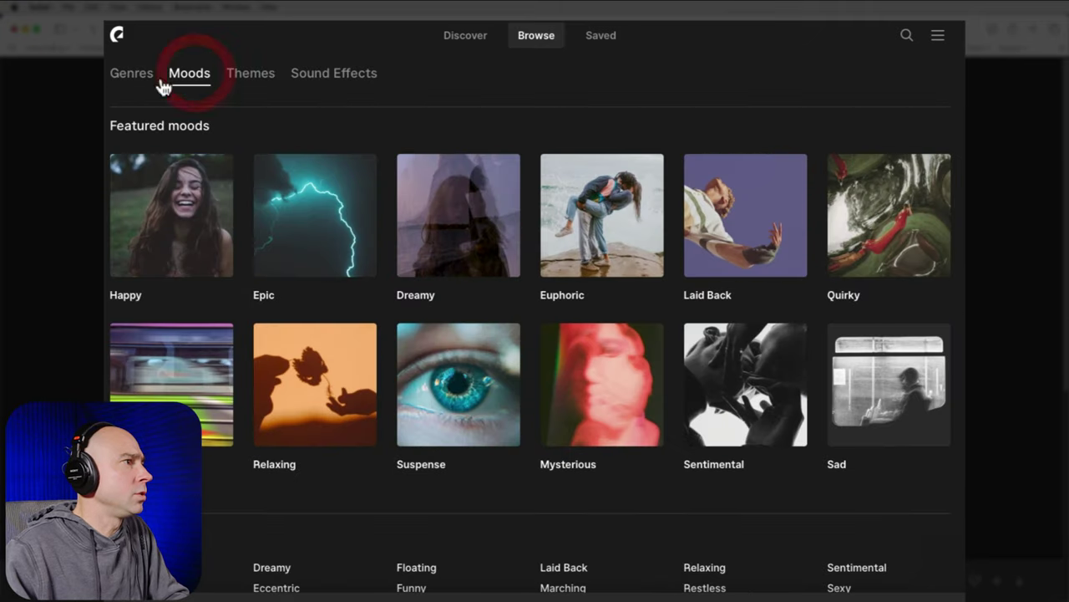
{"action": "left_click", "coordinate": [165, 215]}
{"action": "scroll", "coordinate": [193, 493], "scroll_direction": "down", "scroll_amount": 3}
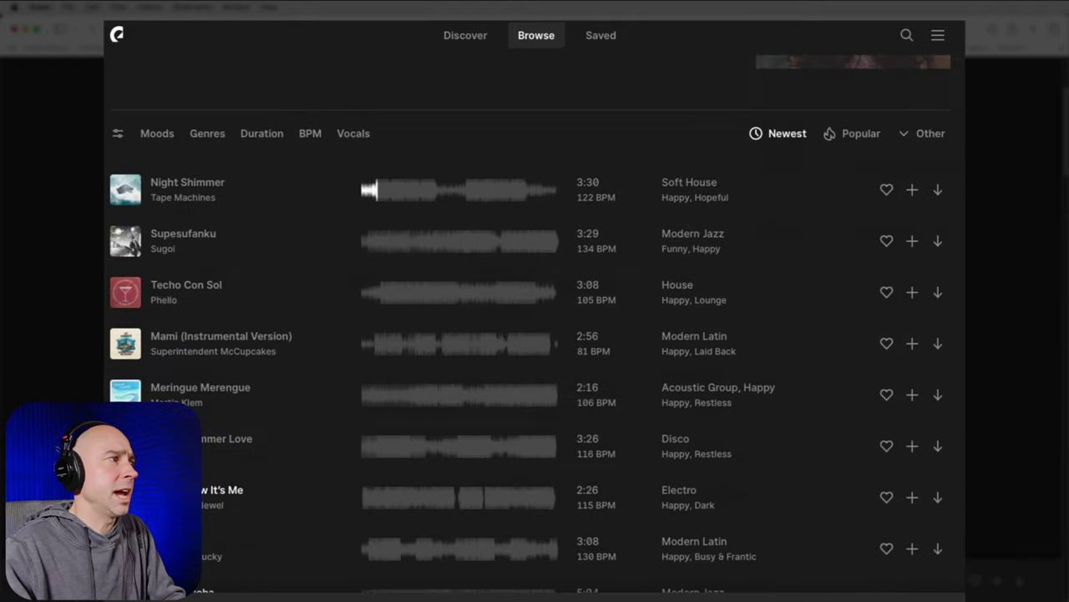
{"action": "scroll", "coordinate": [191, 351], "scroll_direction": "up", "scroll_amount": 3}
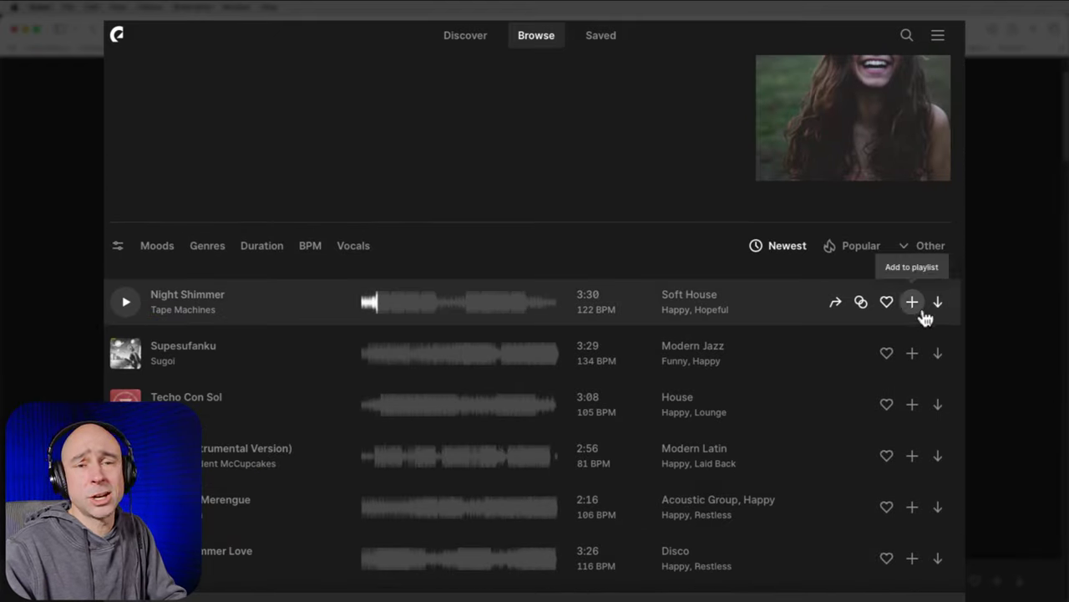
Open the download options for the Night Shimmer track and choose the Full mix stem.
{"action": "left_click", "coordinate": [937, 302]}
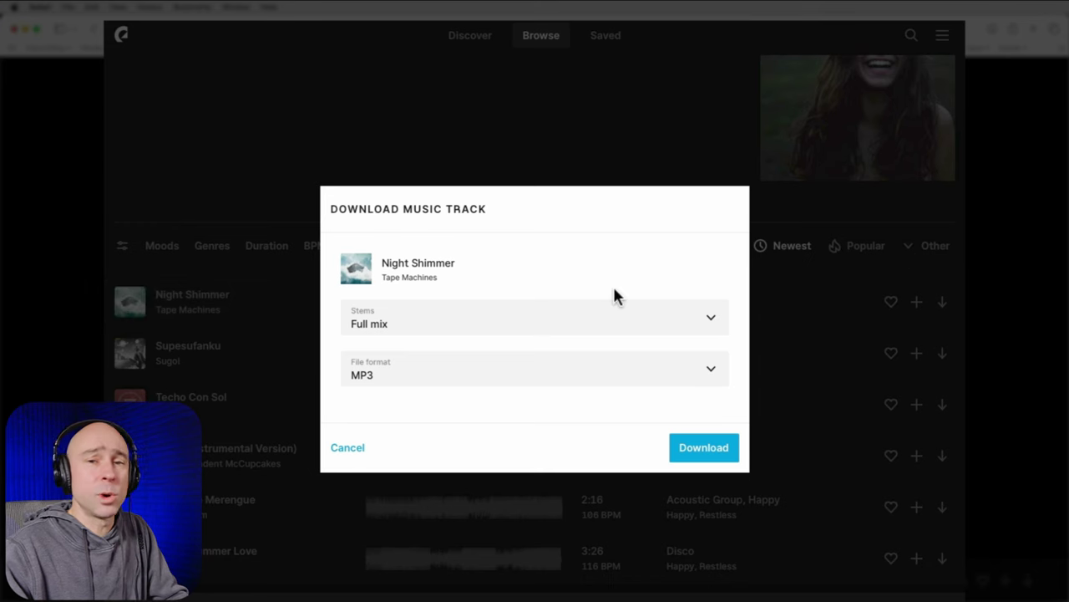
{"action": "left_click", "coordinate": [381, 331]}
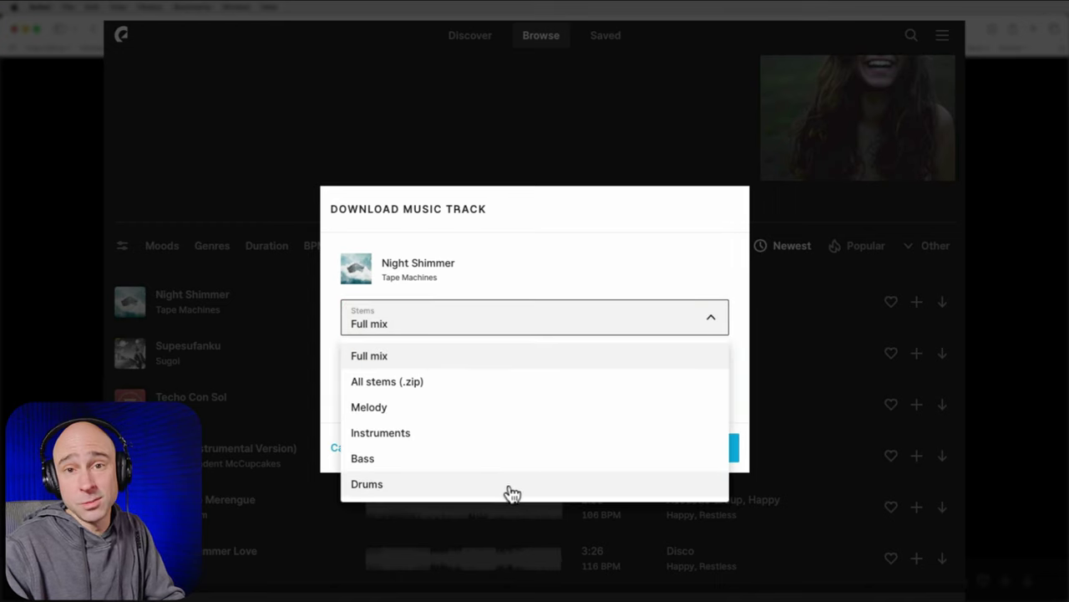
{"action": "left_click", "coordinate": [383, 359]}
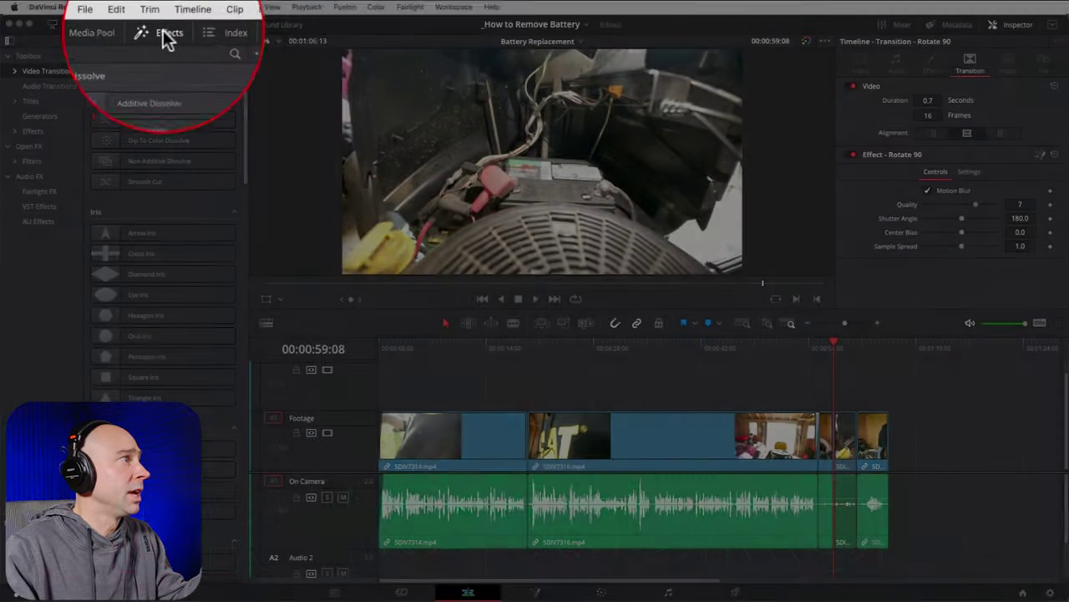
Switch to DaVinci Resolve and show the Media Pool in place of the effects library.
{"action": "left_click", "coordinate": [163, 30]}
{"action": "left_click", "coordinate": [162, 33]}
{"action": "left_click", "coordinate": [165, 36]}
{"action": "left_click", "coordinate": [112, 34]}
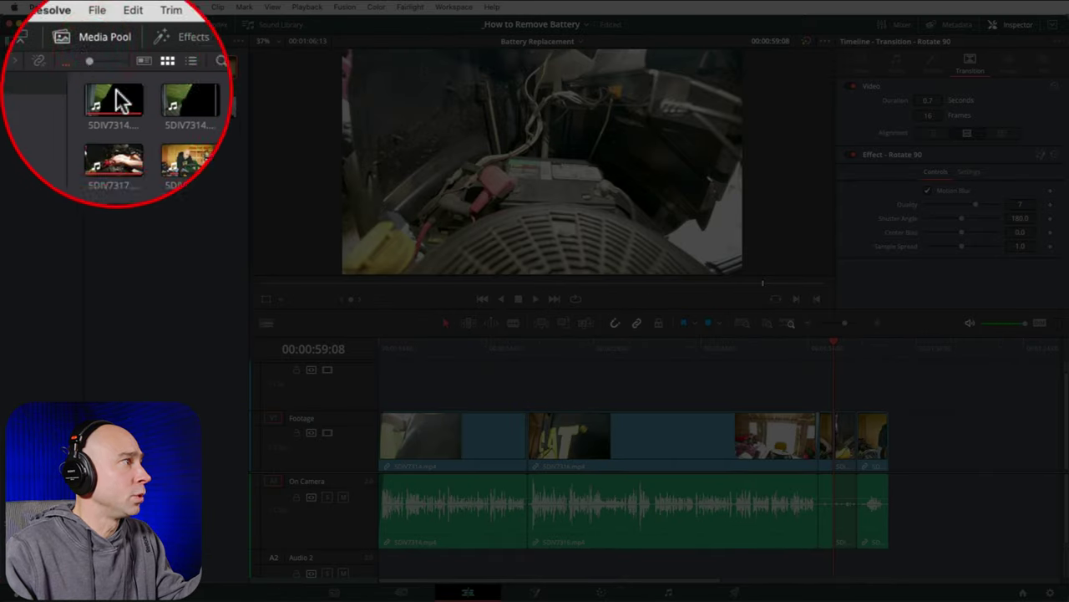
{"action": "left_click", "coordinate": [217, 67]}
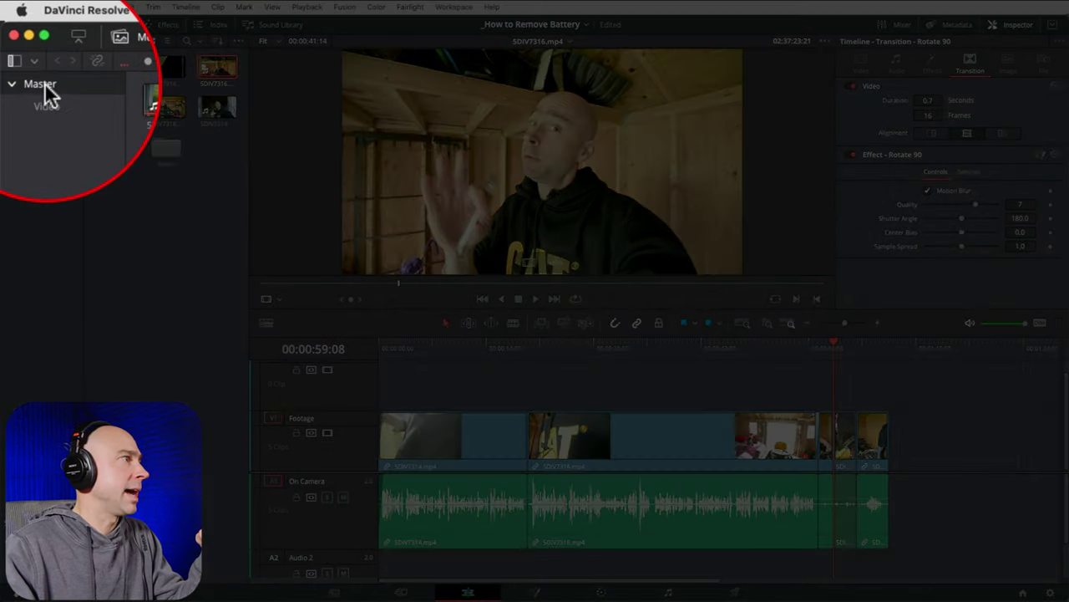
Create a bin named Music under Master and import the Night Shimmer, Whoosh To Hit 1 and Whoosh Transition 1 MP3 files into it.
{"action": "right_click", "coordinate": [28, 56]}
{"action": "left_click", "coordinate": [84, 160]}
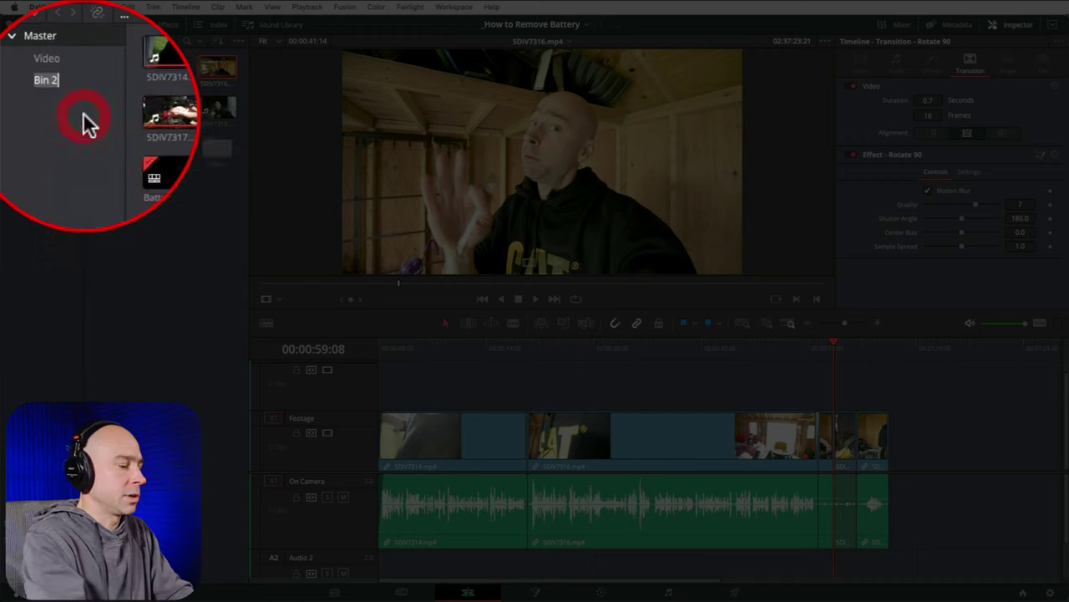
{"action": "type", "text": "Music"}
{"action": "key", "text": "Return"}
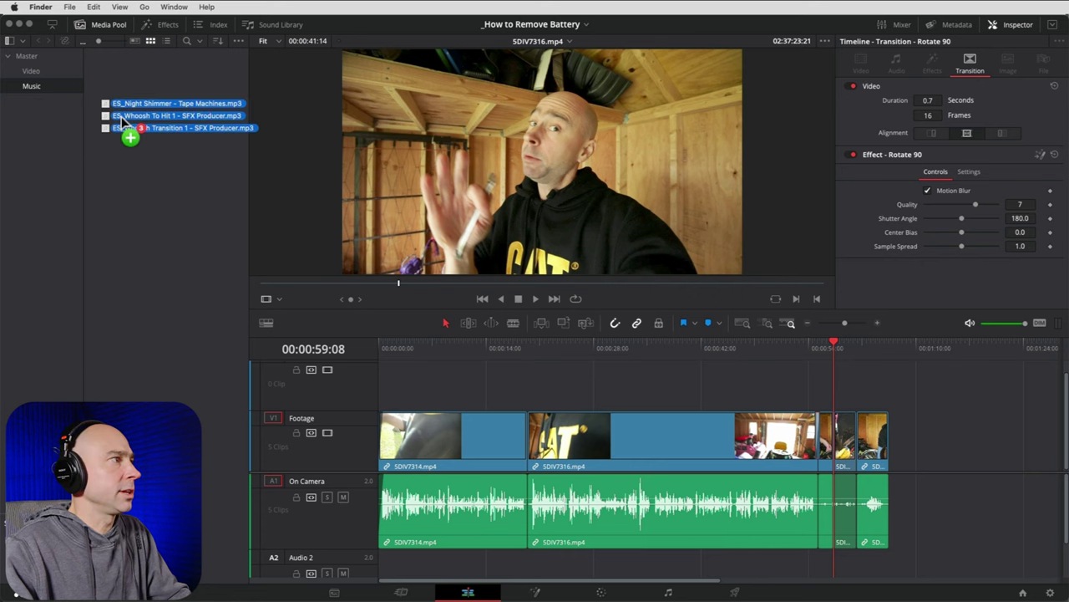
{"action": "left_click_drag", "start_coordinate": [121, 116], "coordinate": [116, 117]}
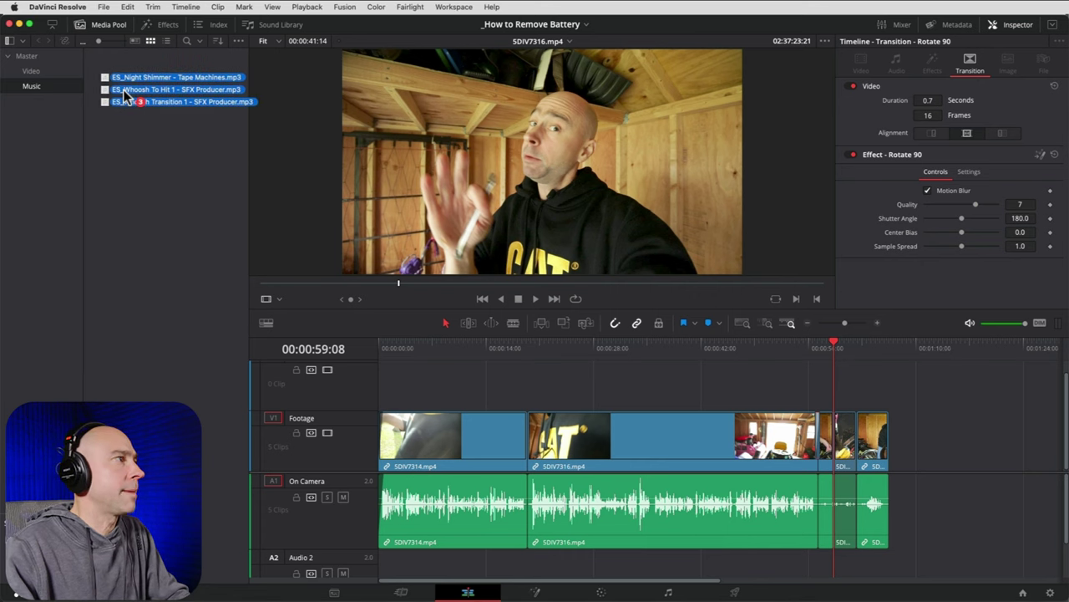
Place the Night Shimmer music on the Audio 2 track from the timeline's start, and enlarge the timeline area to show the whole track.
{"action": "left_click", "coordinate": [807, 324]}
{"action": "scroll", "coordinate": [529, 433], "scroll_direction": "down", "scroll_amount": 1}
{"action": "scroll", "coordinate": [471, 431], "scroll_direction": "up", "scroll_amount": 1}
{"action": "scroll", "coordinate": [470, 432], "scroll_direction": "down", "scroll_amount": 1}
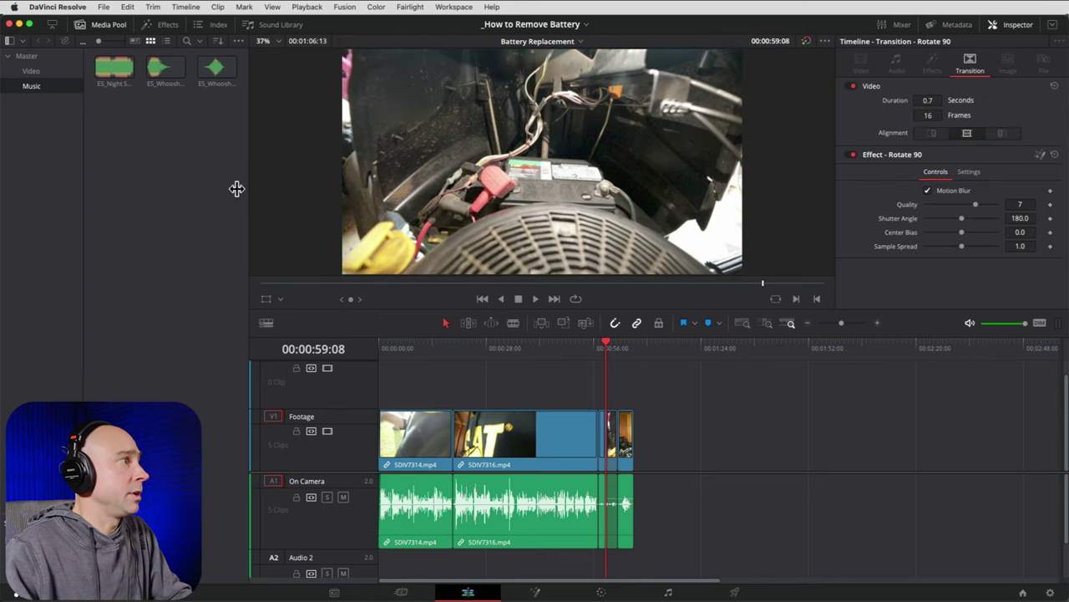
{"action": "left_click", "coordinate": [109, 71]}
{"action": "left_click_drag", "start_coordinate": [109, 71], "coordinate": [396, 565]}
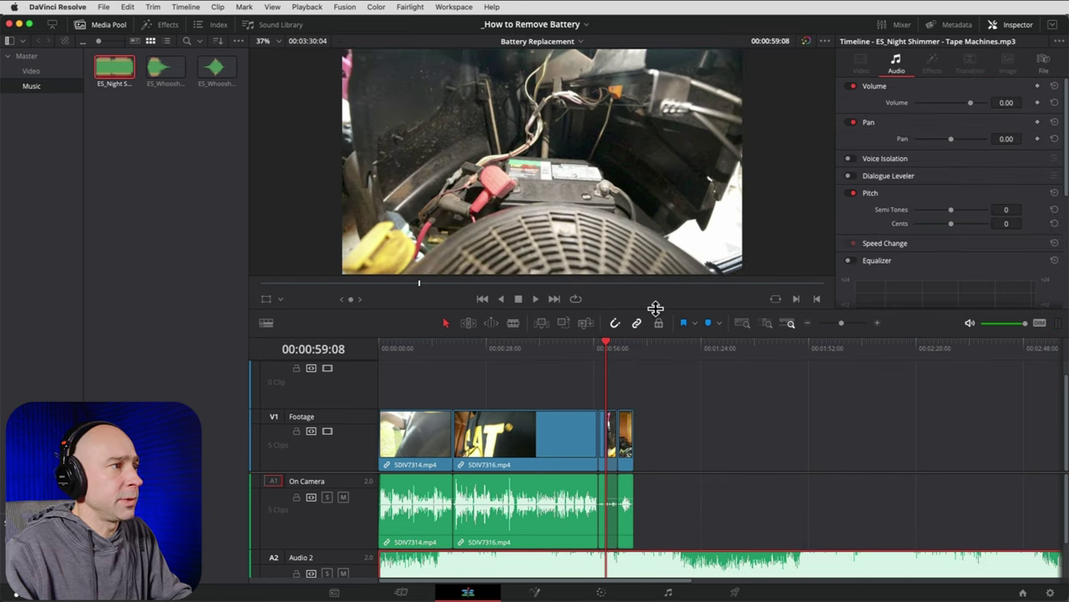
{"action": "left_click_drag", "start_coordinate": [655, 308], "coordinate": [655, 255]}
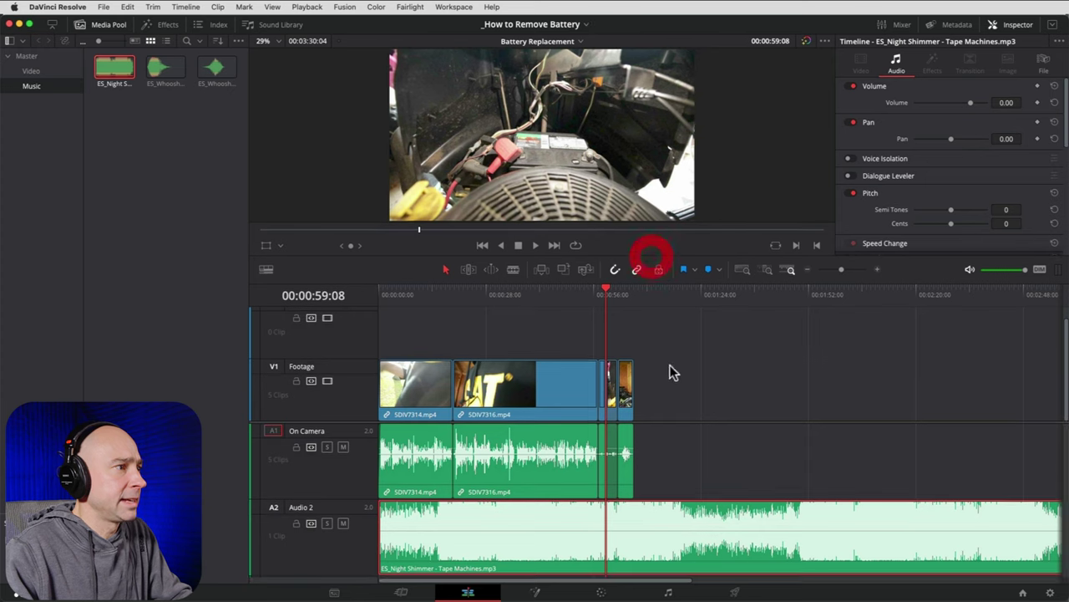
{"action": "left_click_drag", "start_coordinate": [677, 414], "coordinate": [677, 390]}
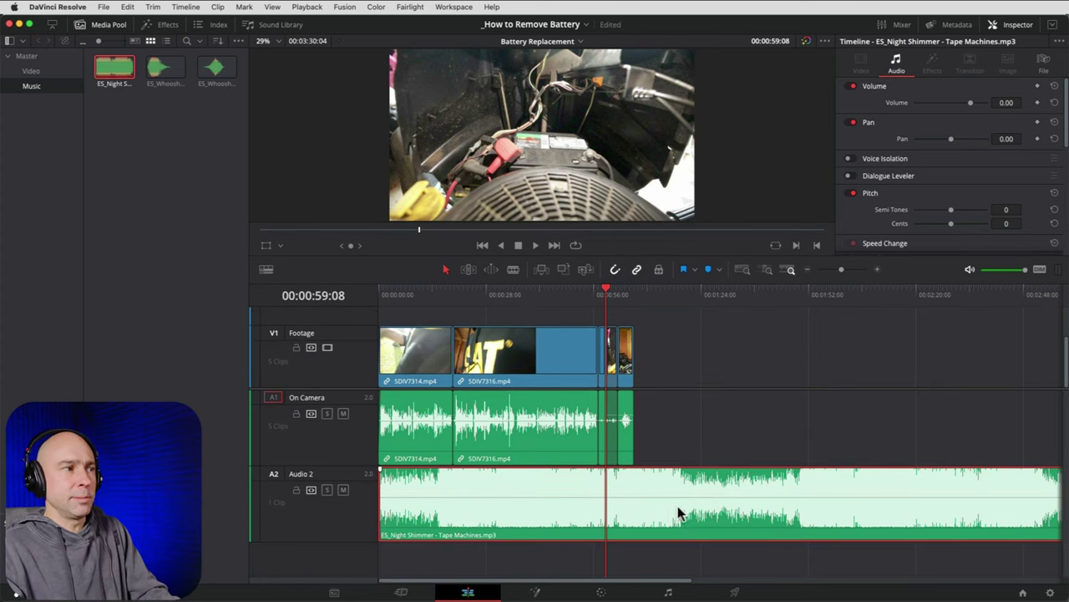
Lower the Night Shimmer clip's volume to -25.57 dB in the Inspector.
{"action": "left_click", "coordinate": [503, 484]}
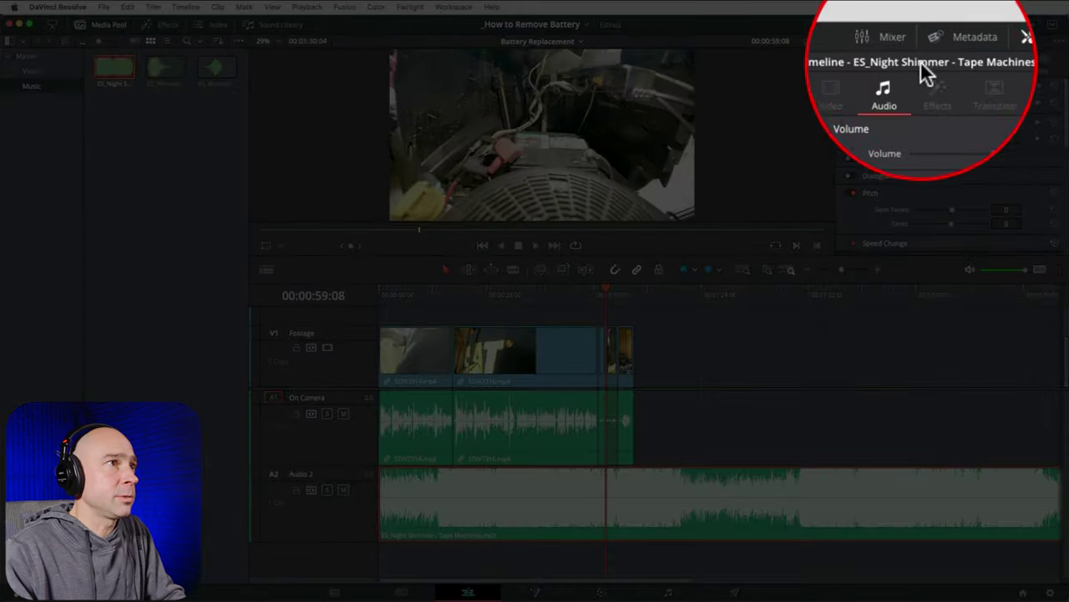
{"action": "left_click", "coordinate": [1005, 24]}
{"action": "left_click", "coordinate": [1011, 25]}
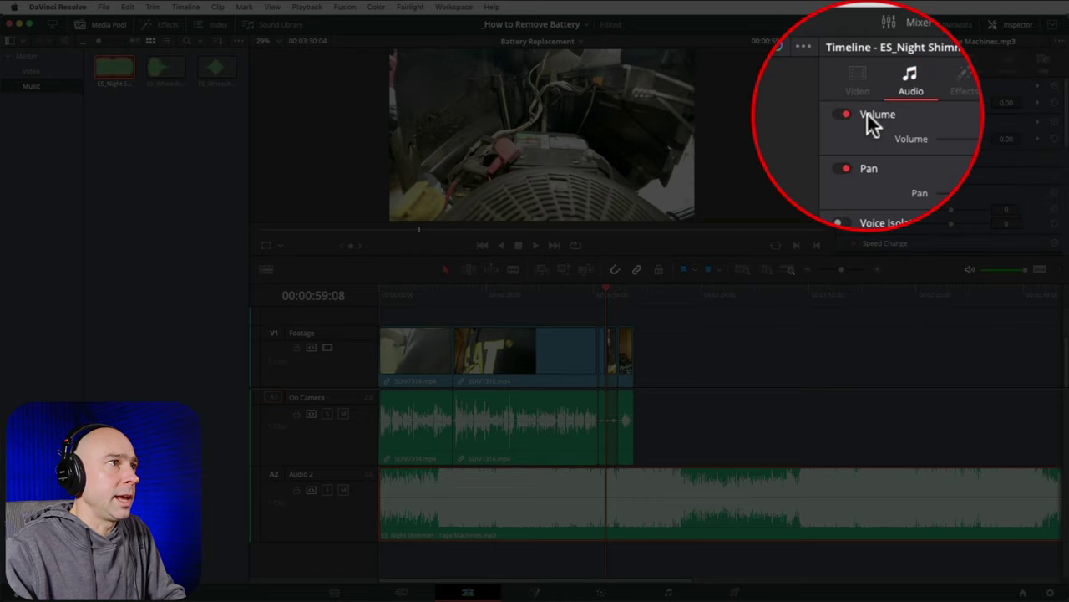
{"action": "left_click", "coordinate": [895, 88]}
{"action": "left_click_drag", "start_coordinate": [968, 101], "coordinate": [964, 104]}
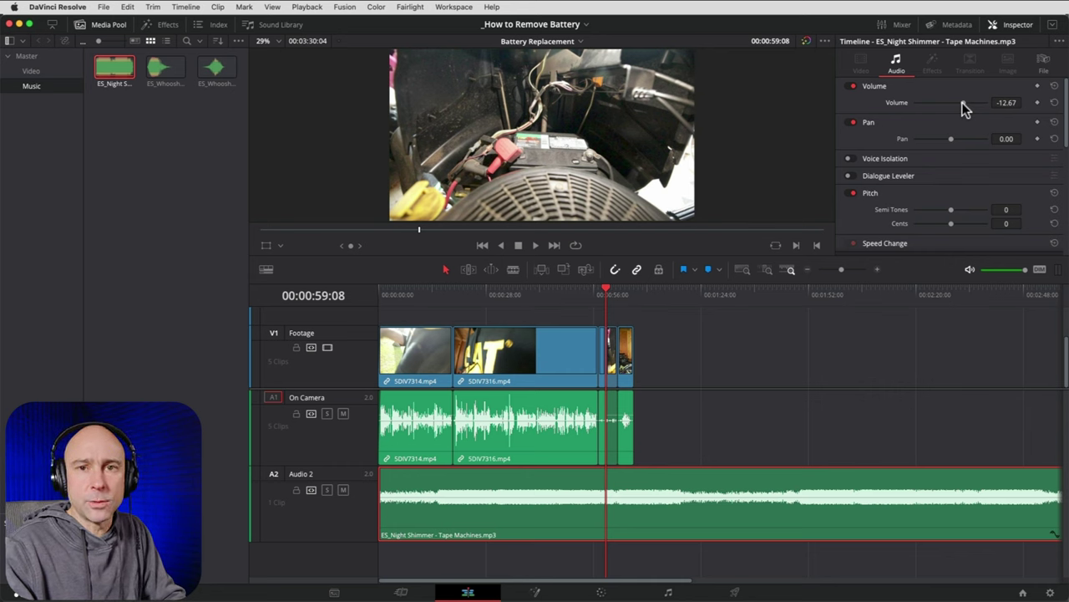
{"action": "left_click_drag", "start_coordinate": [964, 103], "coordinate": [956, 103]}
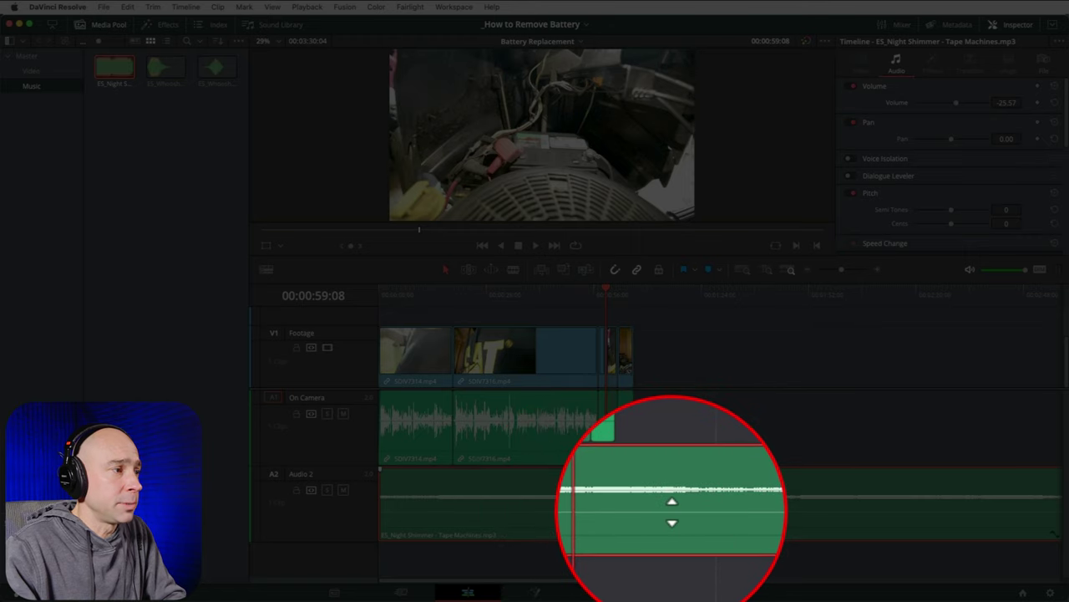
{"action": "mouse_move", "coordinate": [670, 511]}
{"action": "left_mouse_down"}
{"action": "mouse_move", "coordinate": [672, 499]}
{"action": "mouse_move", "coordinate": [672, 512]}
{"action": "left_mouse_up"}
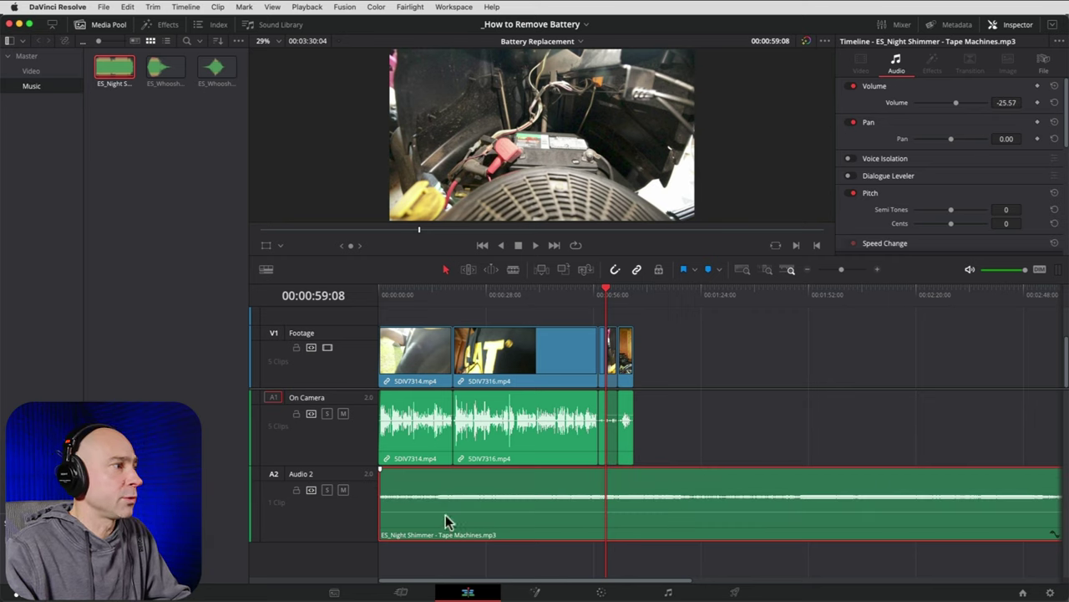
Play the timeline from its start to judge the music under the voice, and lower the Night Shimmer clip's volume to -28.32 dB.
{"action": "key", "text": "Home"}
{"action": "left_click", "coordinate": [327, 296]}
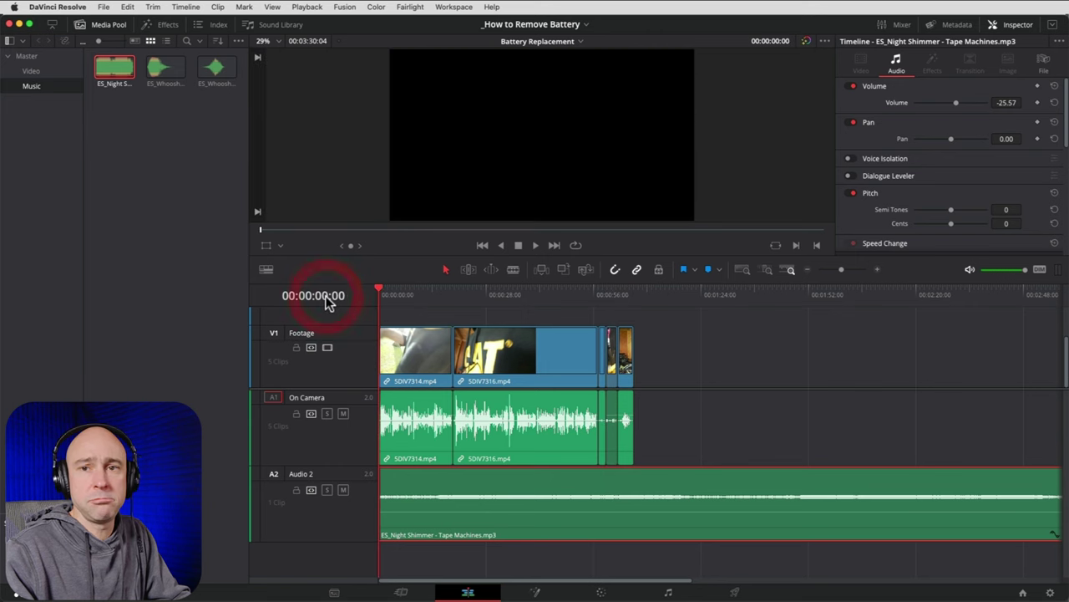
{"action": "key", "text": "space"}
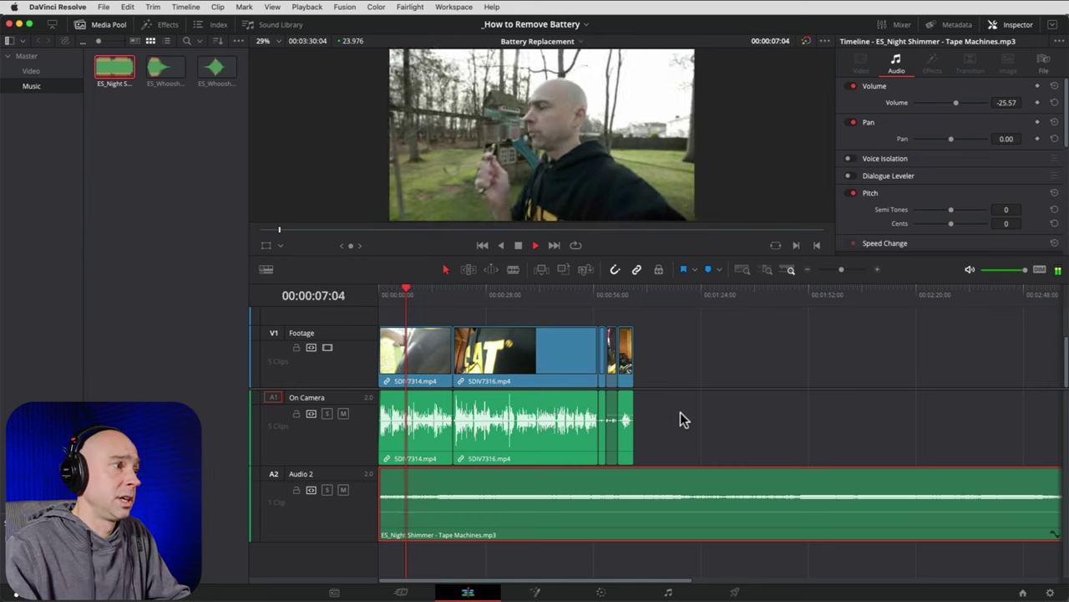
{"action": "key", "text": "space"}
{"action": "left_click", "coordinate": [660, 511]}
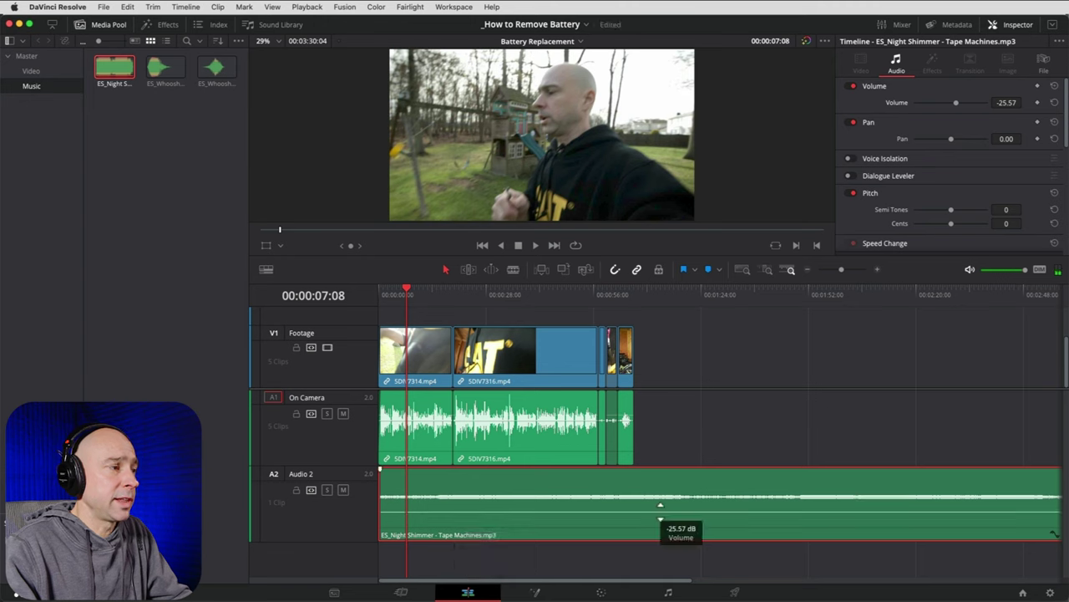
{"action": "left_click_drag", "start_coordinate": [660, 511], "coordinate": [660, 516]}
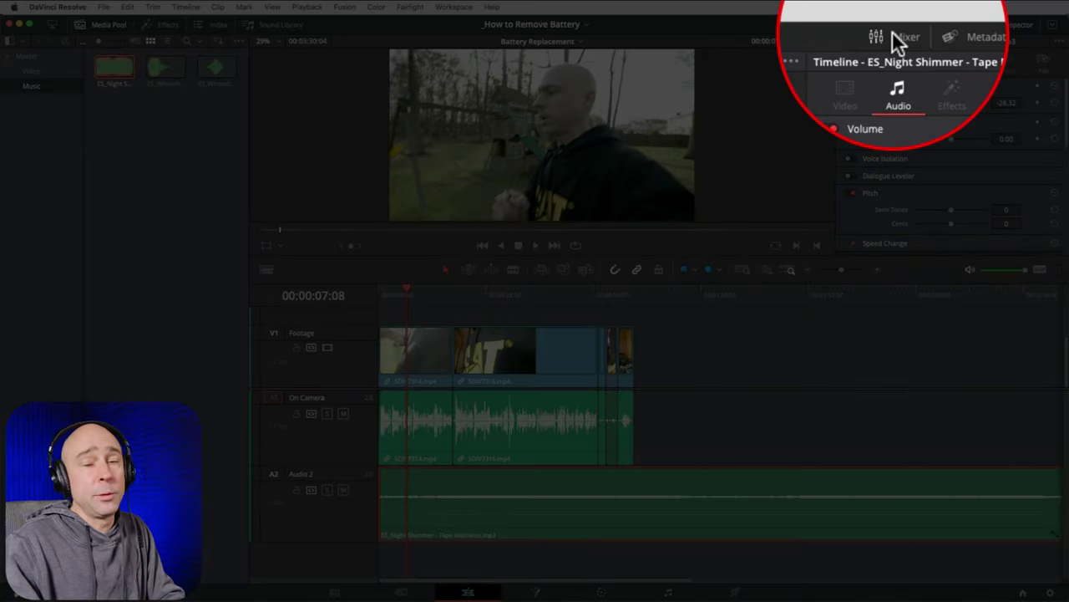
Show the Mixer, solo the Audio 2 track, and play the music from the start and from further along to check its levels.
{"action": "left_click", "coordinate": [896, 25]}
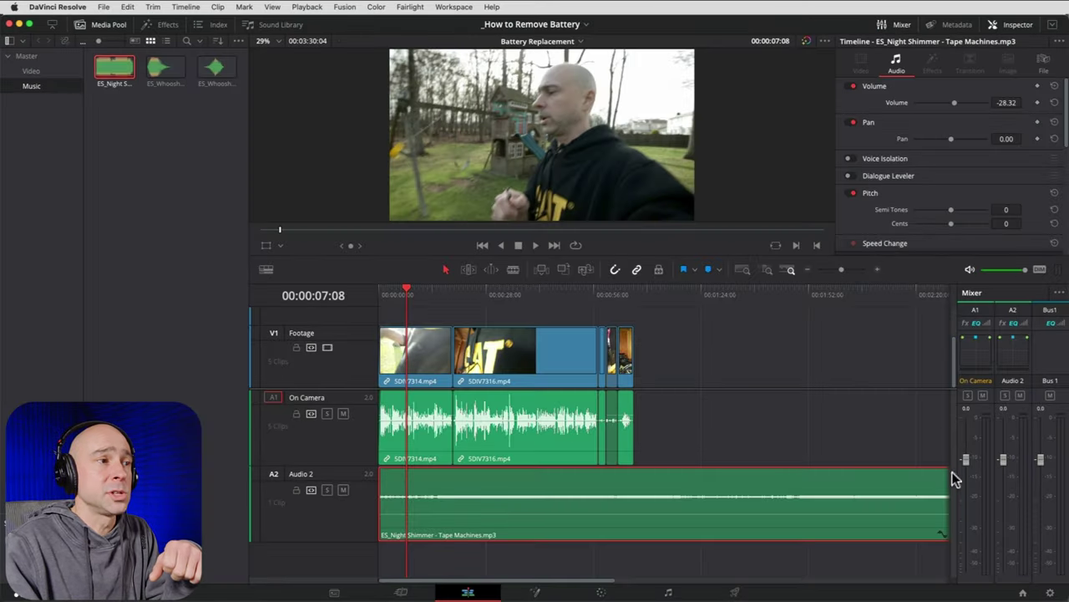
{"action": "key", "text": "super+shift+a"}
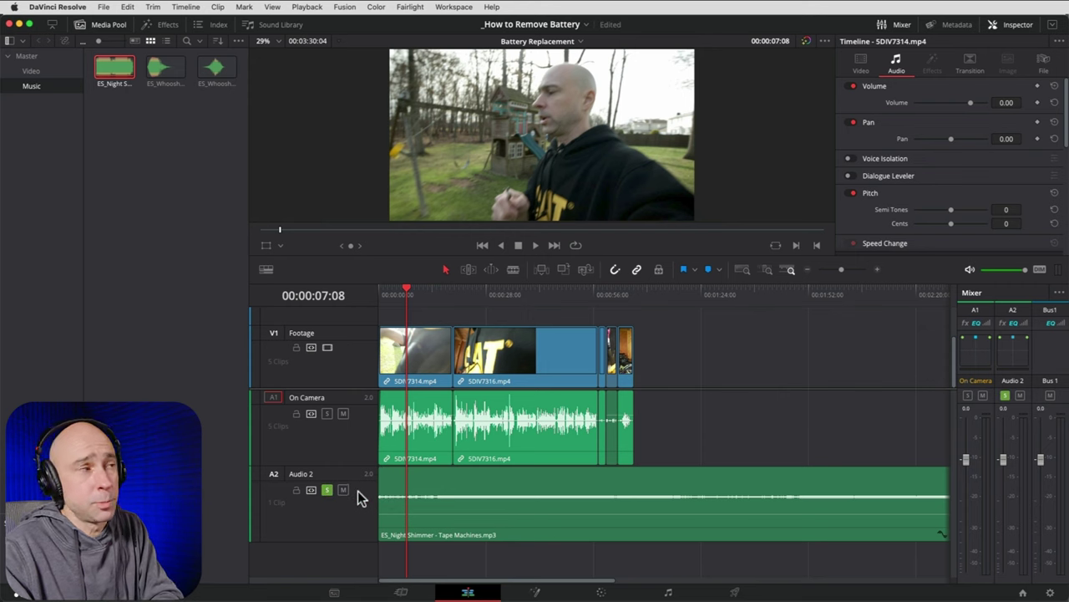
{"action": "left_click", "coordinate": [382, 293]}
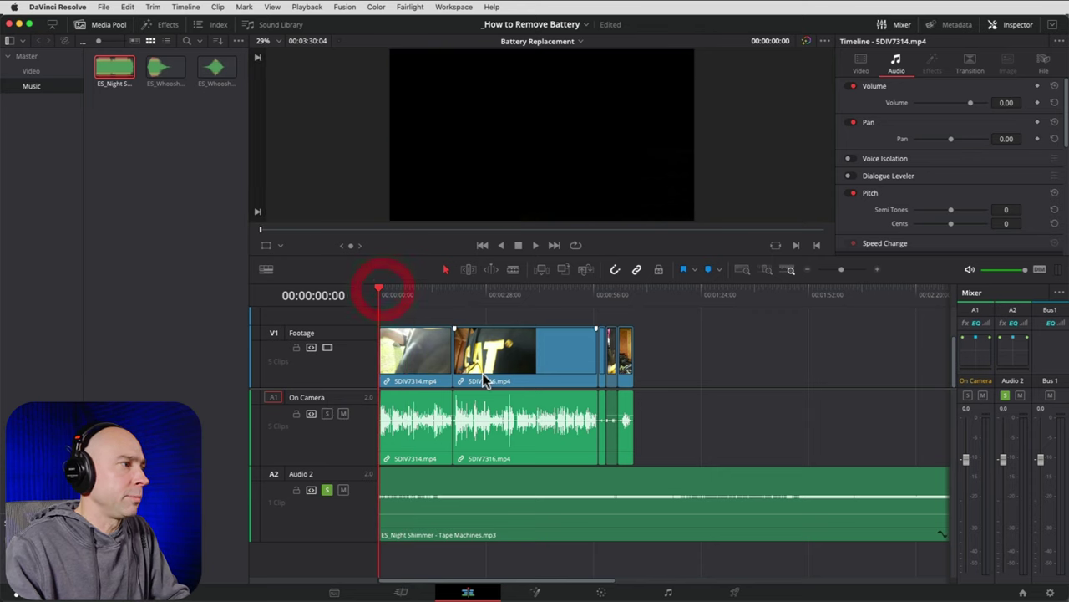
{"action": "key", "text": "space"}
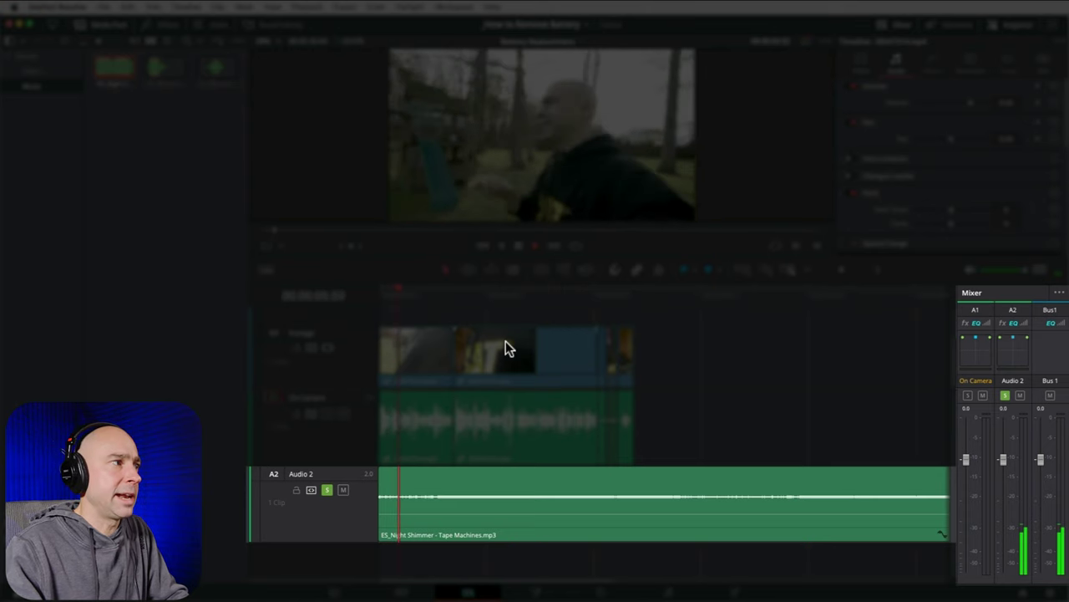
{"action": "left_click", "coordinate": [471, 294]}
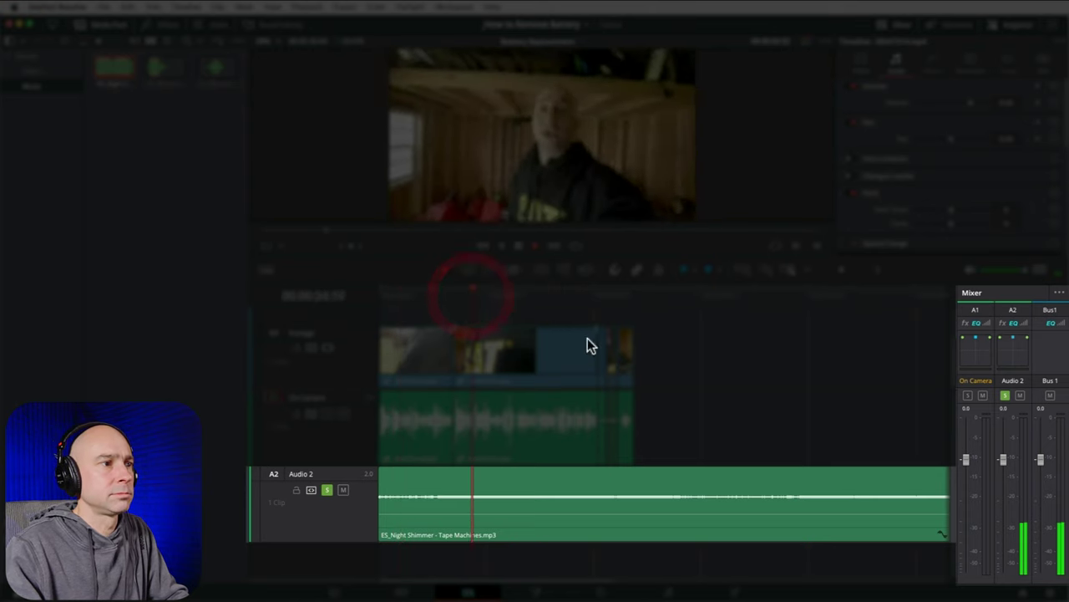